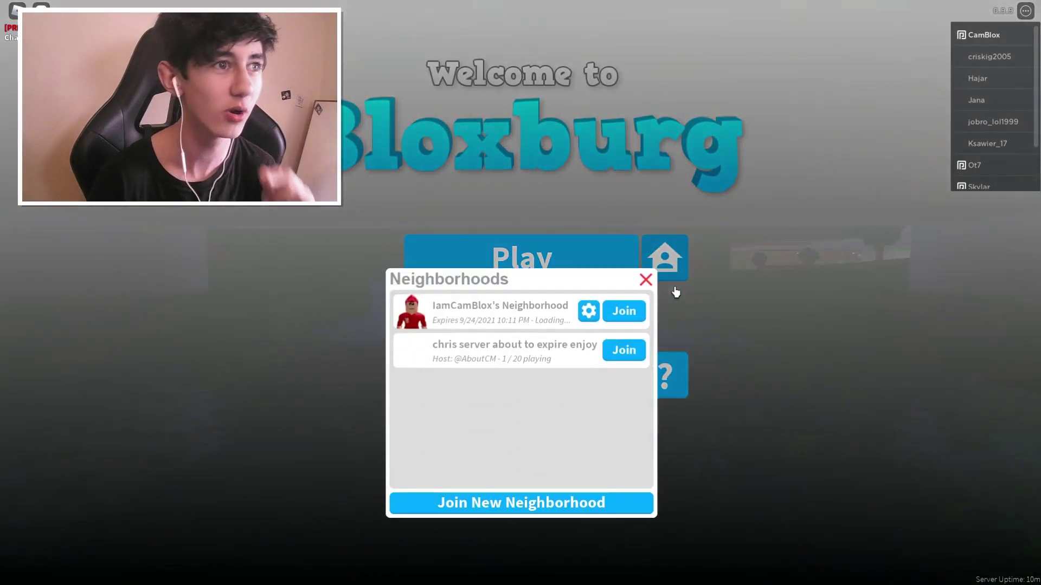
Join your neighbourhood server, load empty house slot 2 and spawn on its plot.
click(632, 213)
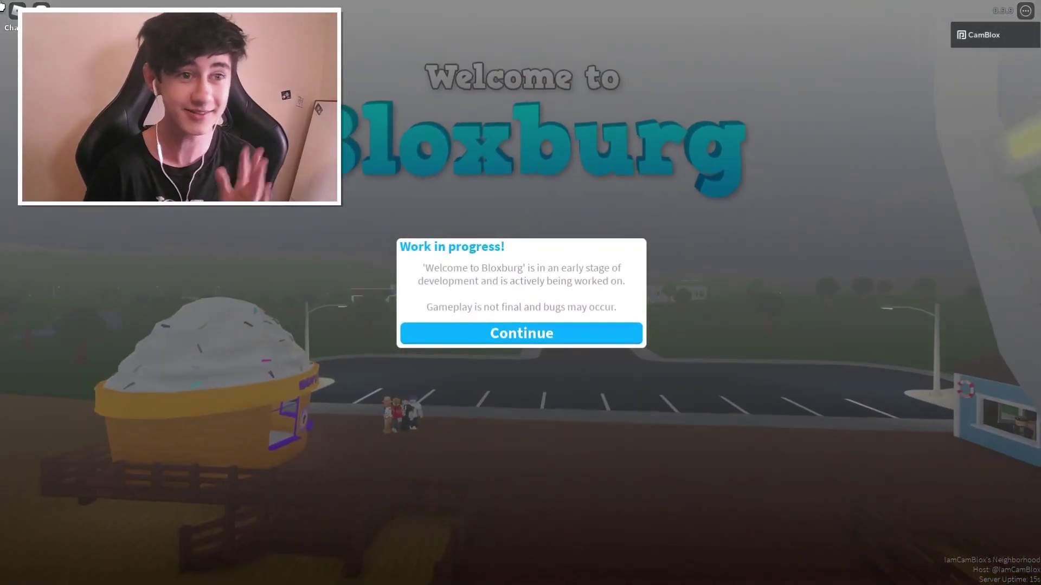
click(558, 346)
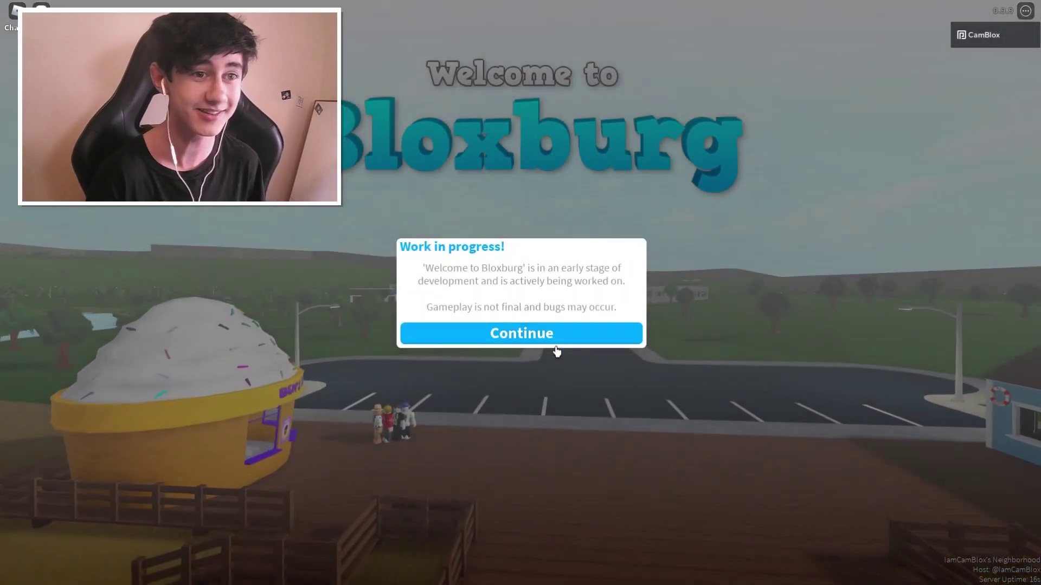
click(569, 285)
click(542, 209)
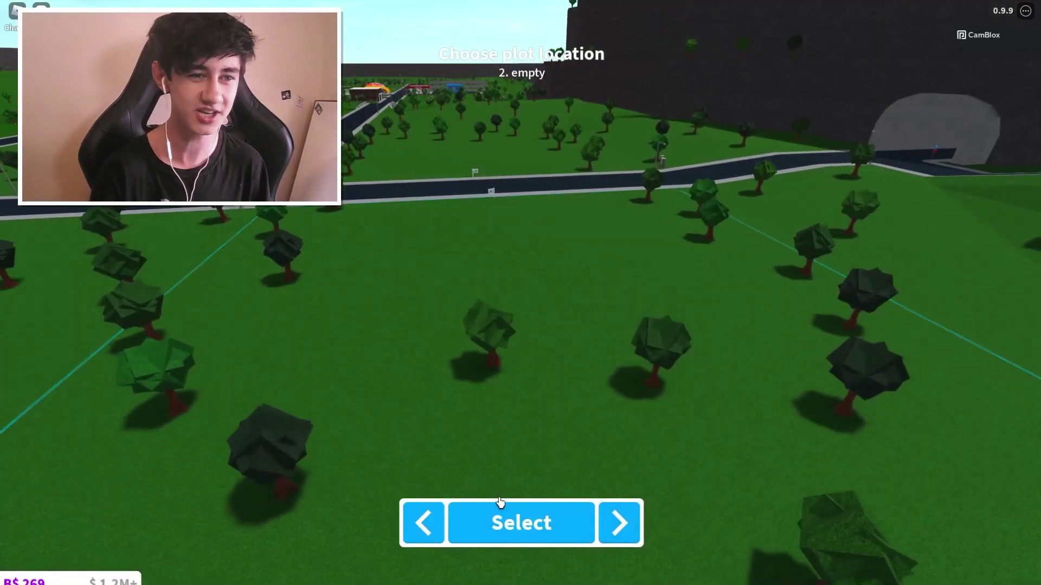
click(502, 506)
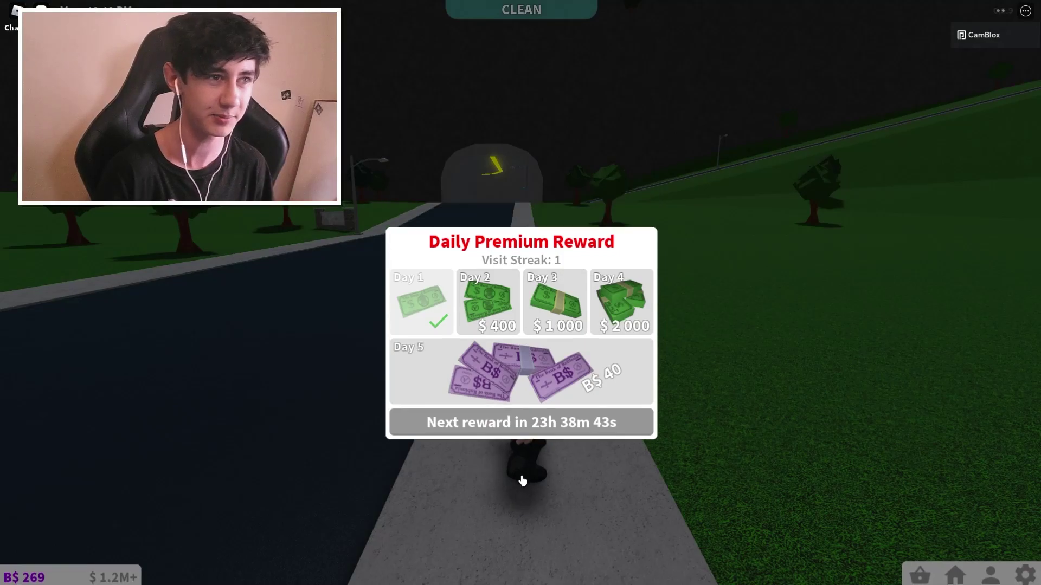
Dismiss the daily reward popup and enter Build mode on the lot.
click(523, 476)
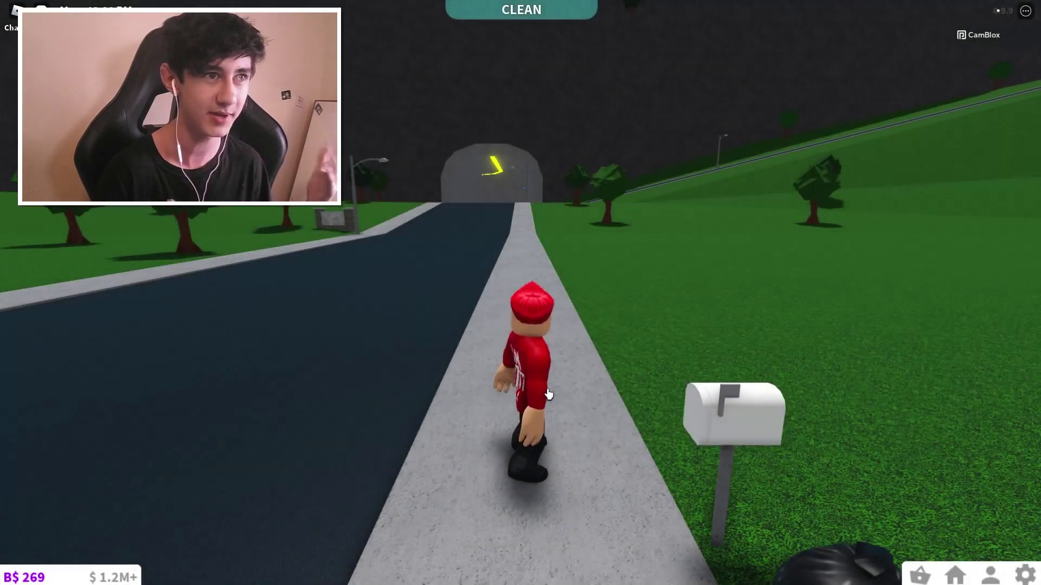
key(w)
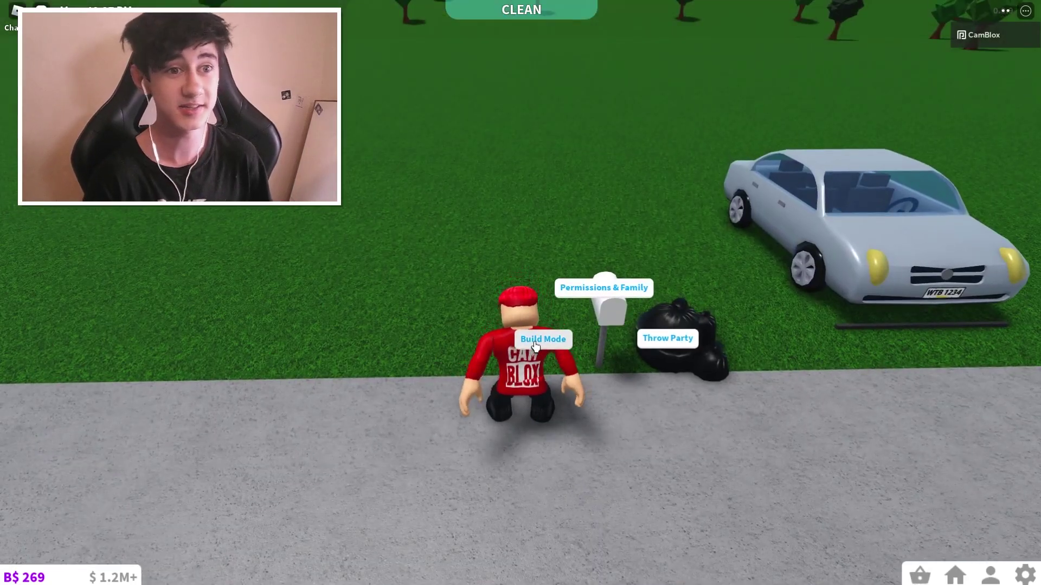
click(544, 339)
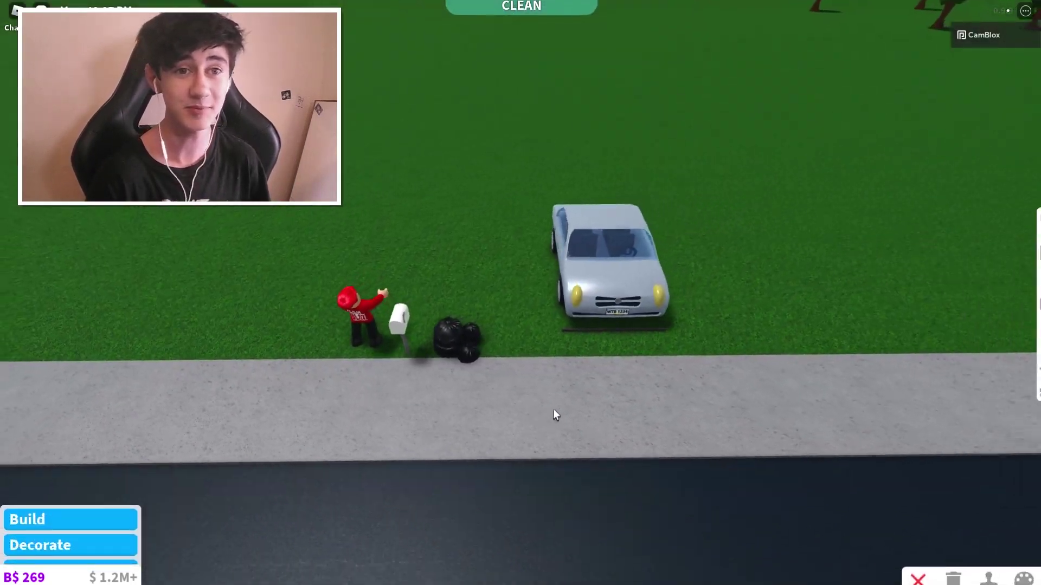
scroll(635, 258, up, 5)
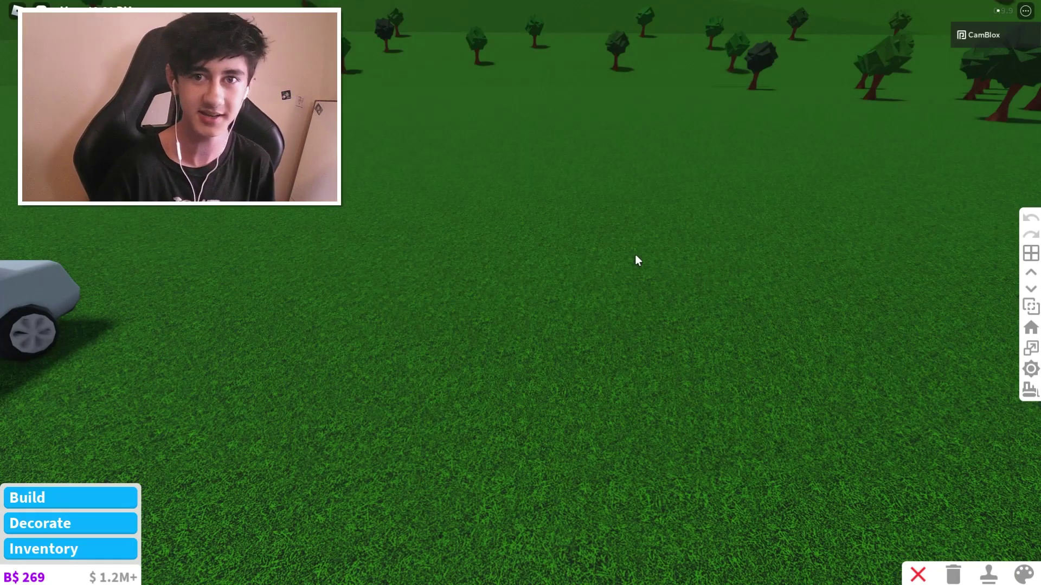
Select the Deep Pool from the Pools category.
click(70, 498)
click(432, 551)
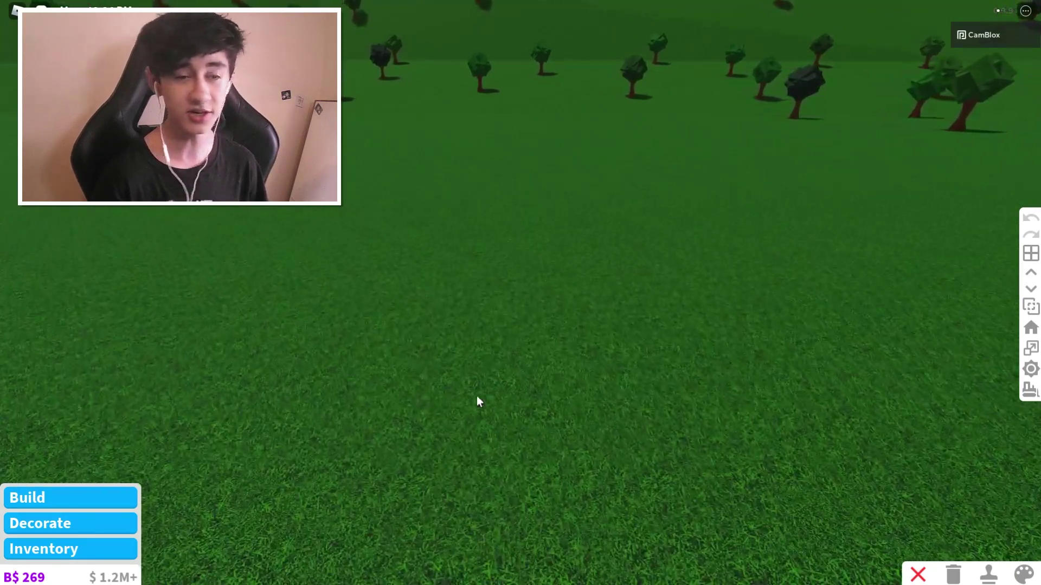
click(252, 520)
Dig a large deep pool, then a small shallow pool to its left.
mouse_move(443, 265)
mouse_down()
mouse_move(528, 417)
mouse_move(615, 434)
mouse_up()
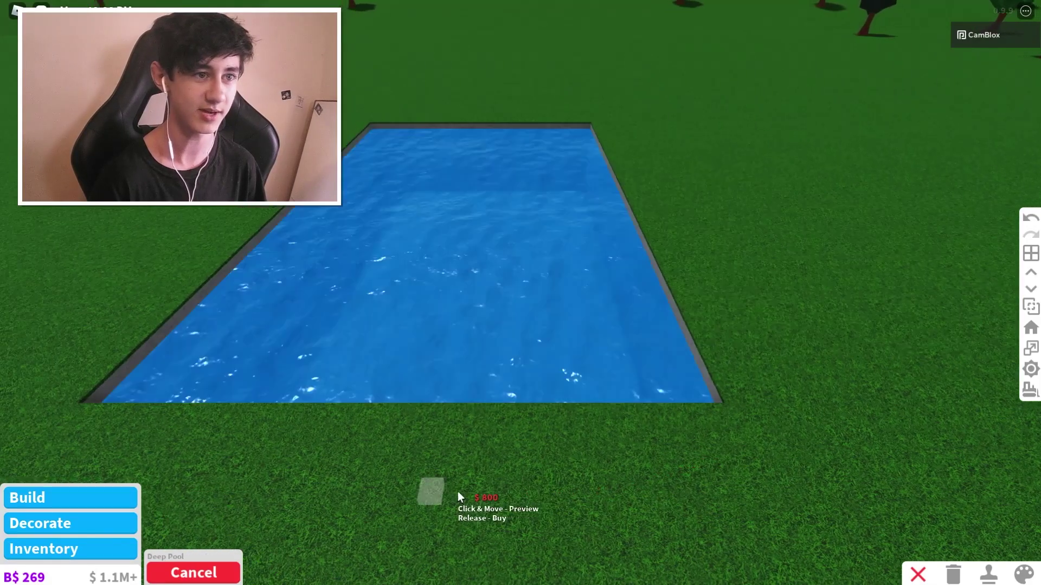
scroll(732, 360, up, 3)
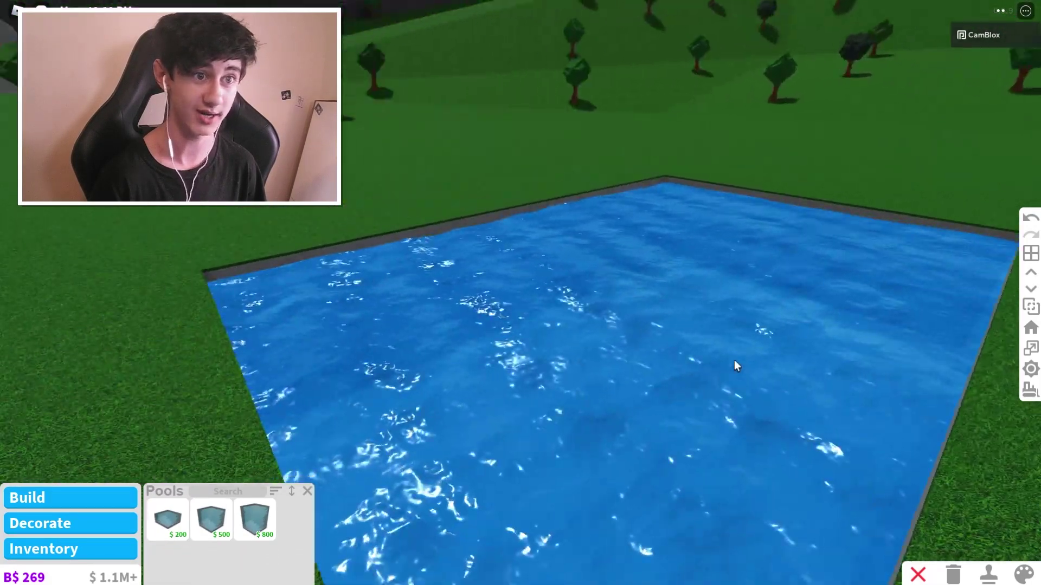
scroll(734, 360, down, 3)
scroll(765, 345, down, 2)
scroll(765, 346, up, 2)
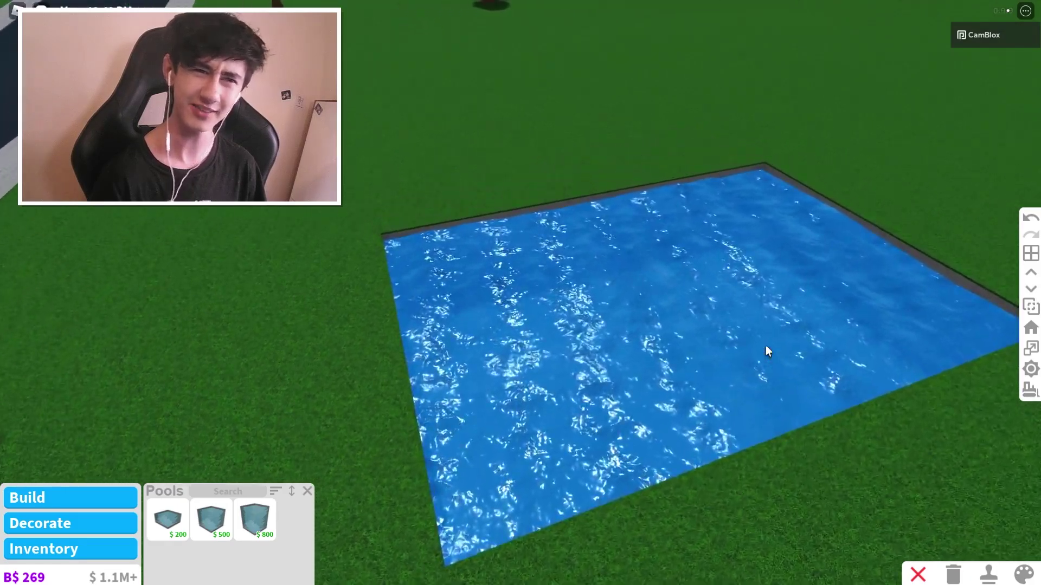
scroll(765, 345, up, 3)
scroll(765, 351, down, 5)
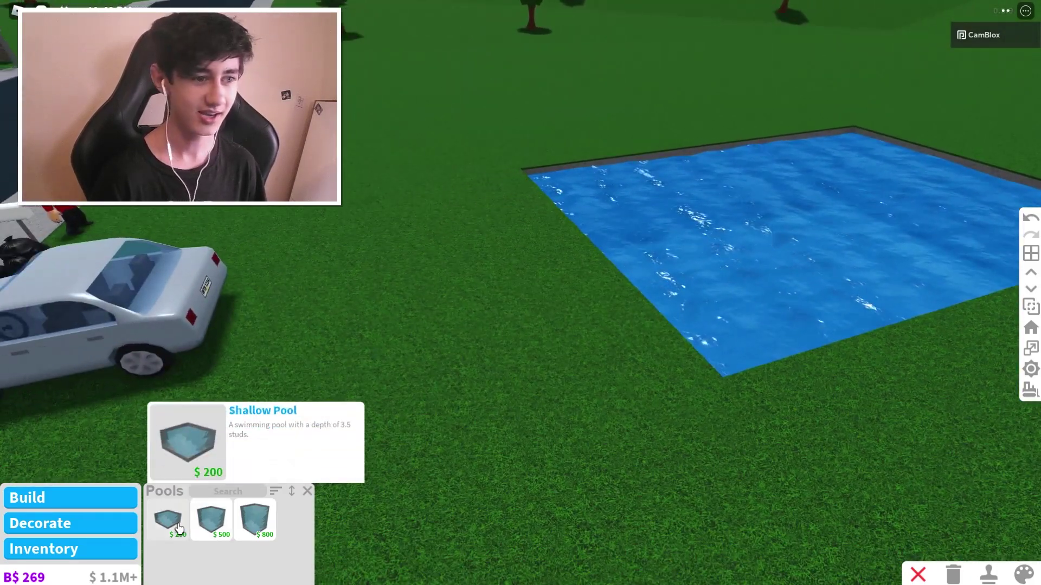
click(167, 520)
scroll(370, 254, down, 2)
drag(370, 253, 511, 394)
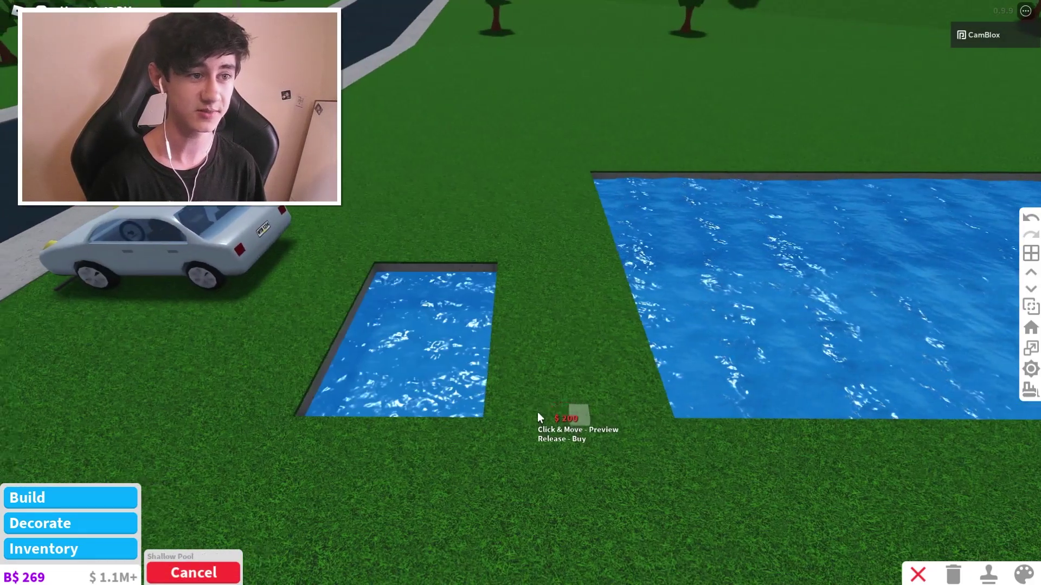
scroll(720, 391, up, 3)
scroll(720, 380, up, 3)
scroll(719, 363, down, 3)
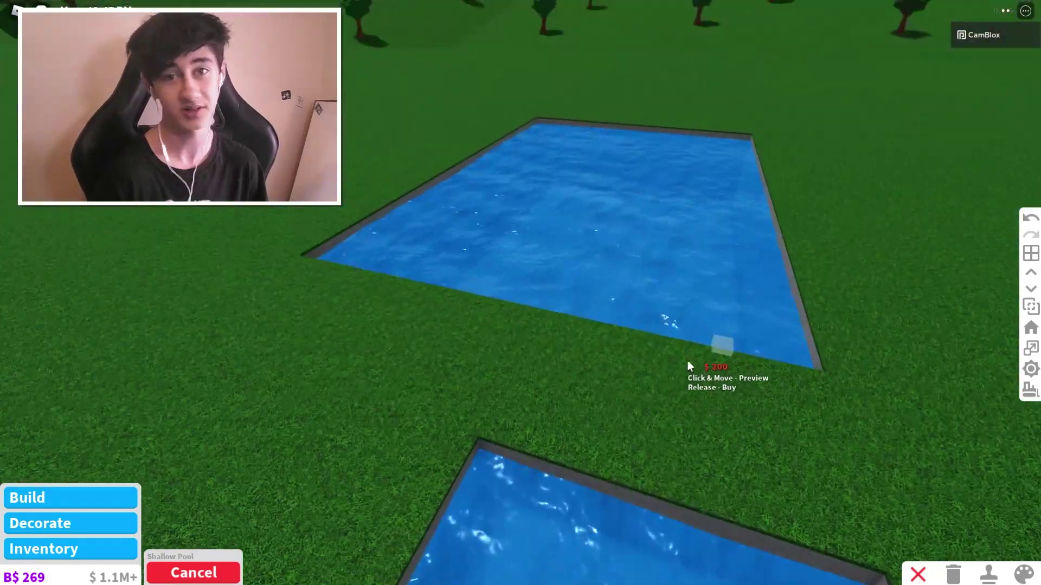
click(194, 573)
Browse the New items category of the build catalogue.
click(122, 498)
click(186, 550)
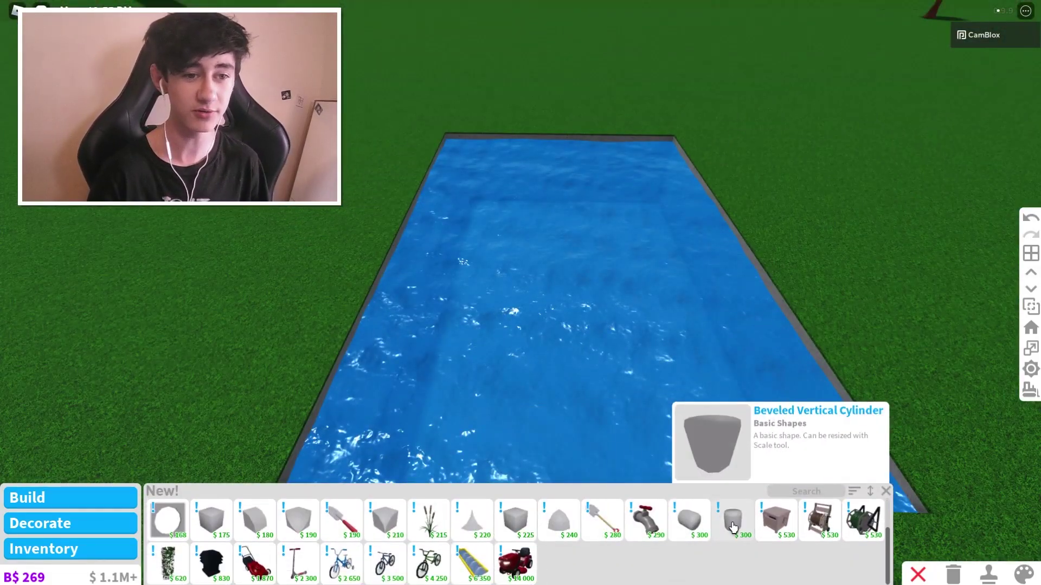
click(162, 491)
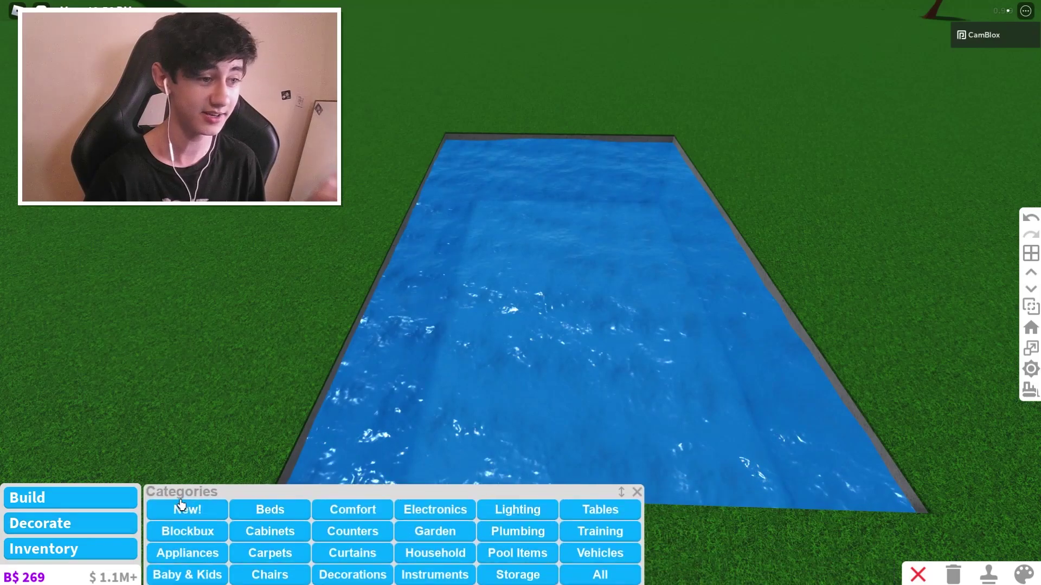
click(74, 497)
click(187, 550)
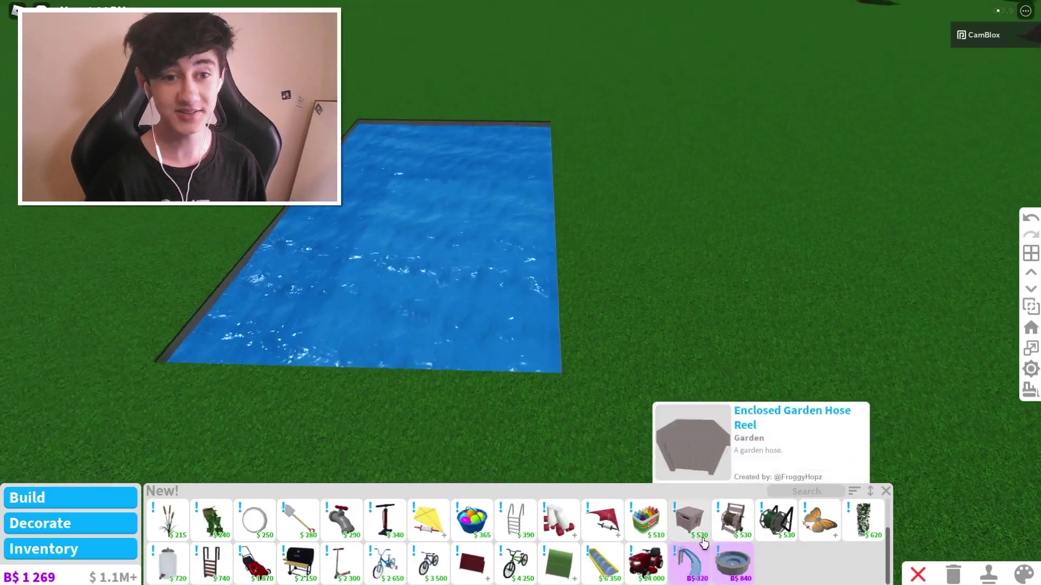
Place a Curved Water Slide so it ends in the pool.
click(691, 559)
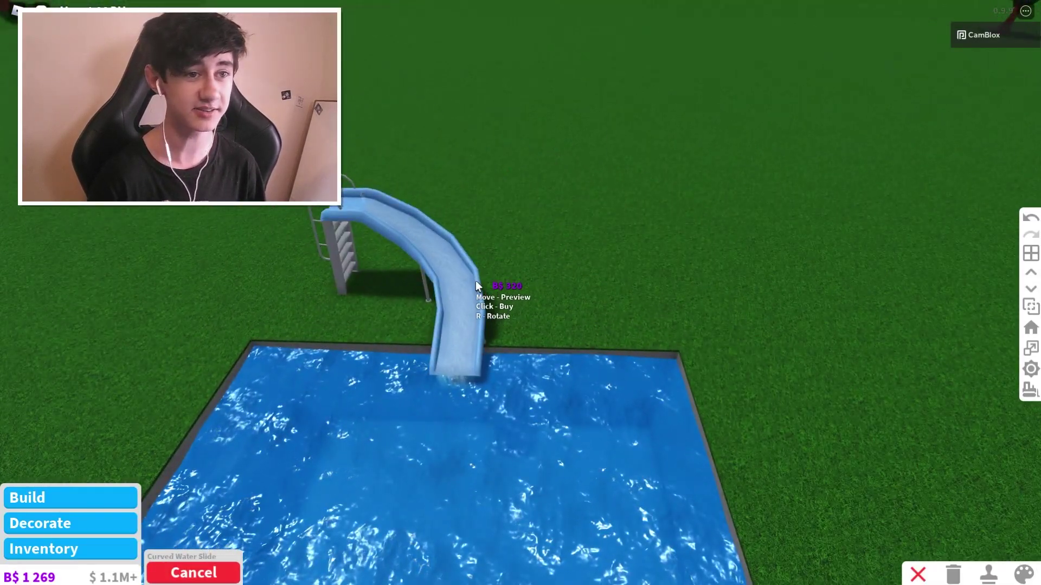
click(475, 281)
key(Left)
key(Left)
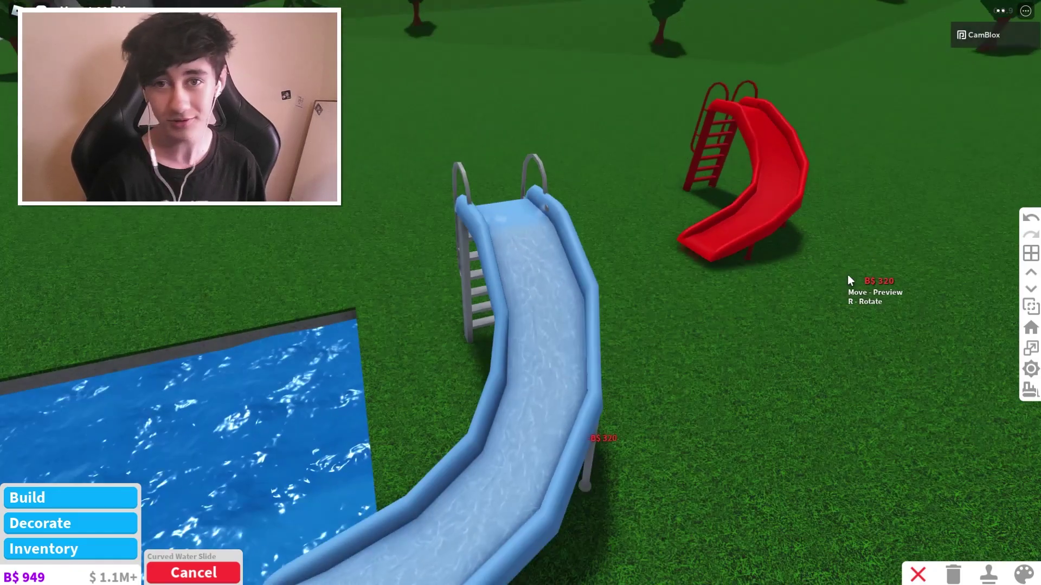
click(204, 569)
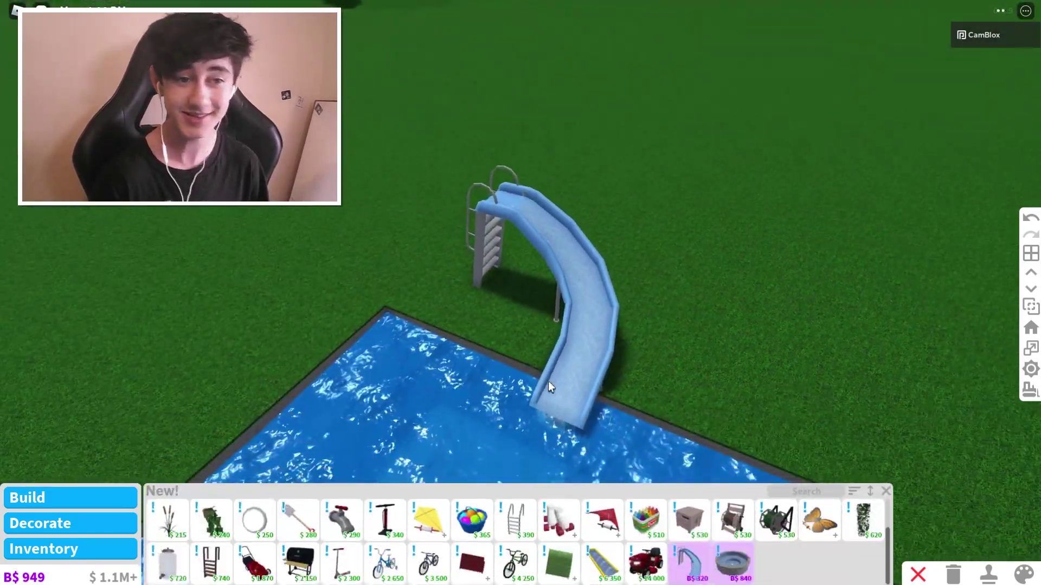
Place a Round Hot Tub on the grass beside the pool.
click(733, 561)
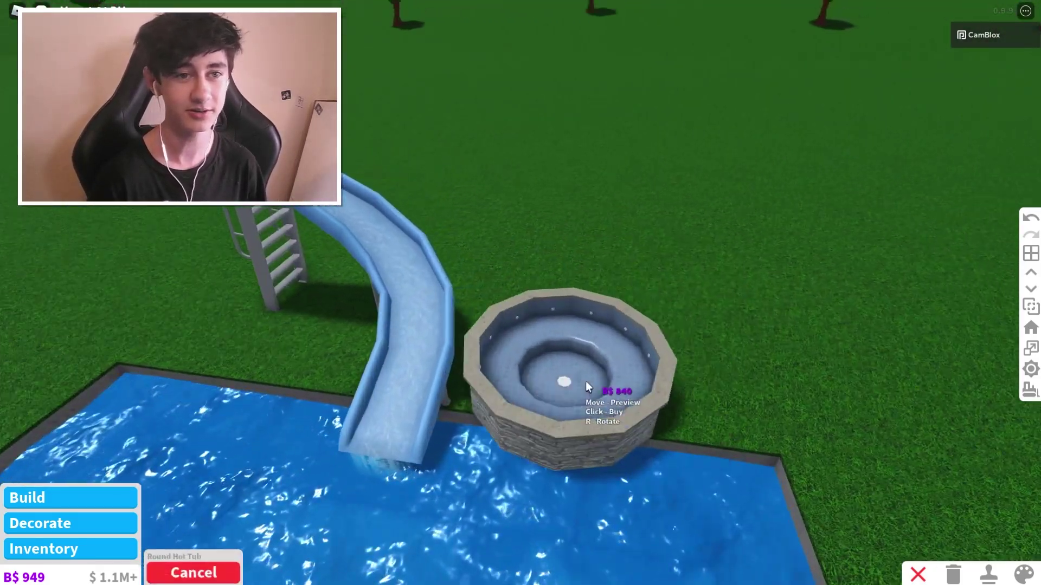
click(596, 338)
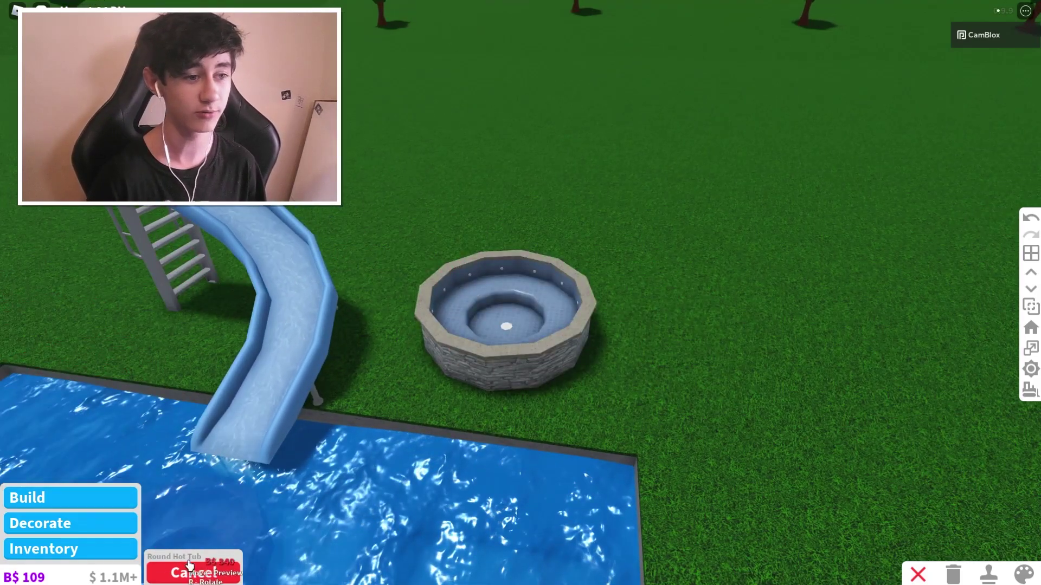
click(193, 572)
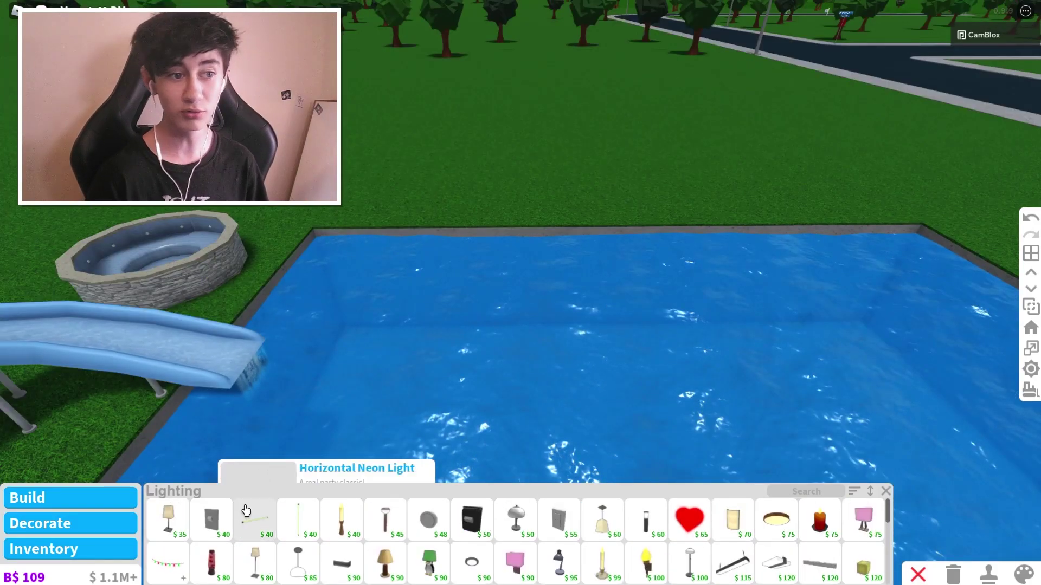
scroll(472, 529, down, 3)
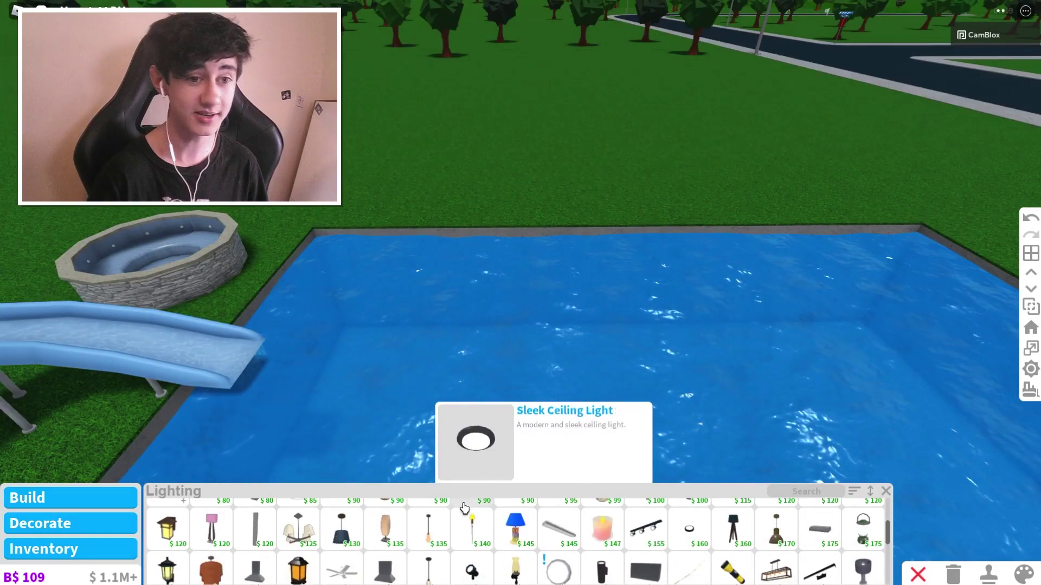
Dig two more deep pools side by side on the lawn.
click(560, 569)
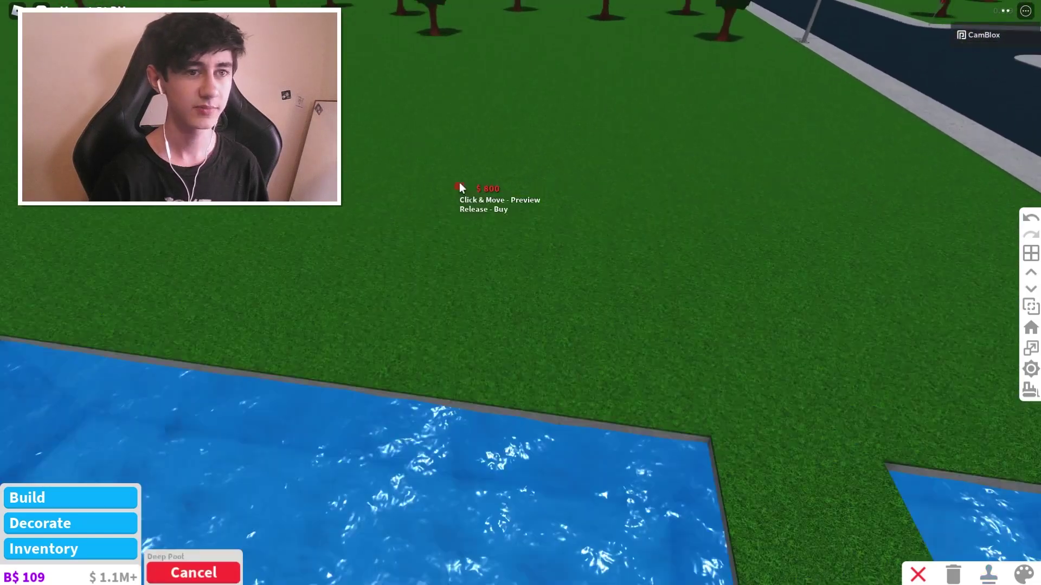
drag(459, 187, 508, 301)
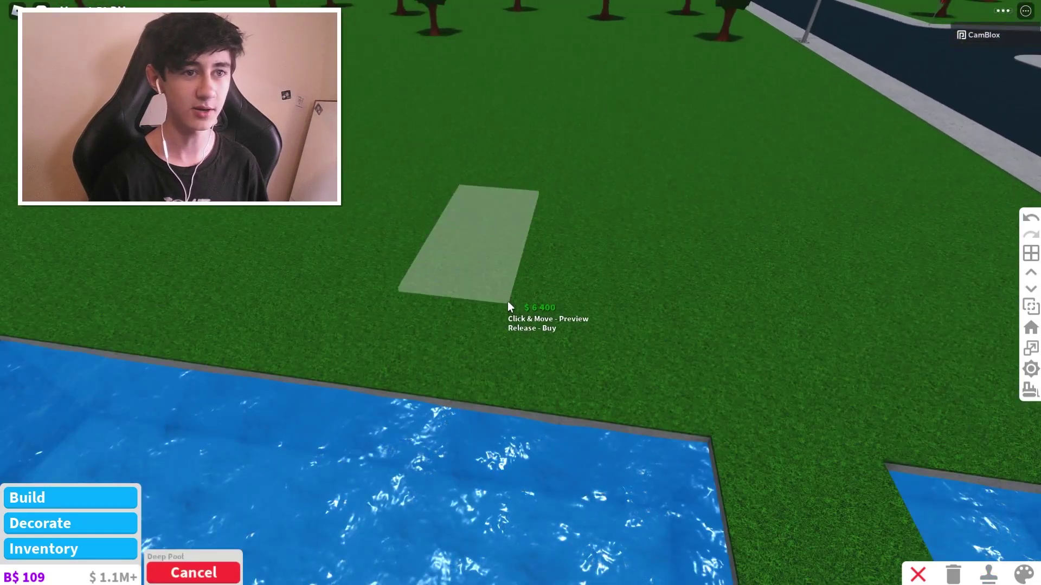
drag(562, 244, 706, 424)
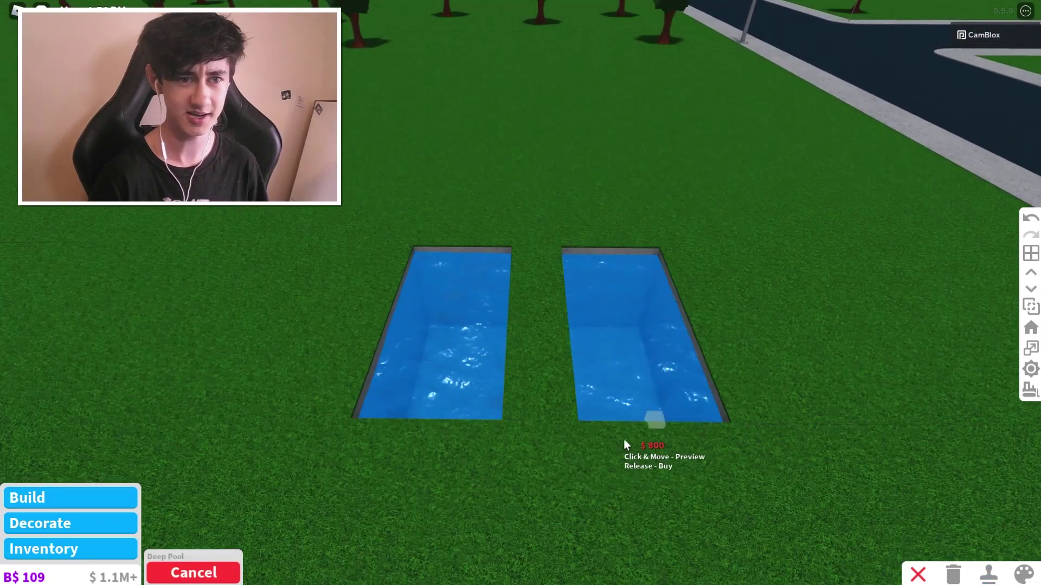
Select the Underwater Pool Light and turn the view around the pools.
click(194, 574)
click(563, 523)
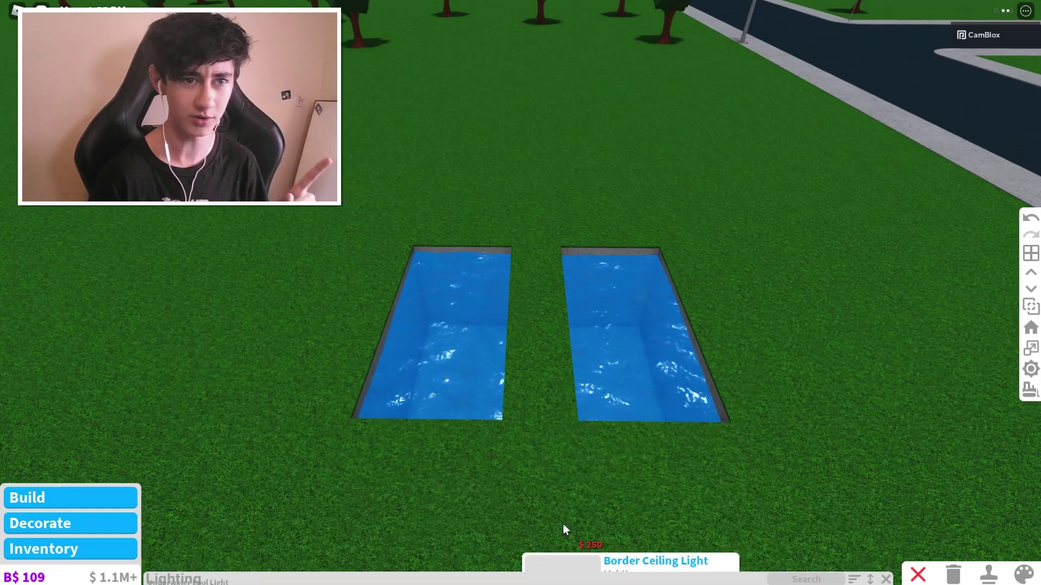
key(Left)
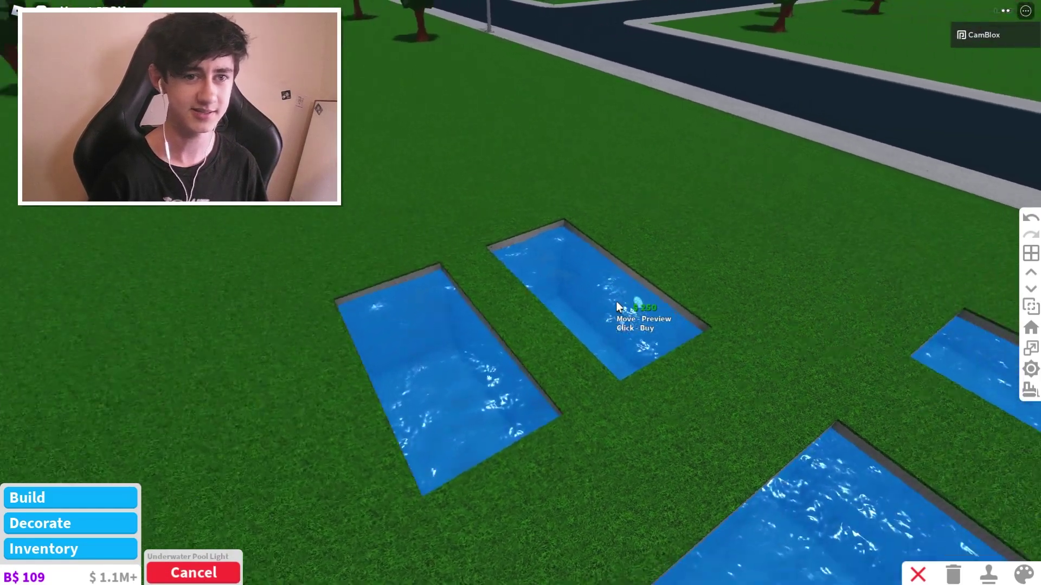
Exit Build mode and walk the avatar into the pool and back out.
click(919, 575)
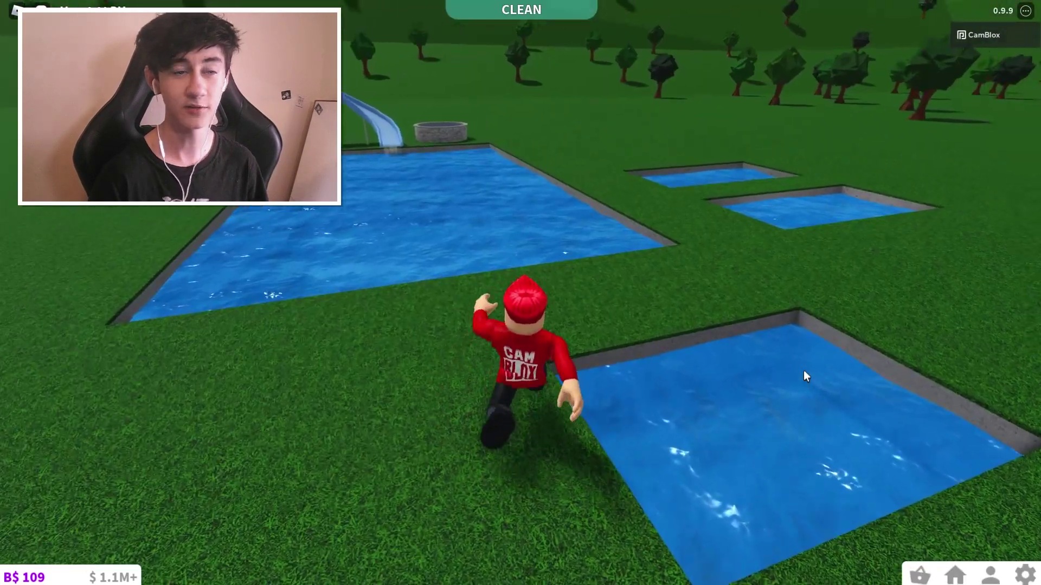
key(w)
key(a)
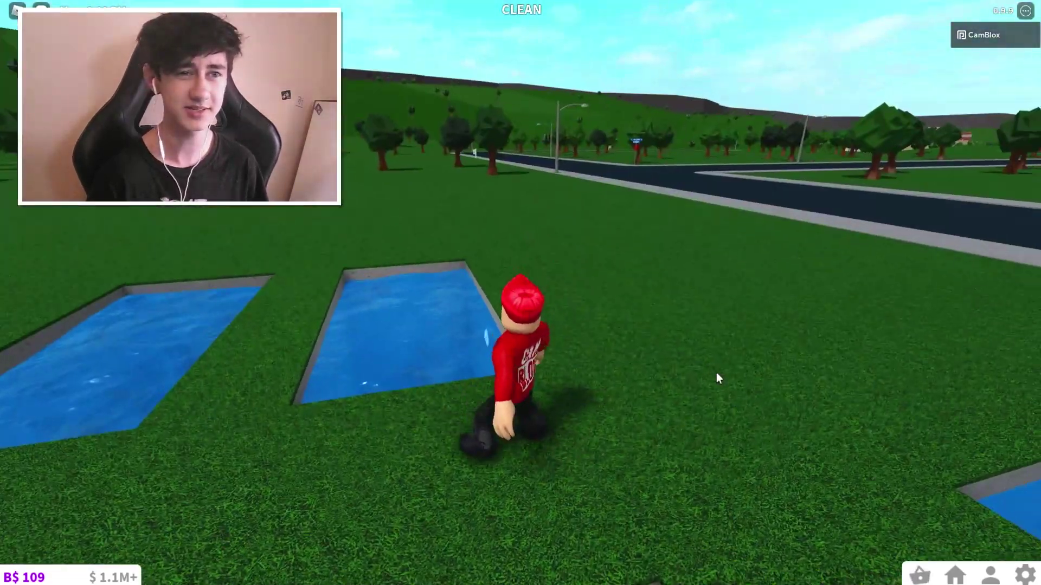
scroll(716, 378, up, 5)
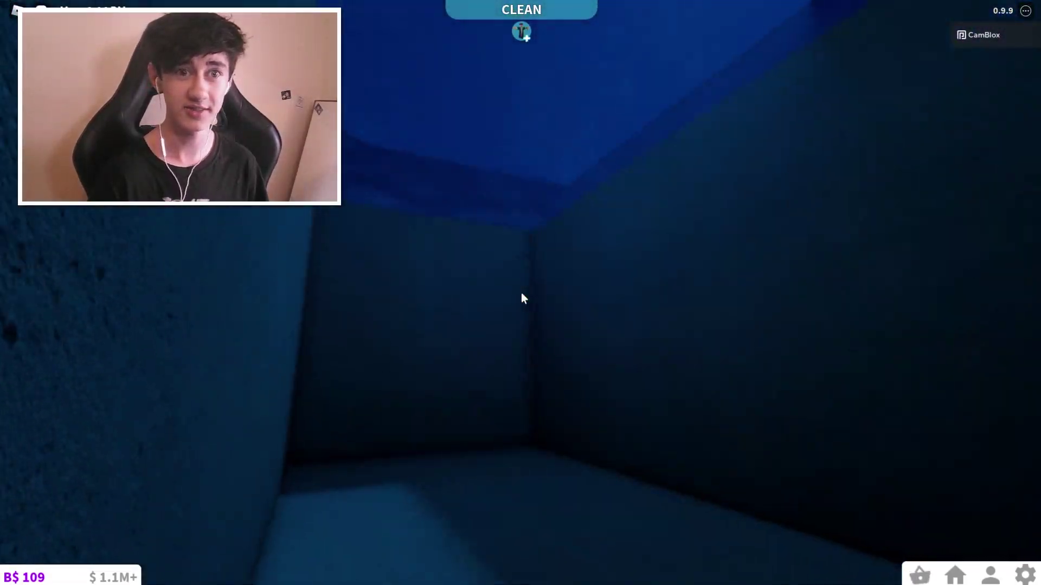
scroll(521, 292, down, 2)
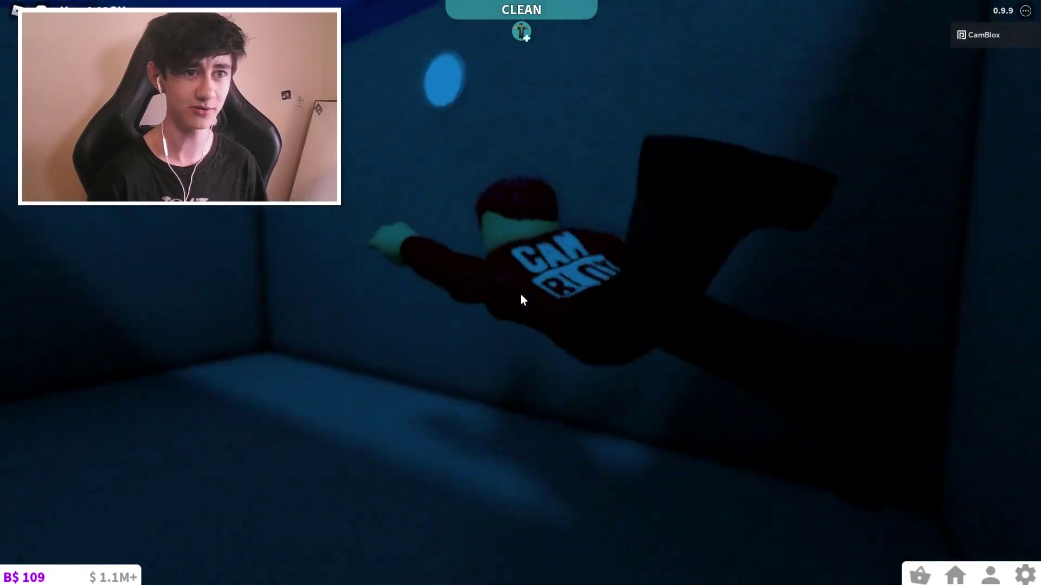
scroll(521, 298, up, 2)
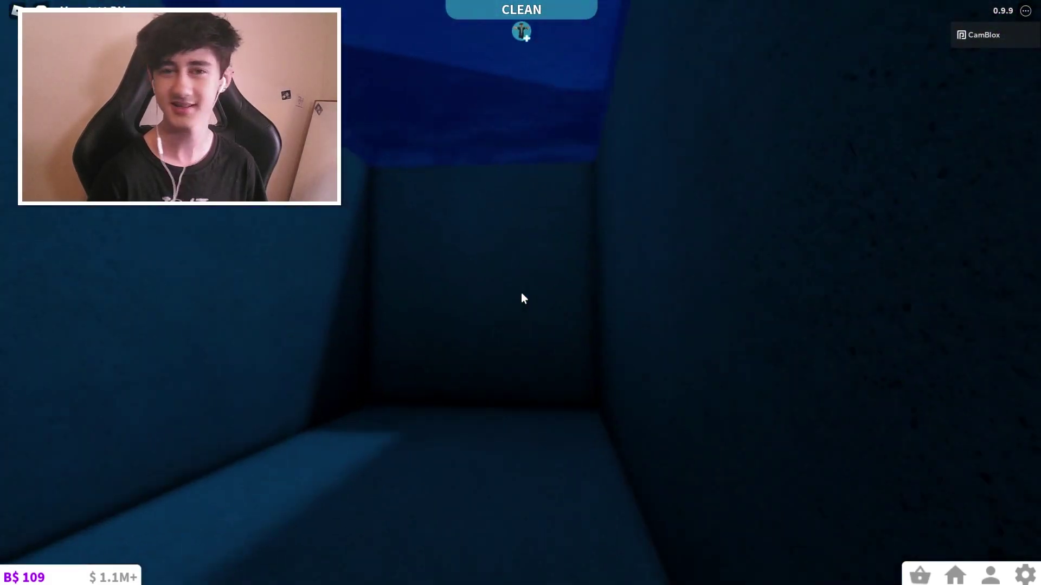
scroll(521, 299, down, 5)
key(s)
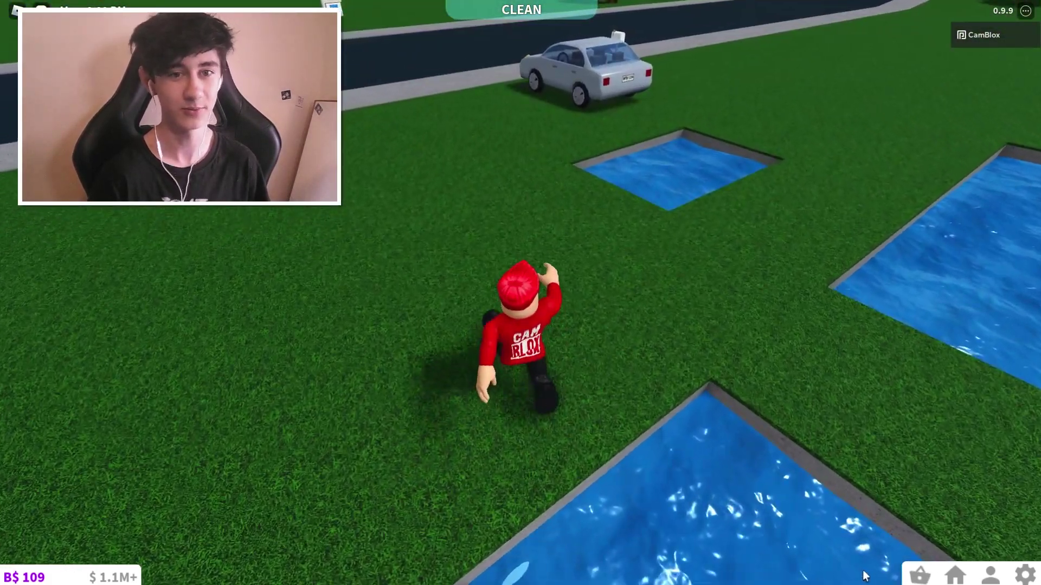
Re-enter Build mode, browse the New! items, then return to Categories.
click(955, 574)
click(948, 498)
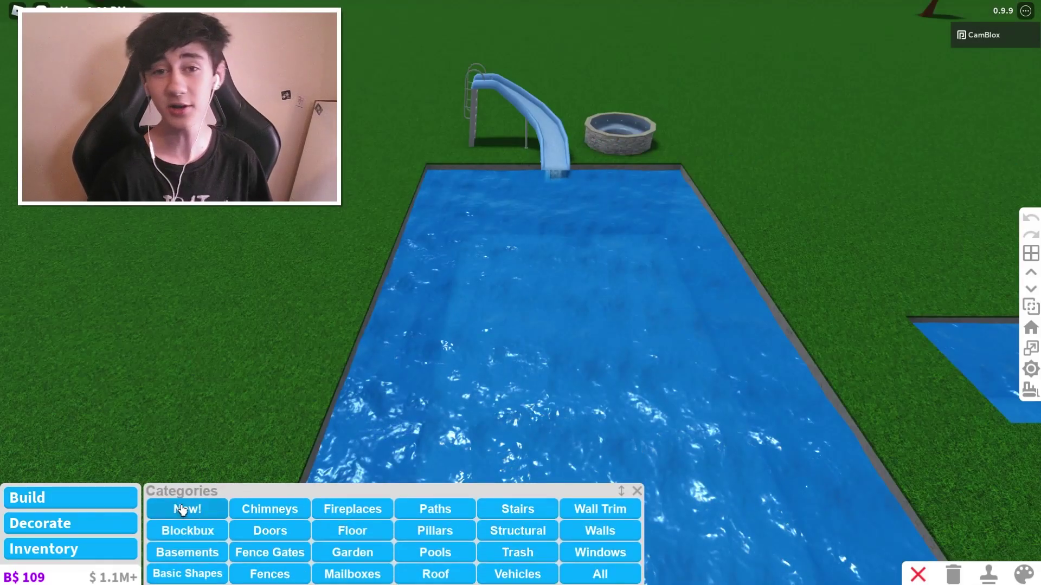
click(181, 505)
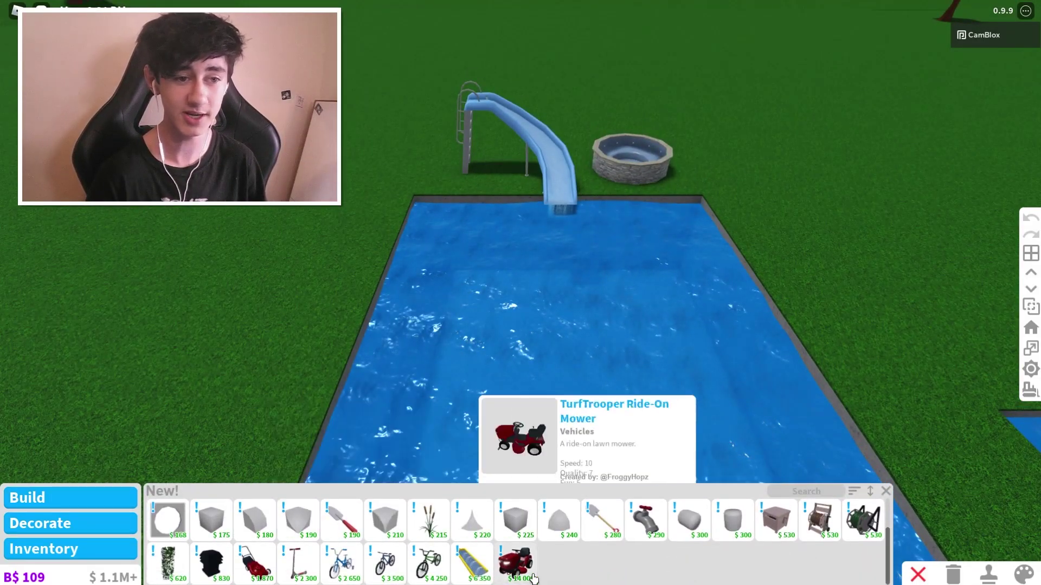
scroll(642, 537, down, 2)
click(161, 491)
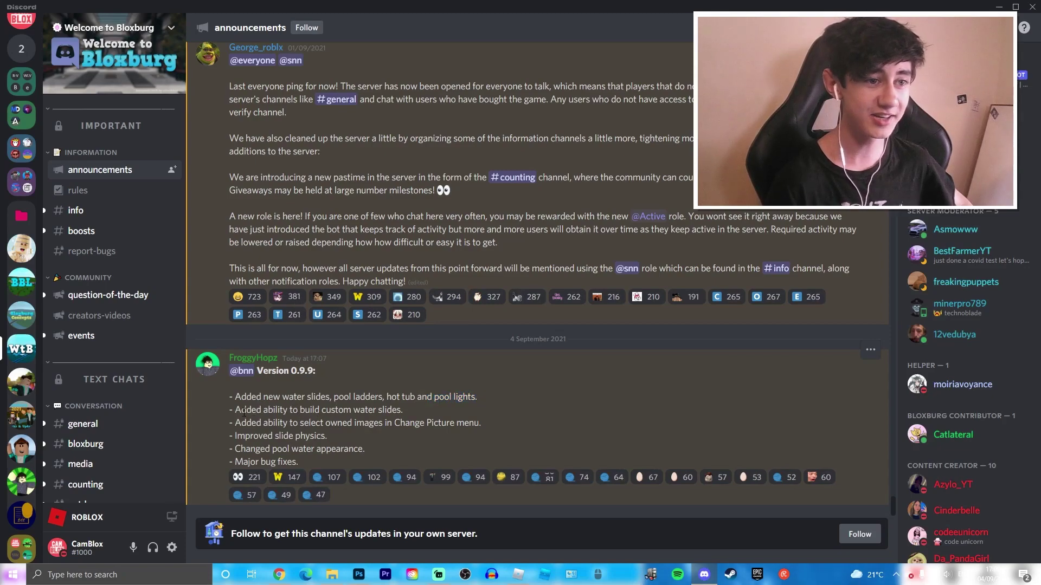
Highlight the custom water slides line and version number in the 0.9.9 patch notes.
drag(351, 409, 359, 411)
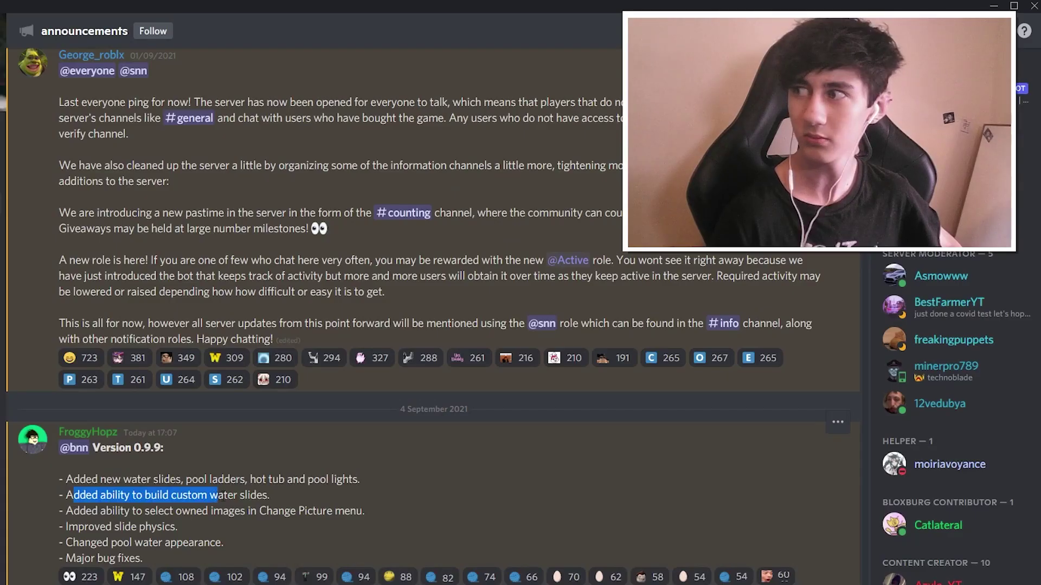
click(265, 426)
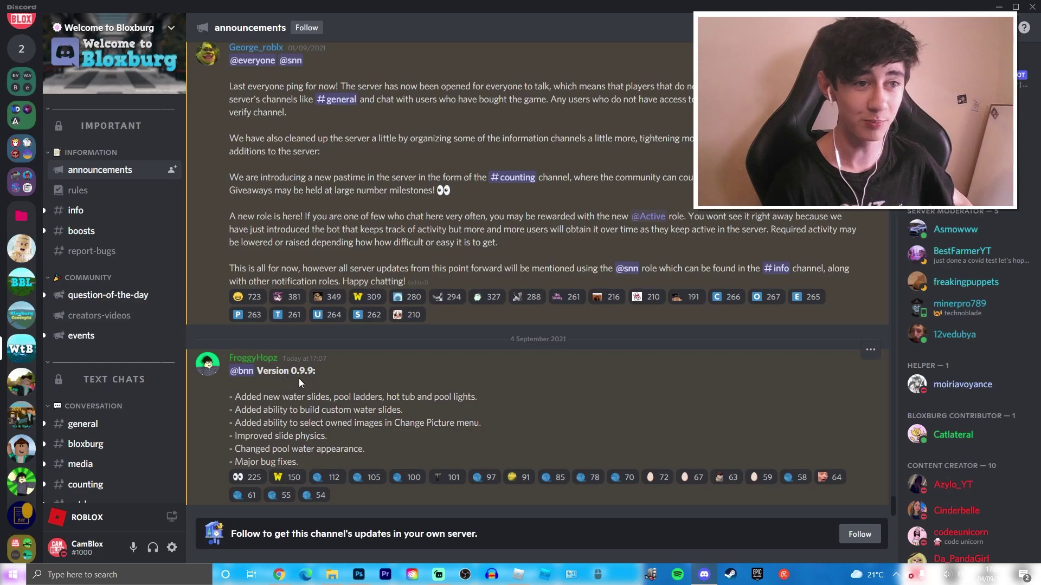
drag(318, 375, 296, 376)
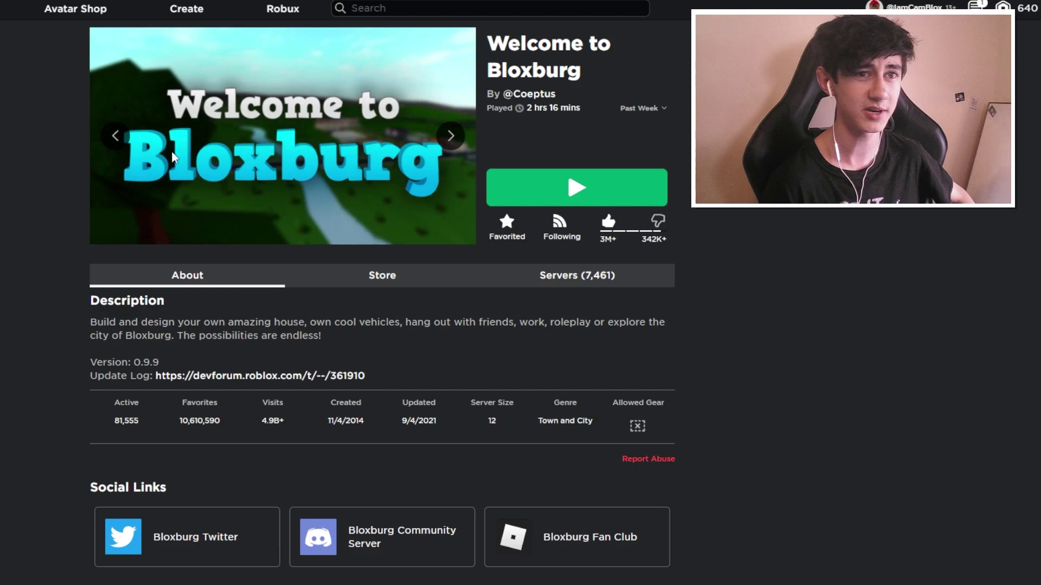
Advance the Welcome to Bloxburg game page thumbnail carousel to the next slide.
click(454, 140)
Pull the camera back over the lot's pools, slide and hot tub.
click(453, 140)
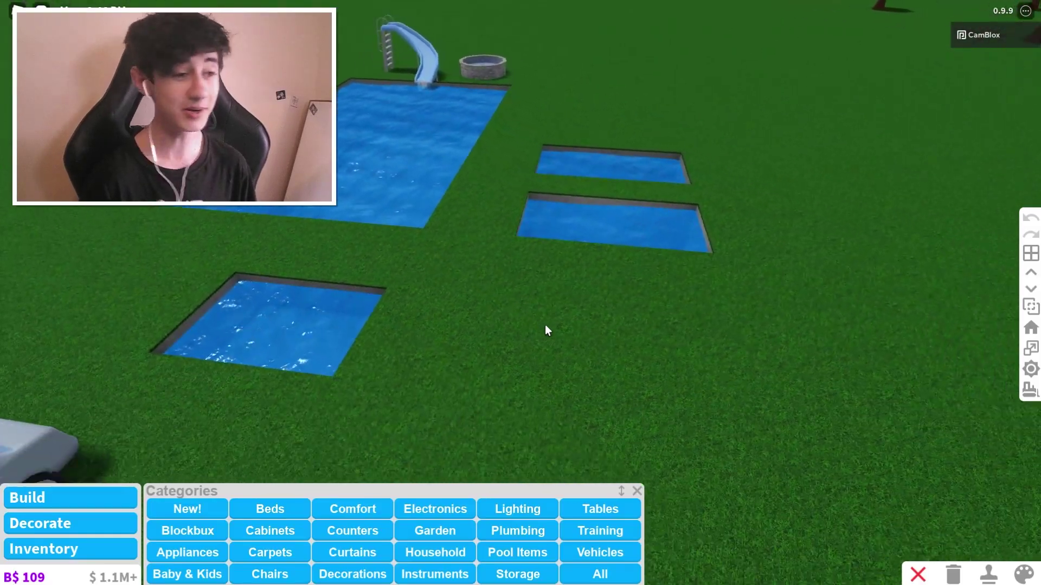
key(s)
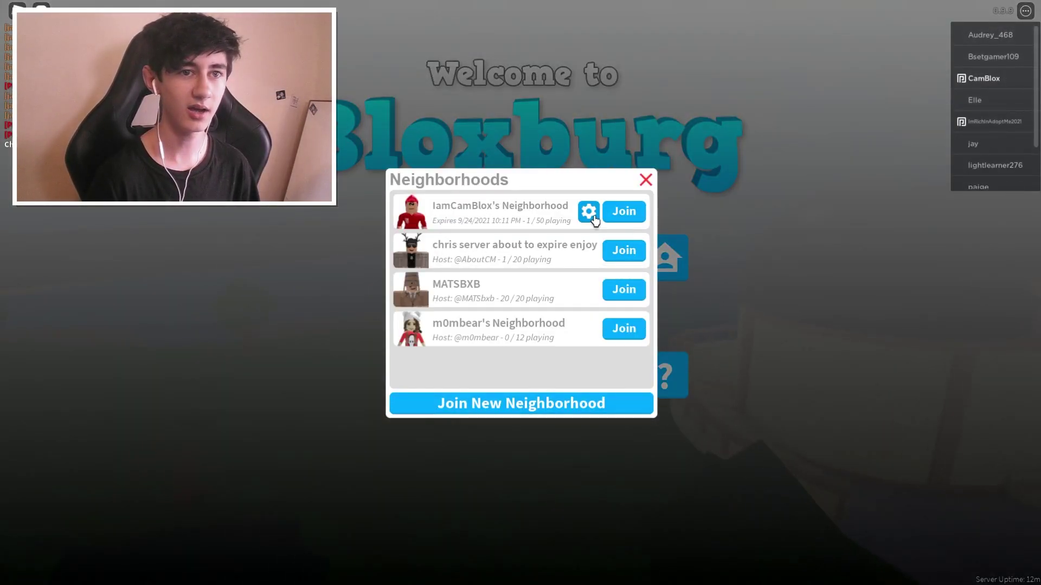
Open and close the neighbourhood settings, then join your own neighbourhood.
click(588, 210)
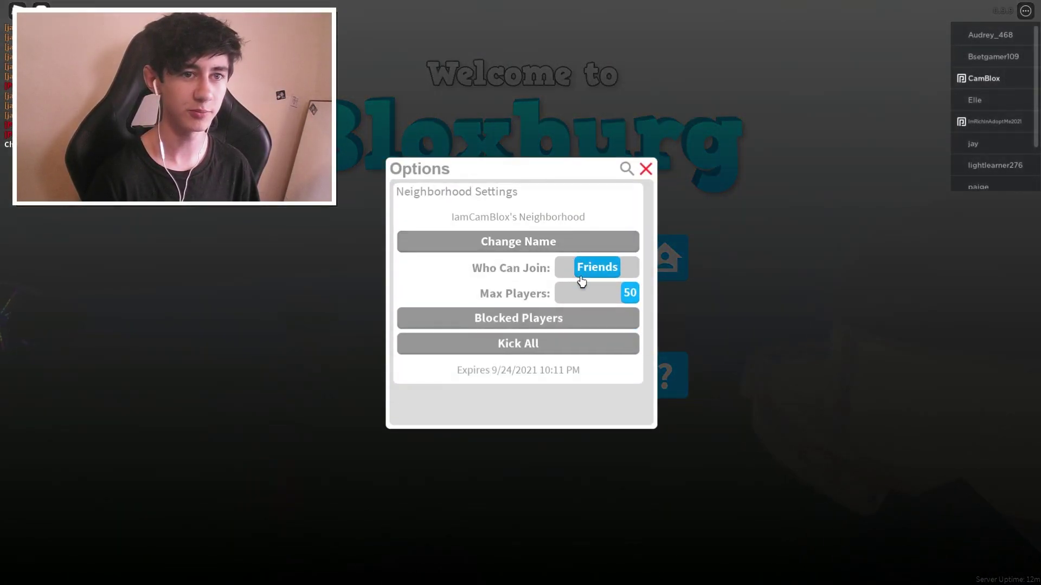
click(646, 169)
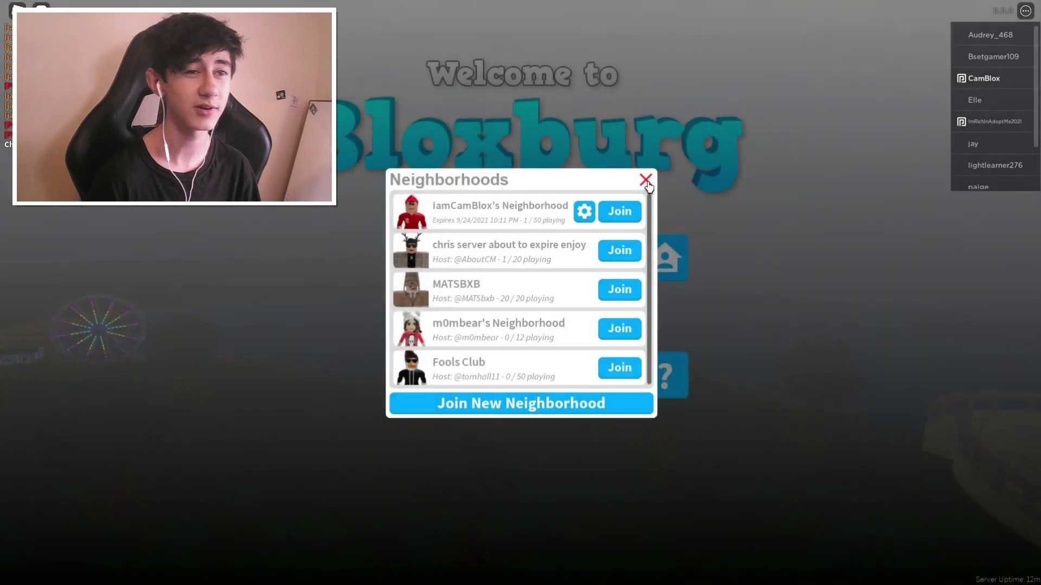
click(620, 212)
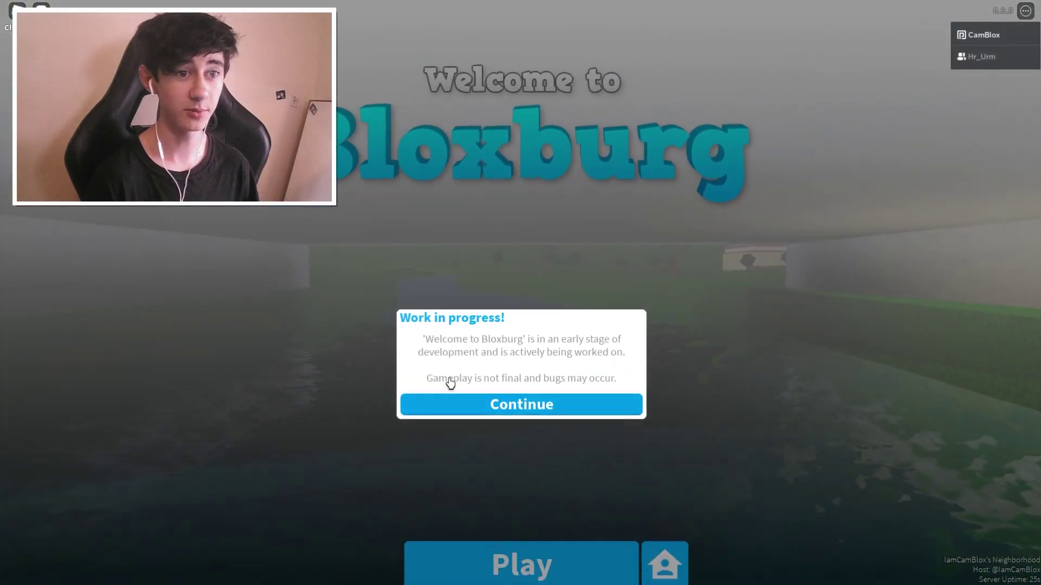
click(463, 404)
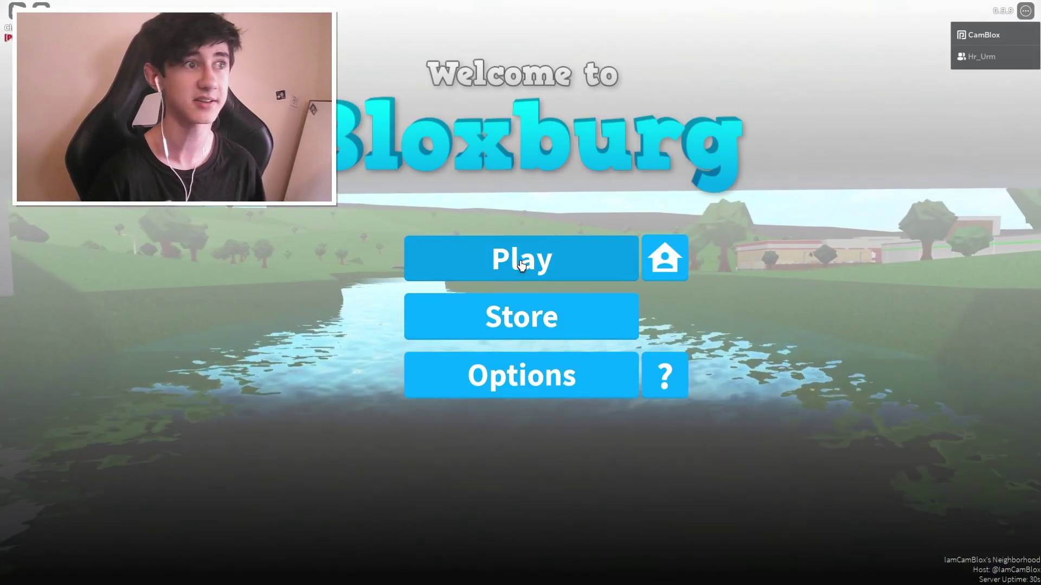
Load the saved house on its plot and bring up the lot's building options.
click(534, 238)
click(504, 354)
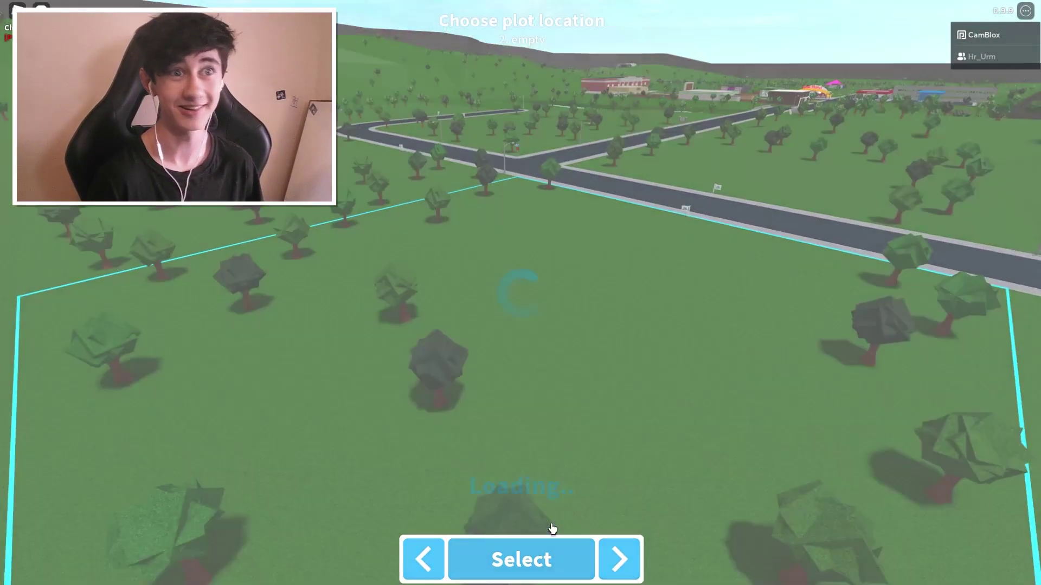
click(551, 537)
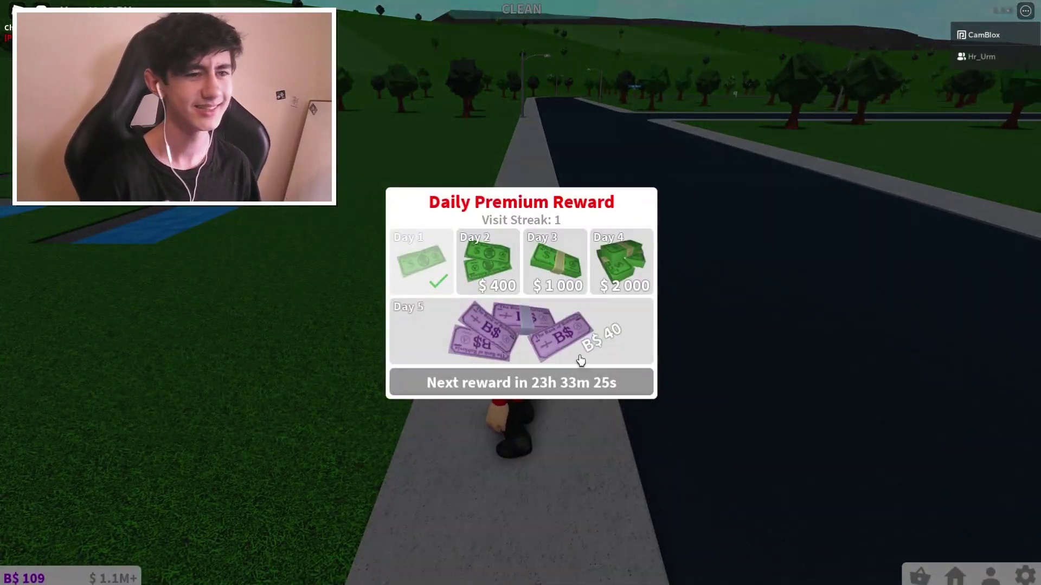
key(e)
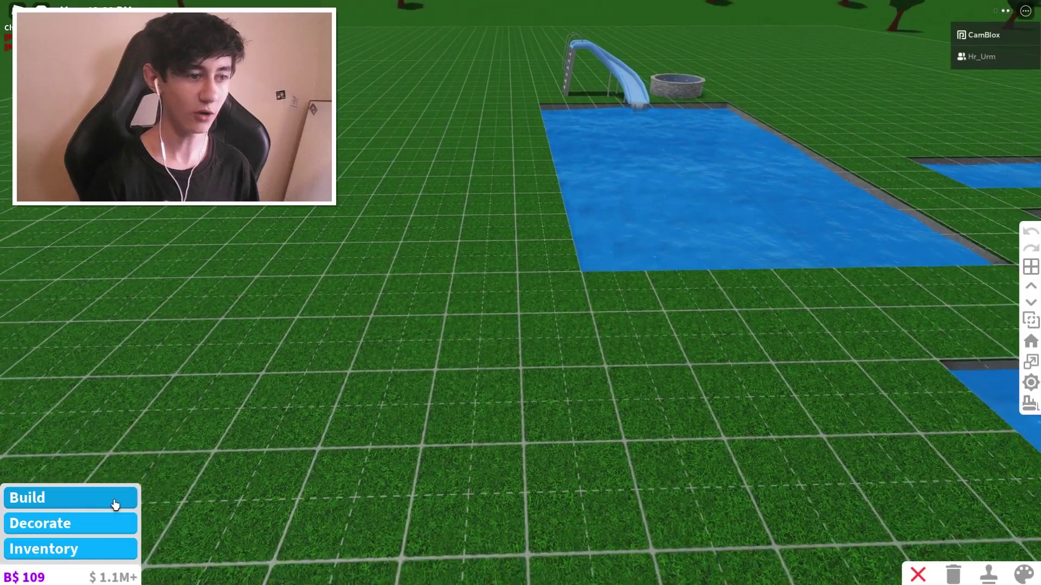
Build a grey wall on the grass.
click(116, 498)
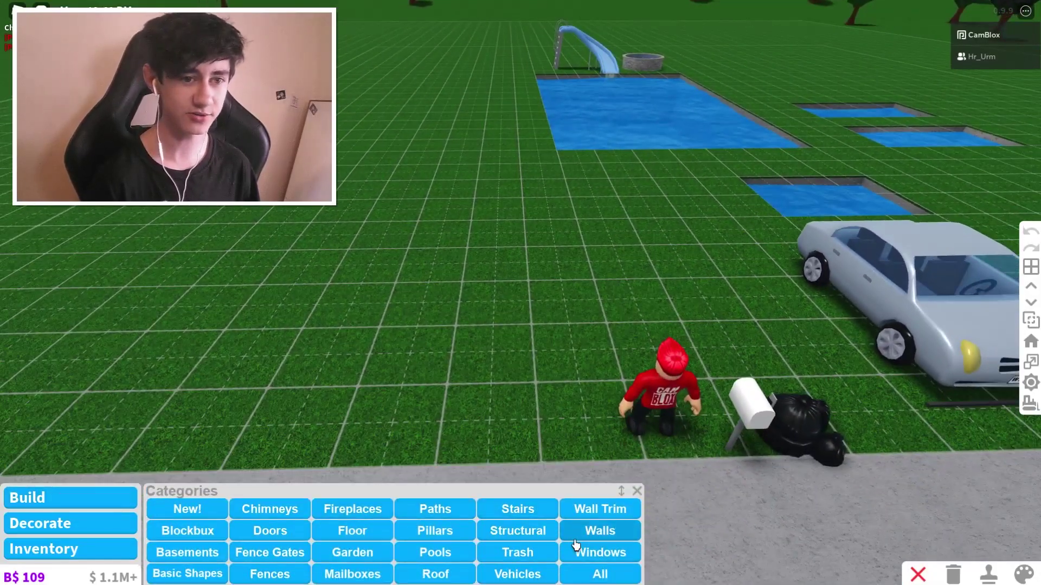
click(600, 528)
drag(467, 306, 615, 297)
scroll(244, 512, up, 5)
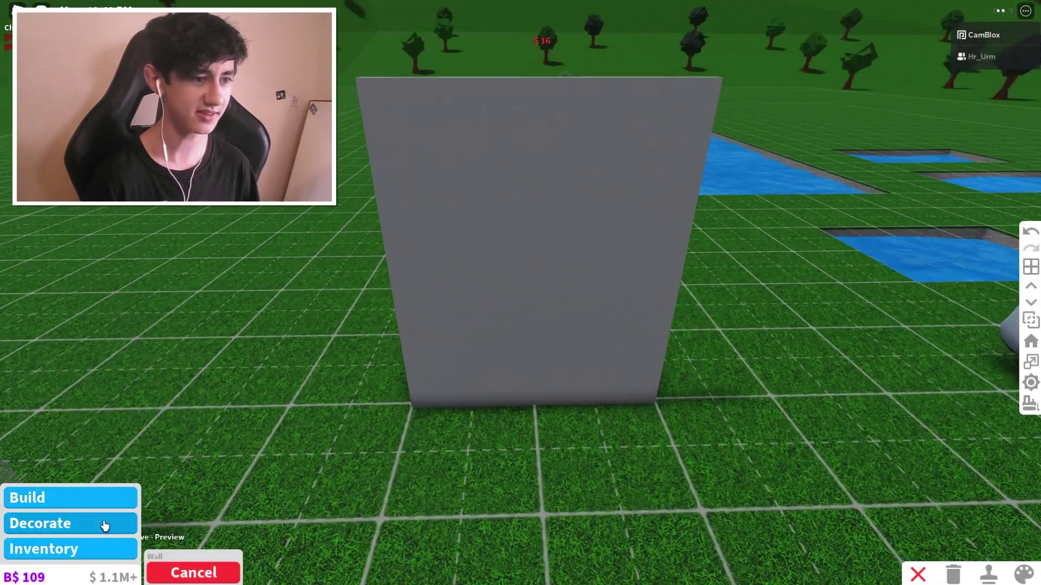
click(105, 524)
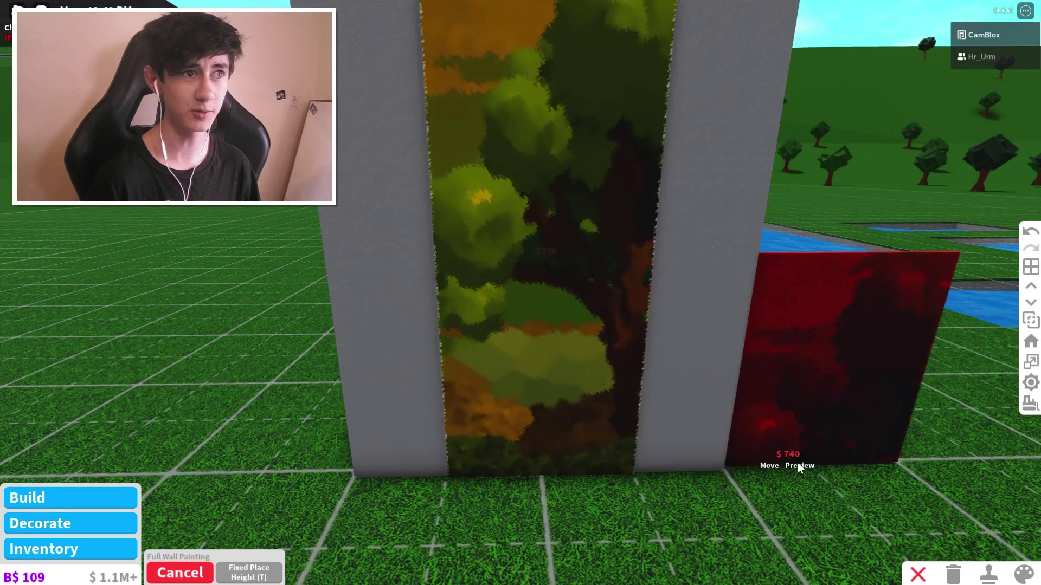
Set the wall picture to the CAM BLOX logo by image ID under Your Images.
key(b)
key(e)
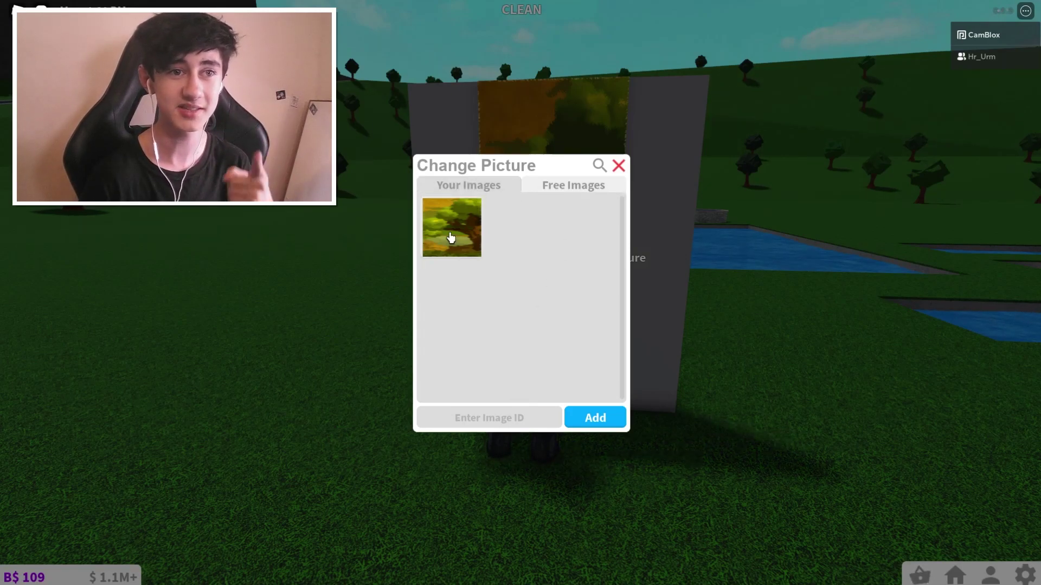
click(618, 165)
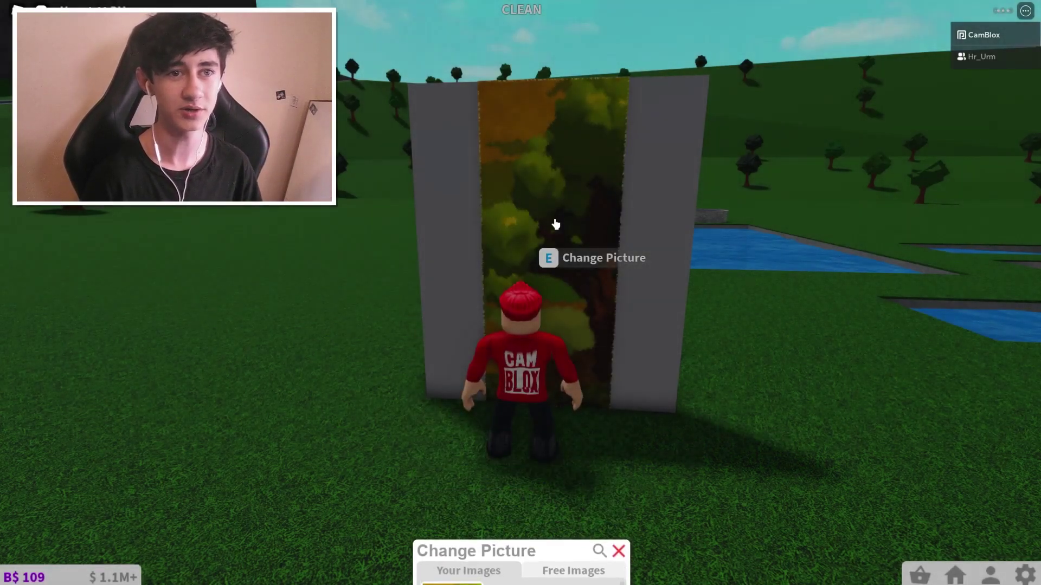
key(e)
click(570, 187)
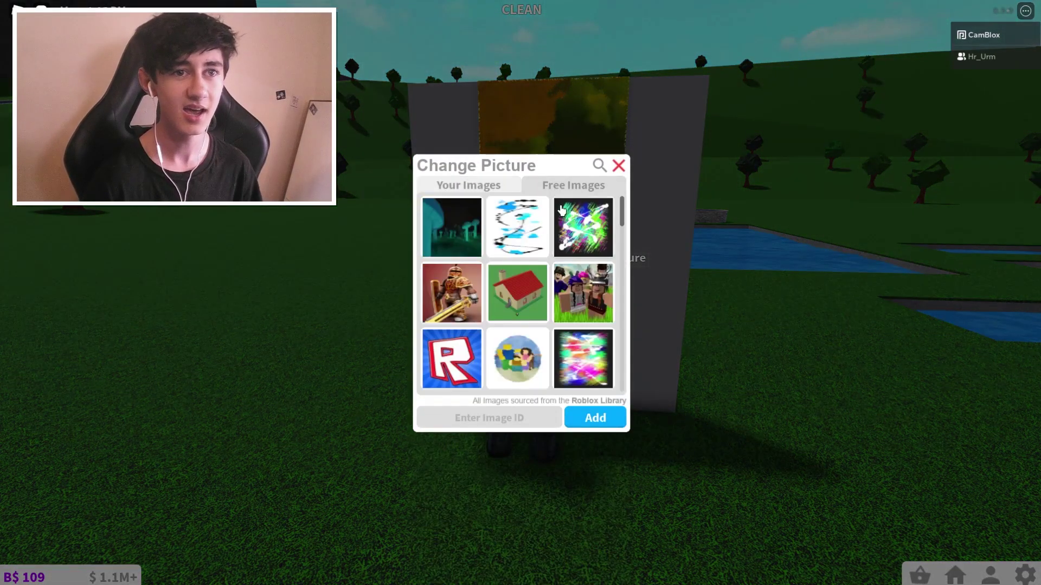
scroll(553, 292, down, 5)
scroll(564, 354, down, 5)
scroll(576, 371, down, 5)
scroll(566, 358, up, 10)
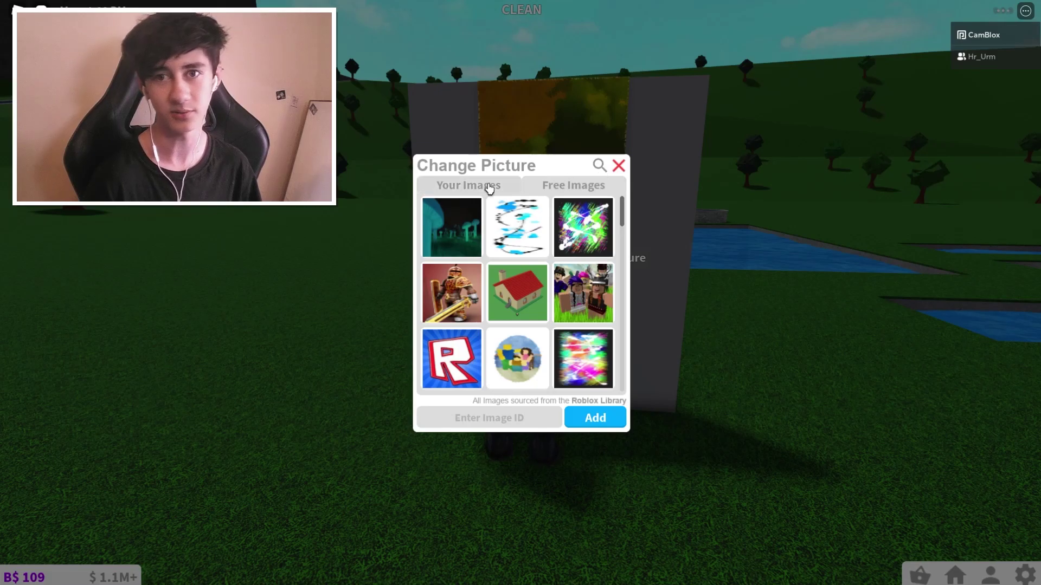
click(441, 190)
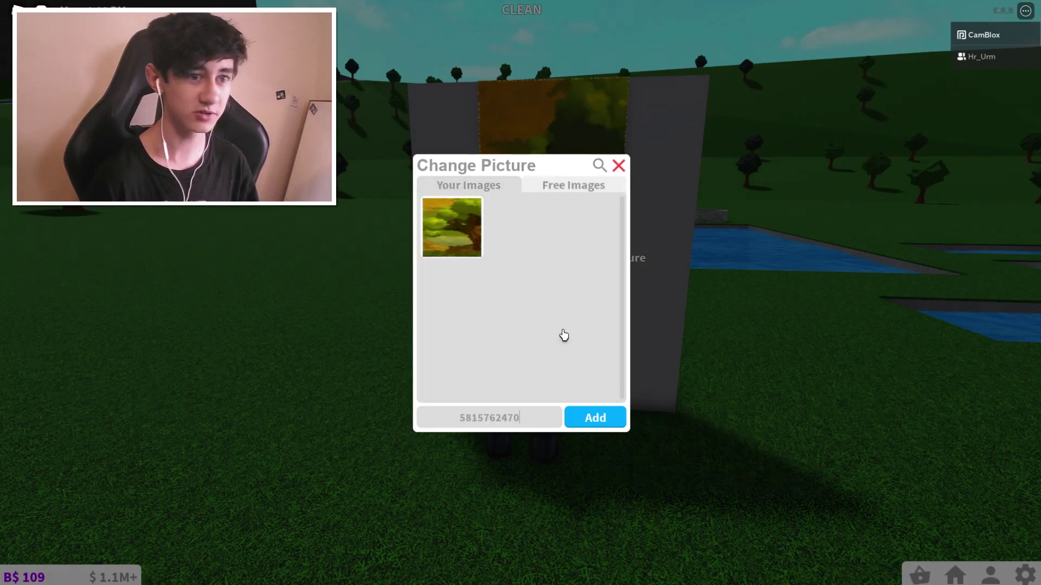
click(595, 418)
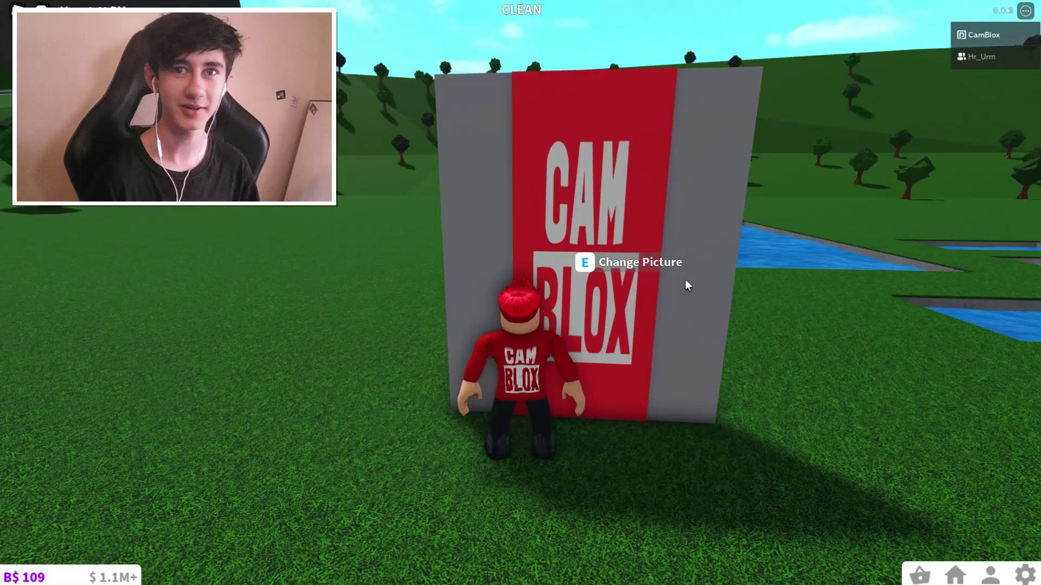
key(e)
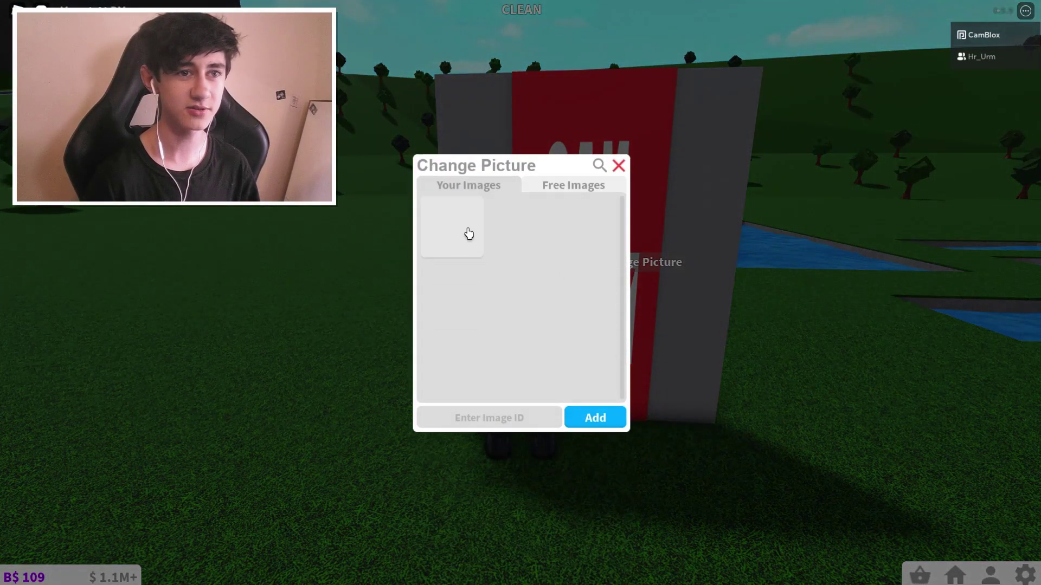
Place a copy of the grey wall in build mode.
click(618, 166)
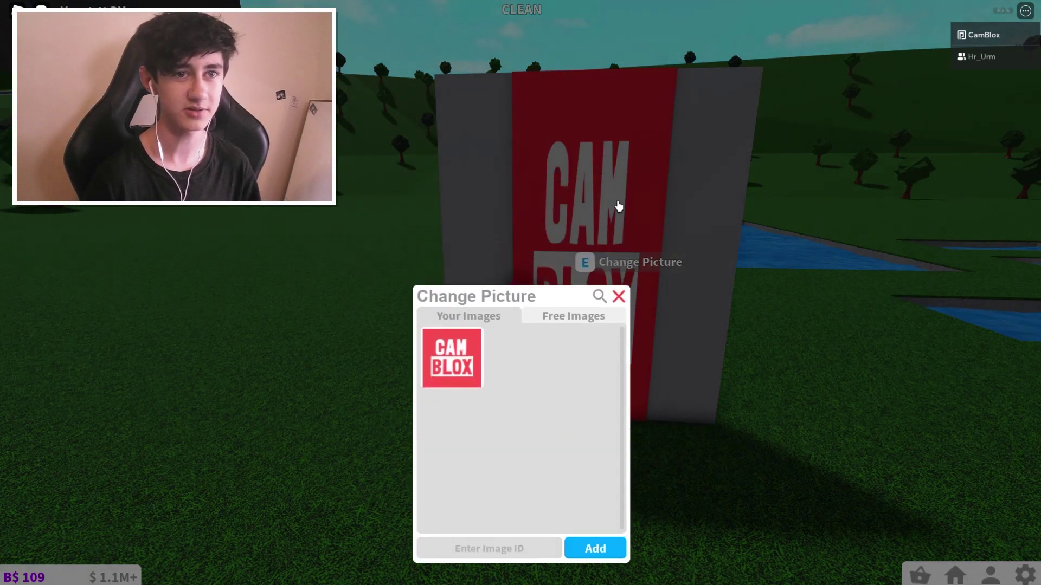
click(954, 575)
click(948, 496)
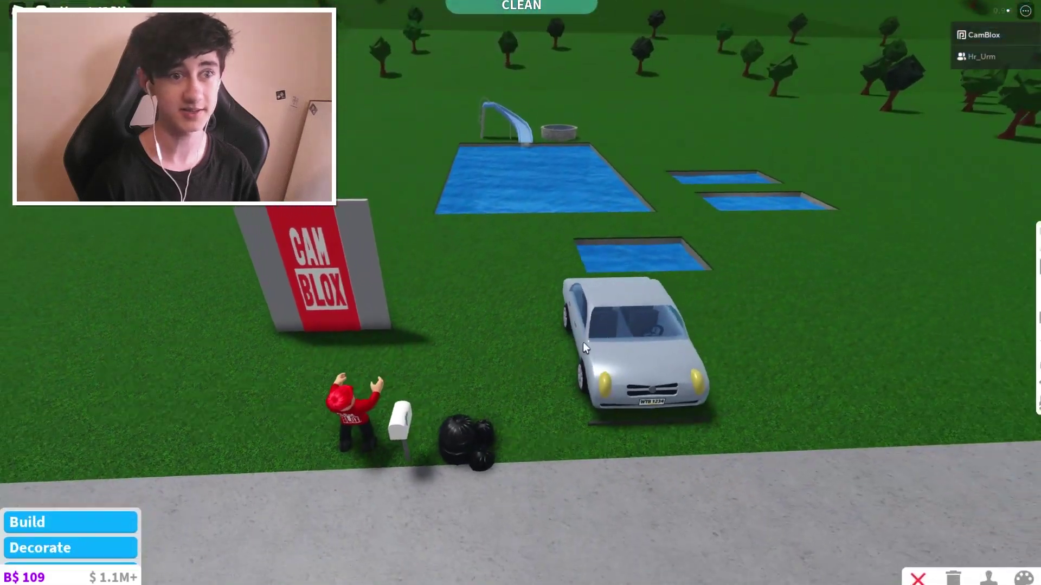
key(c)
click(302, 218)
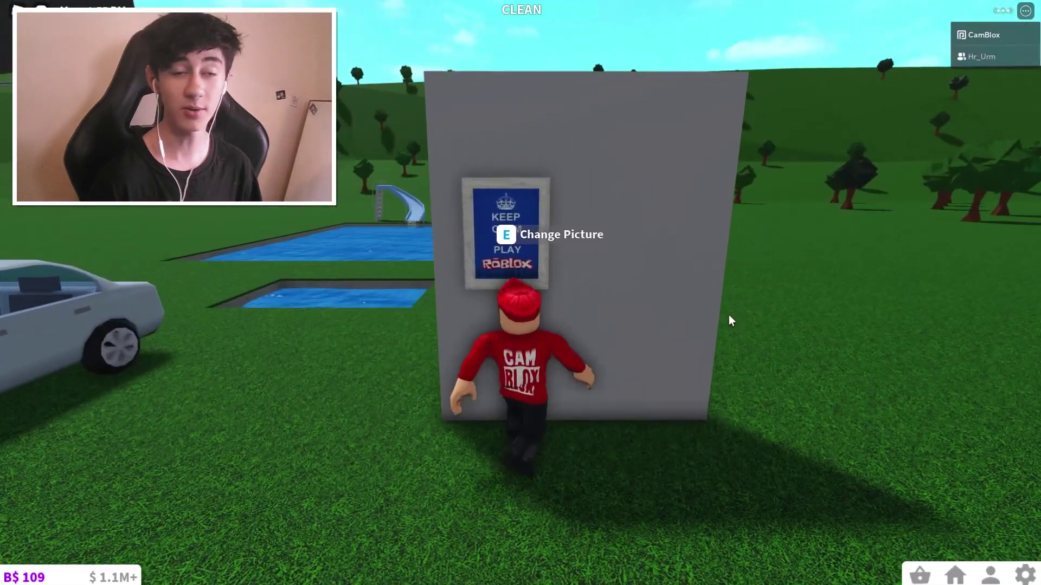
Put the CAM BLOX image into the framed wall and walk toward it.
key(e)
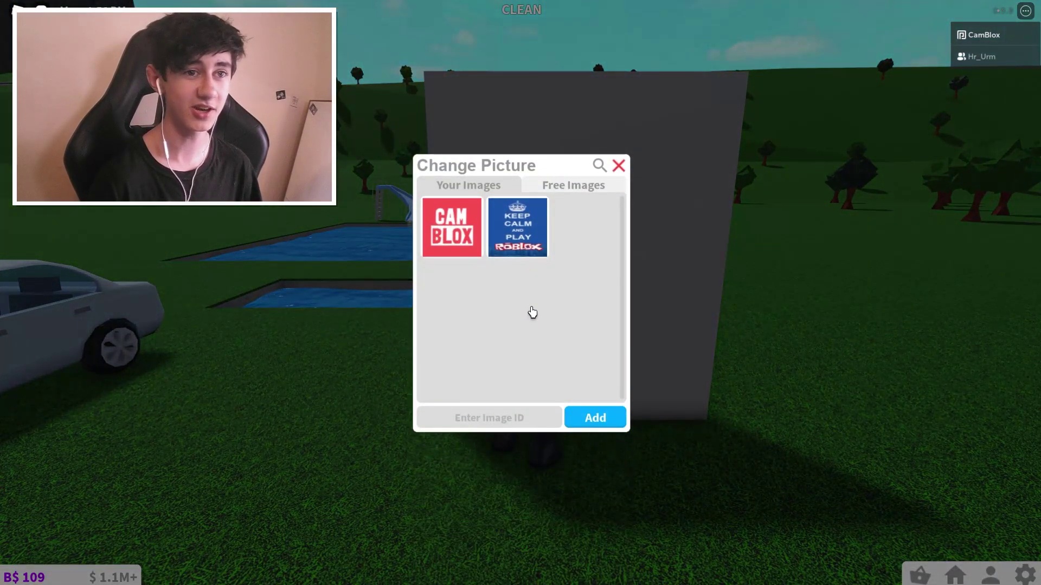
click(434, 209)
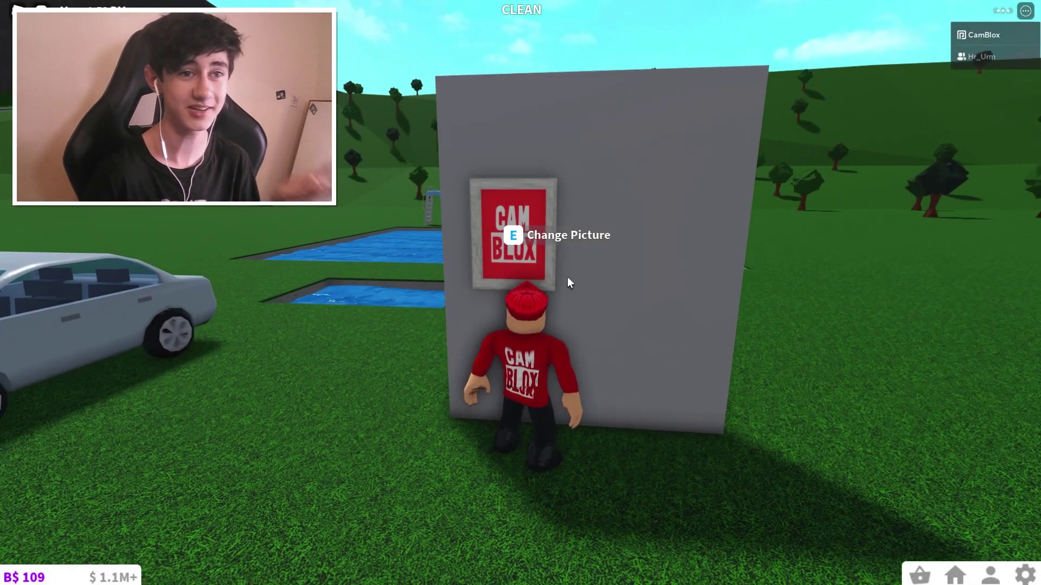
key(w)
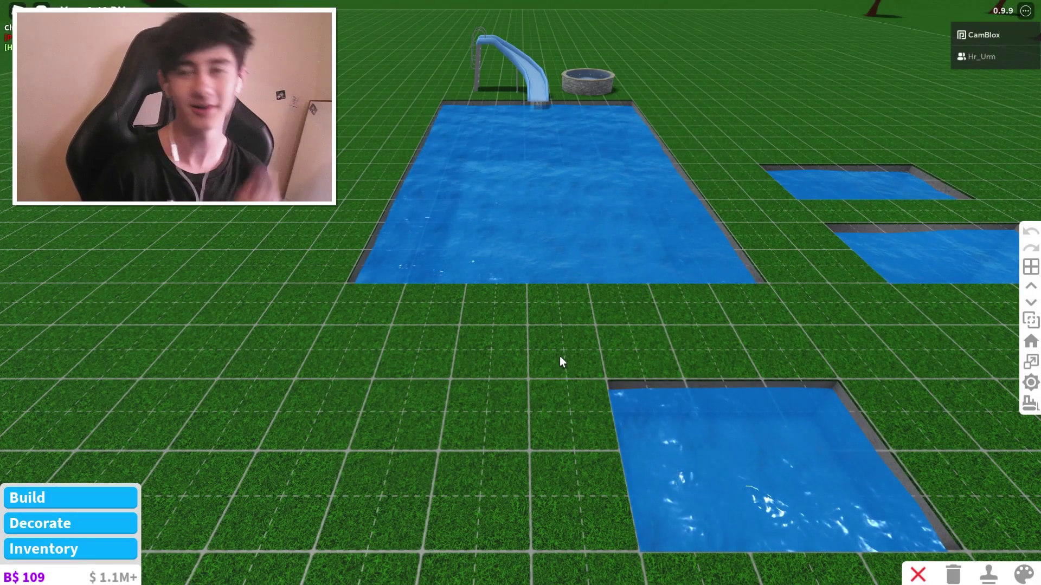
click(48, 498)
click(189, 507)
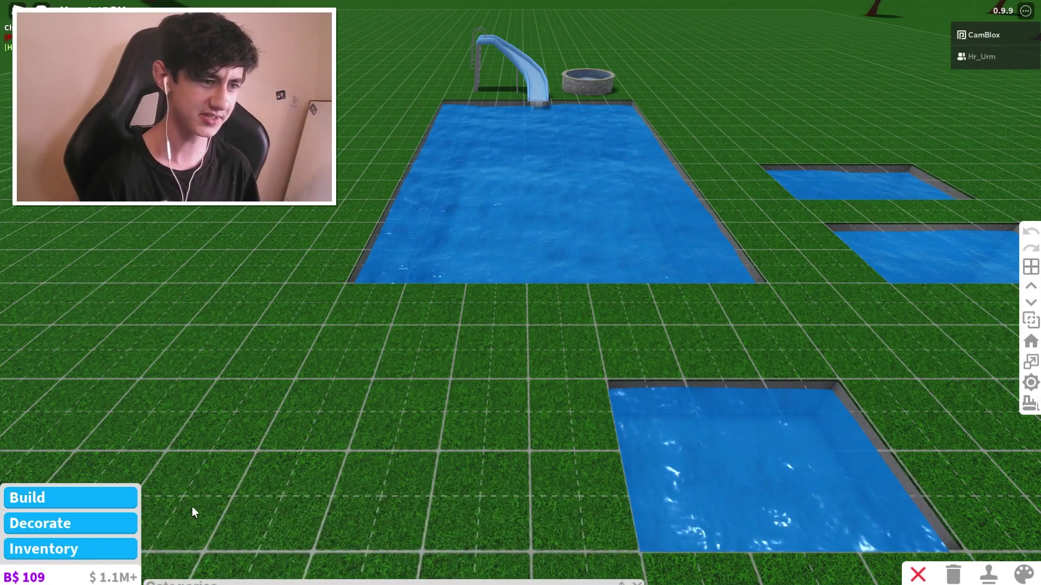
click(104, 524)
click(190, 512)
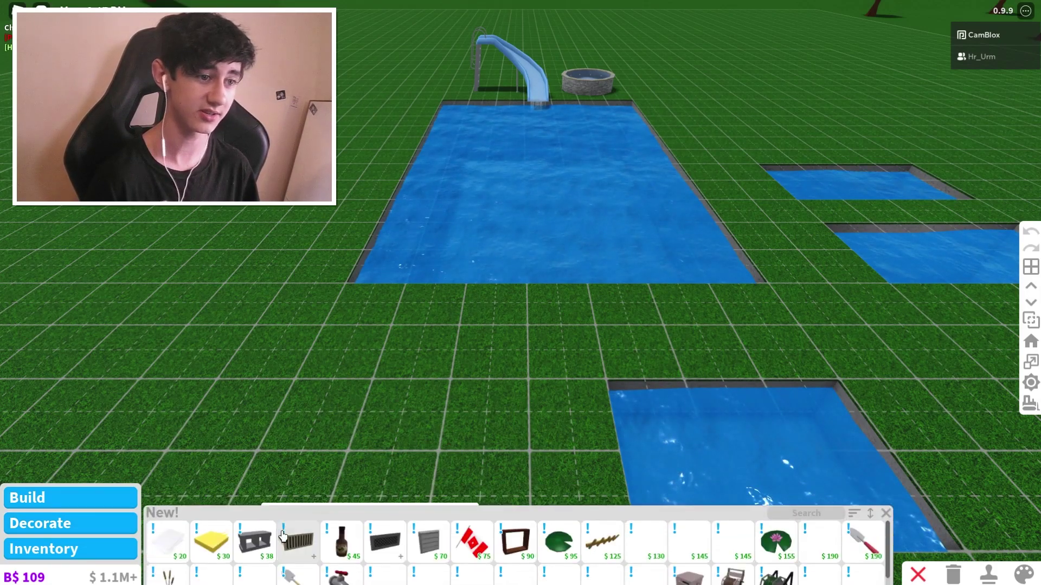
click(290, 493)
key(w)
click(517, 557)
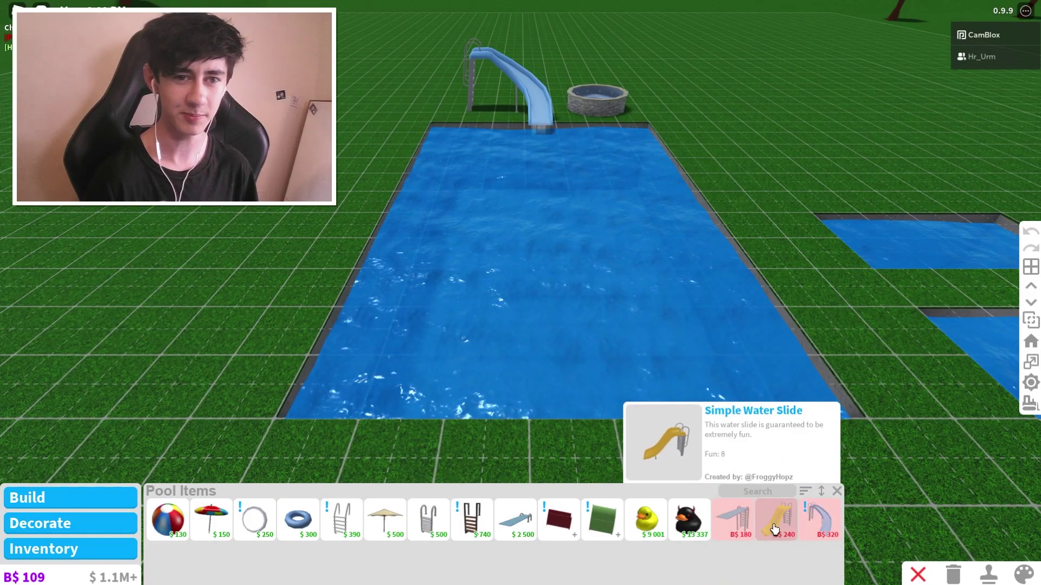
click(773, 529)
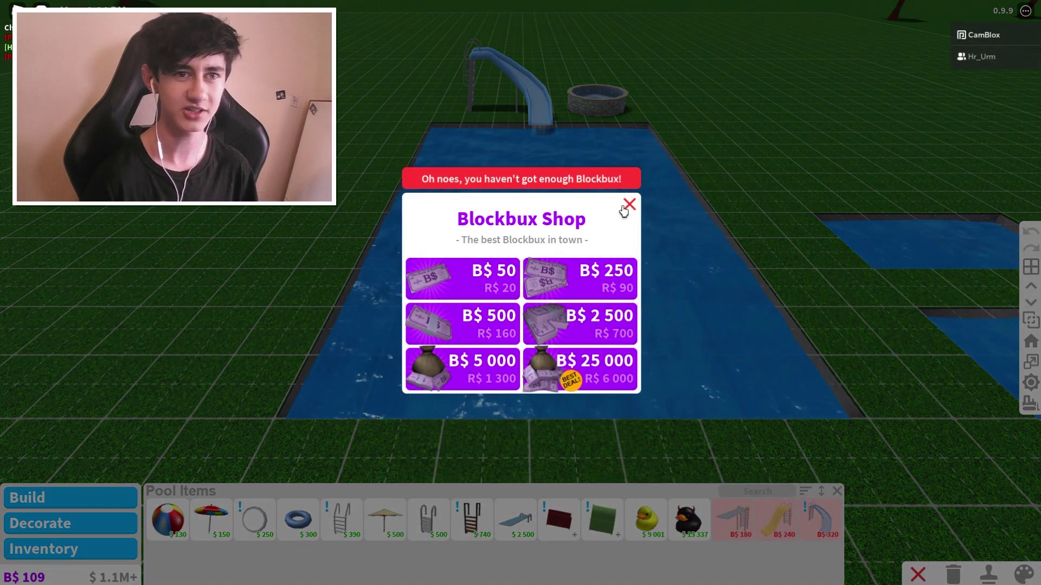
click(628, 204)
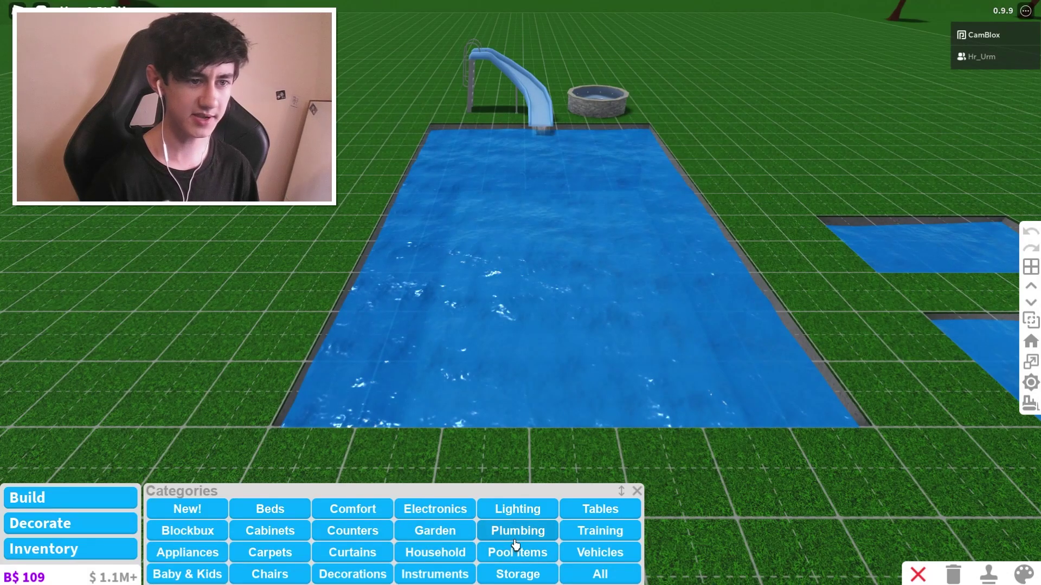
click(515, 550)
mouse_move(559, 521)
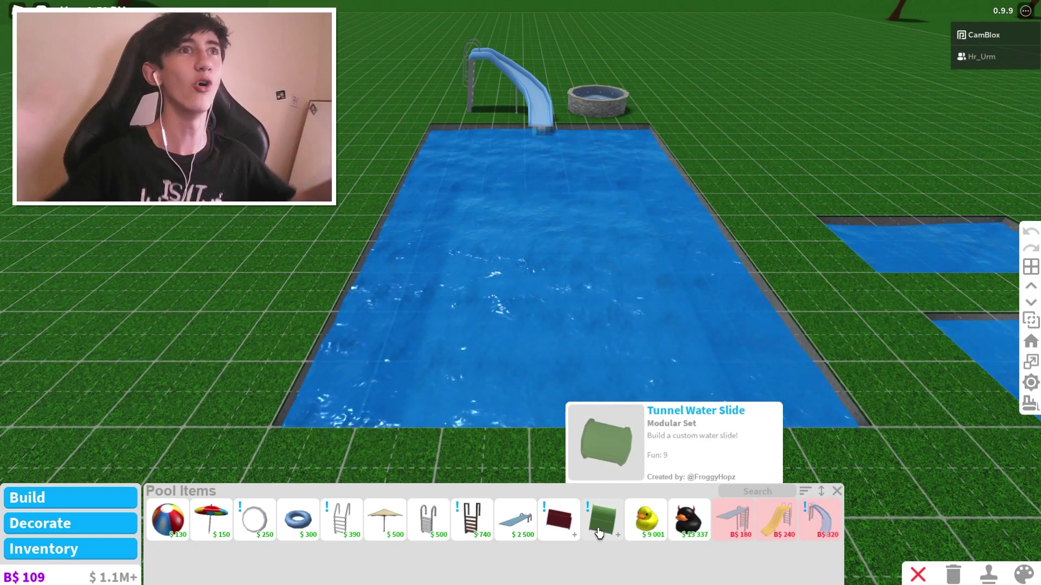
click(561, 525)
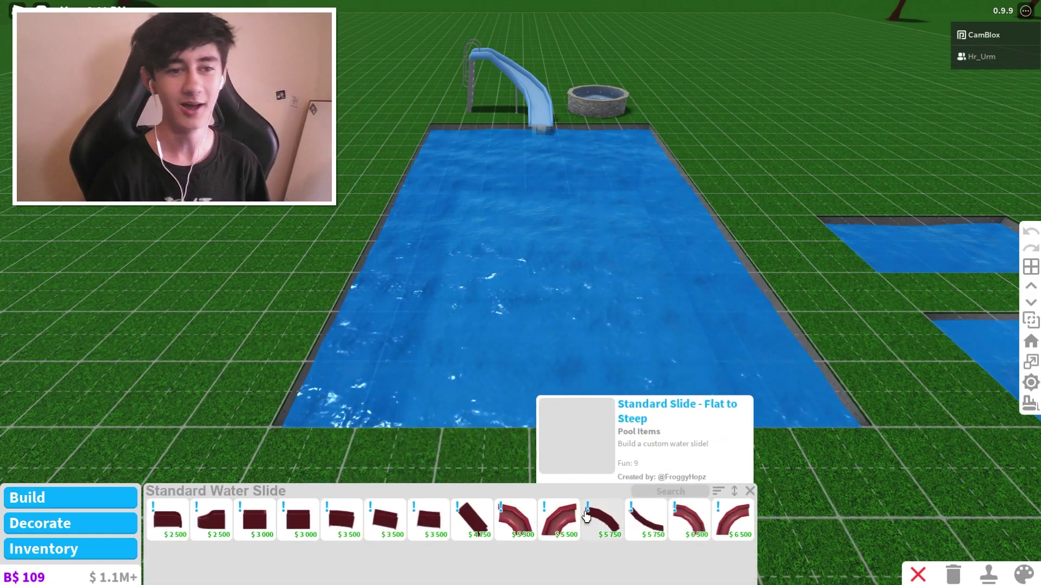
click(731, 520)
key(a)
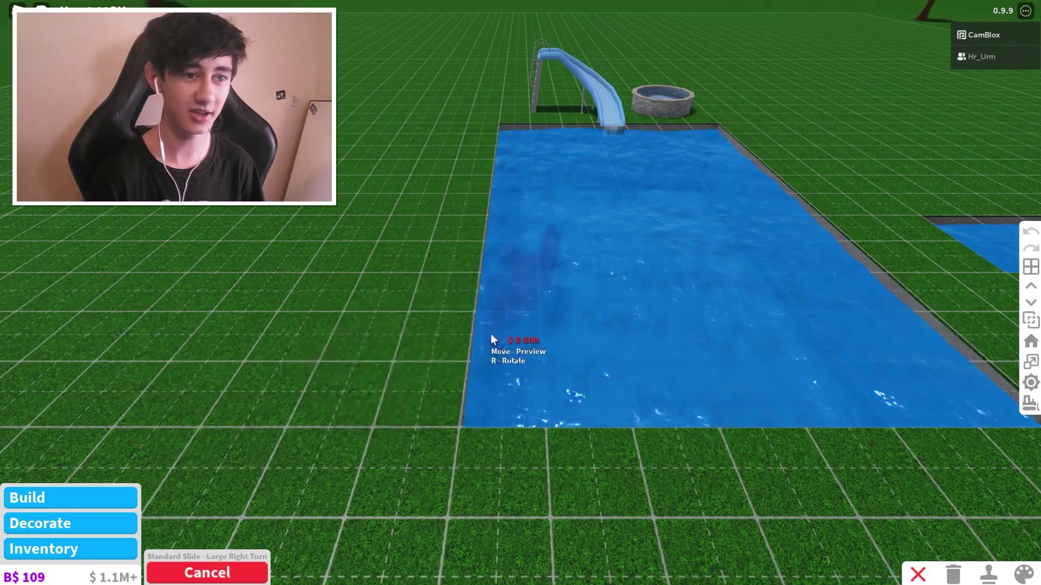
key(e)
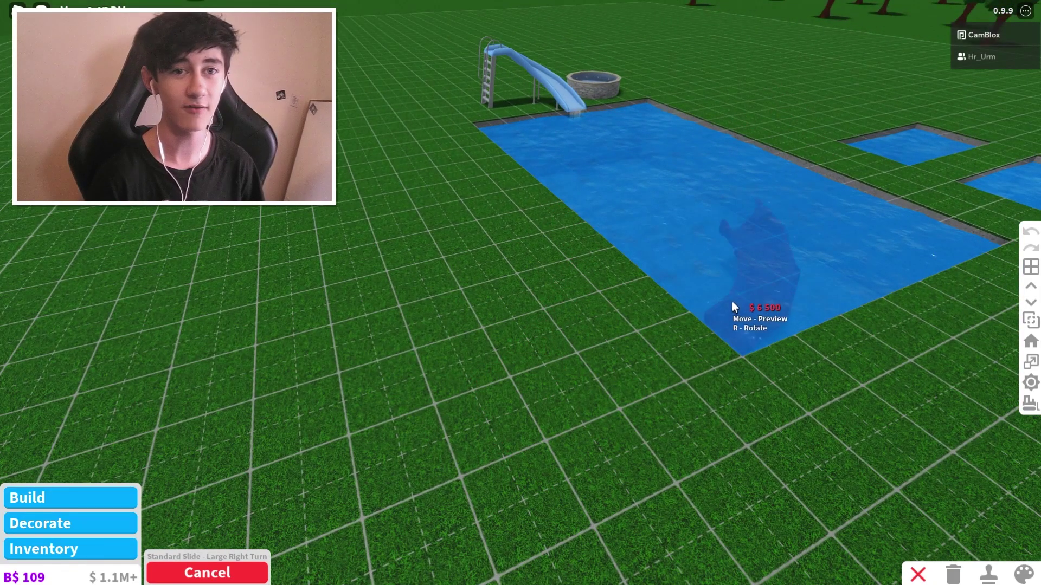
Draw a box of grey walls beside the pool.
key(q)
key(Escape)
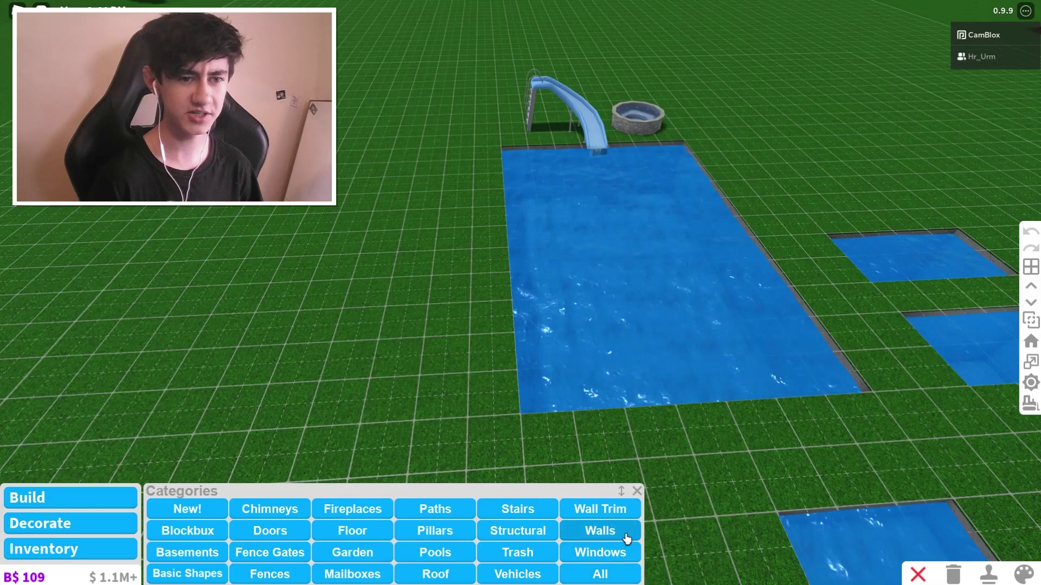
click(600, 530)
key(a)
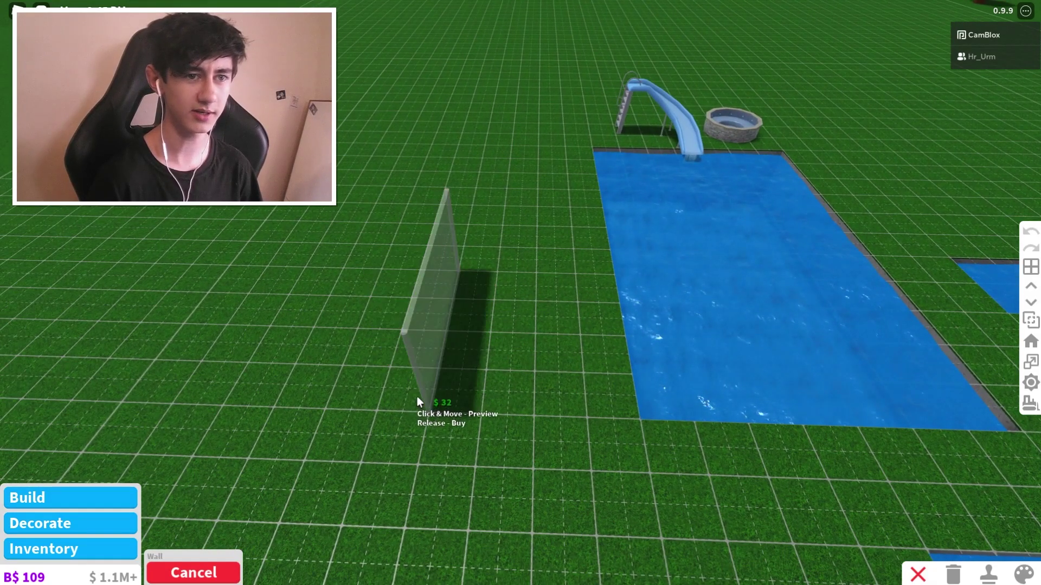
mouse_move(417, 396)
mouse_down()
mouse_move(572, 422)
mouse_move(584, 317)
mouse_move(457, 340)
mouse_up()
scroll(571, 423, up, 2)
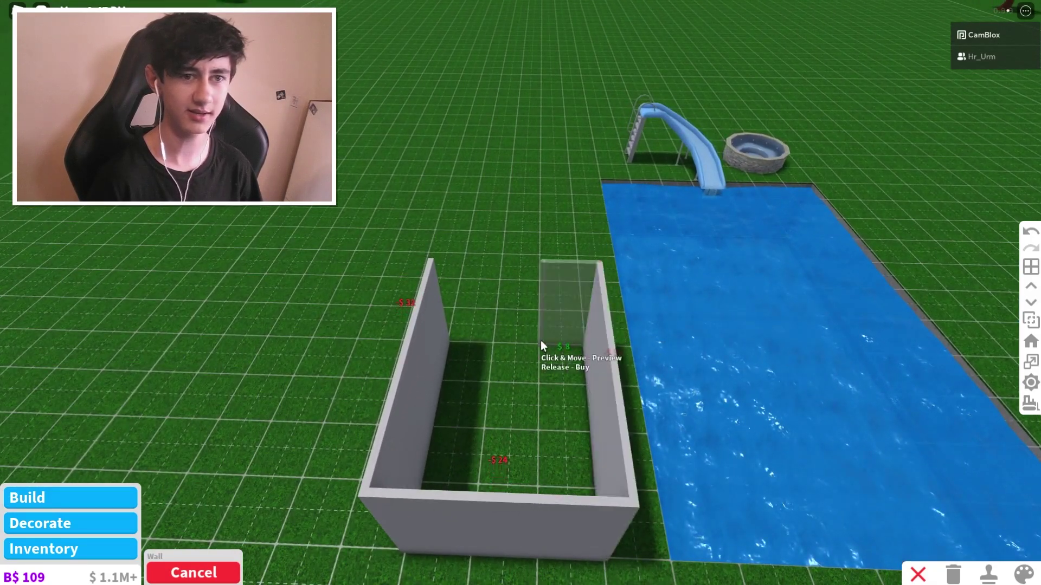
key(q)
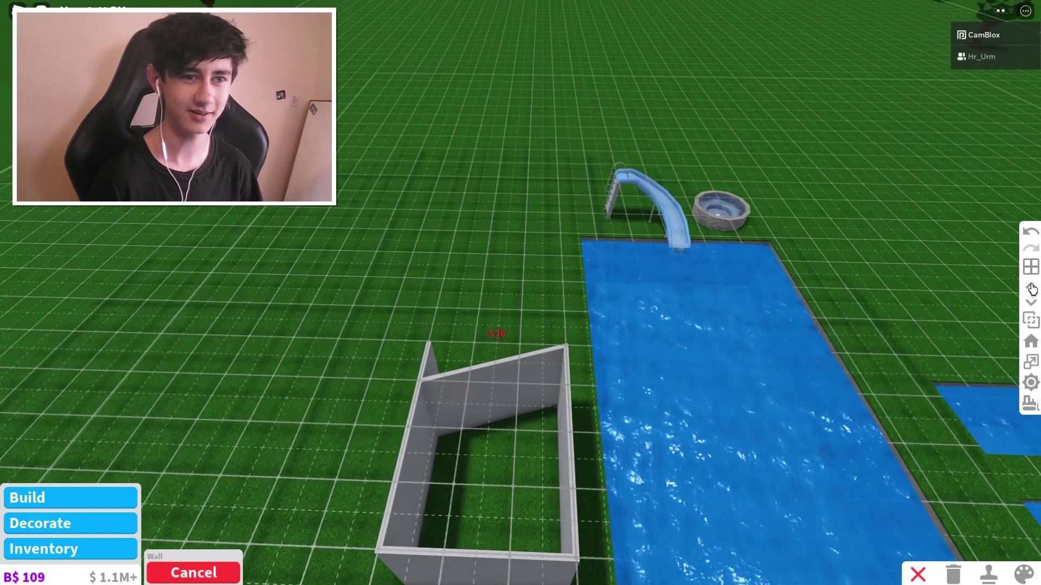
scroll(1031, 290, down, 3)
Add a floor on the walled box and browse the stairs and ladders catalogue.
click(34, 496)
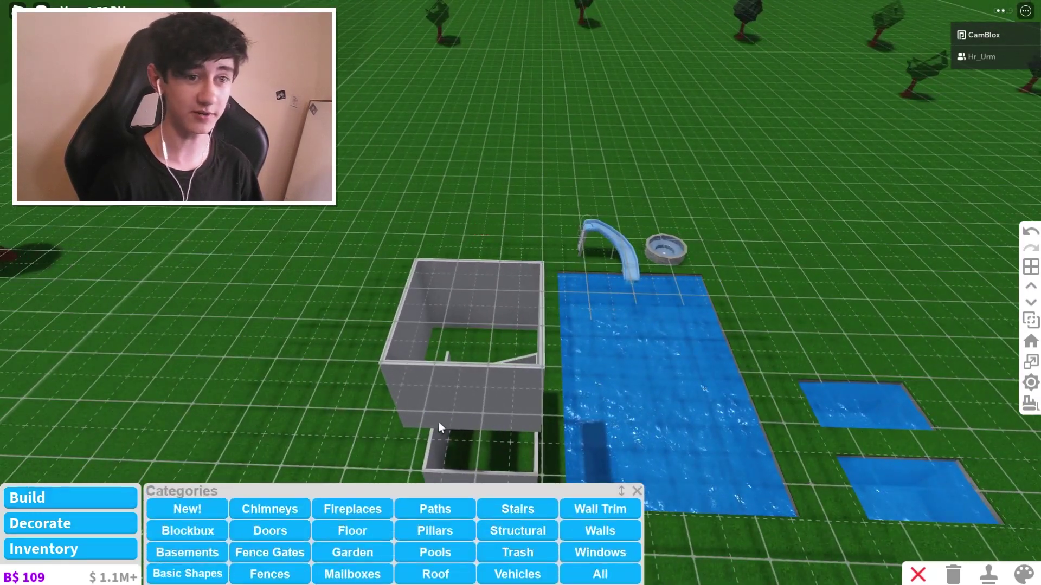
scroll(438, 422, up, 2)
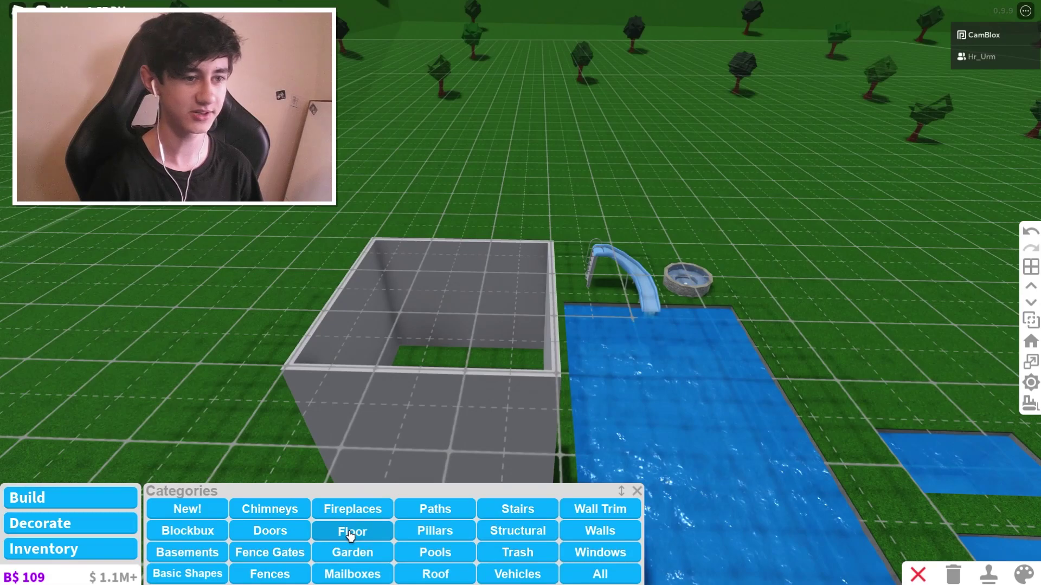
click(352, 533)
click(393, 337)
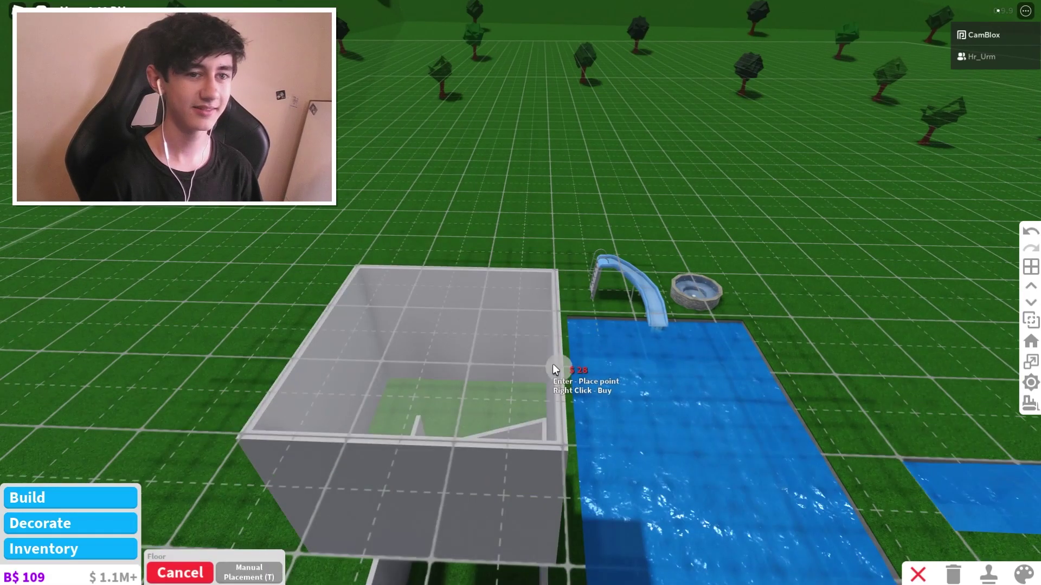
scroll(552, 364, down, 3)
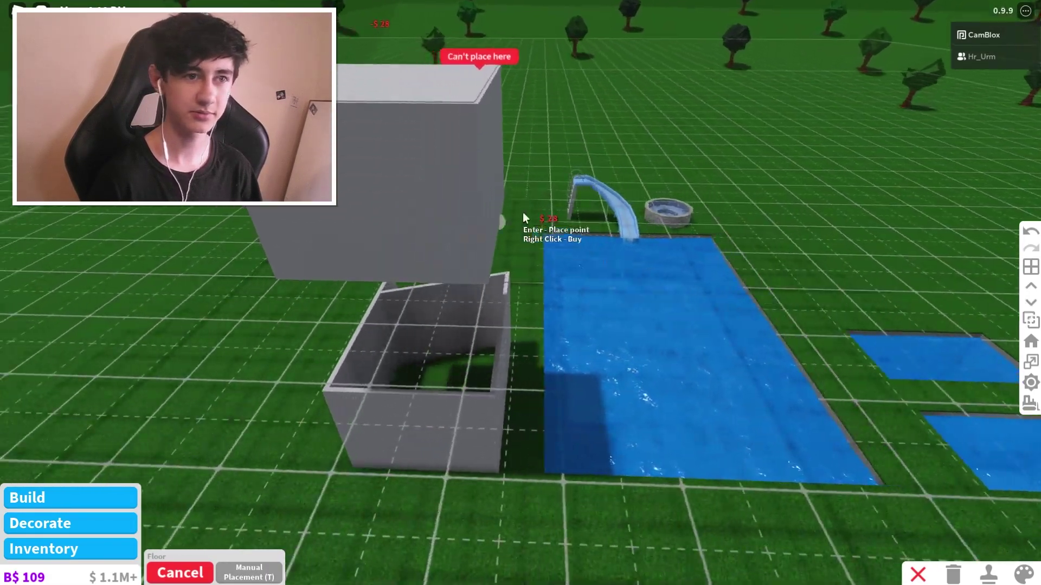
scroll(169, 371, up, 3)
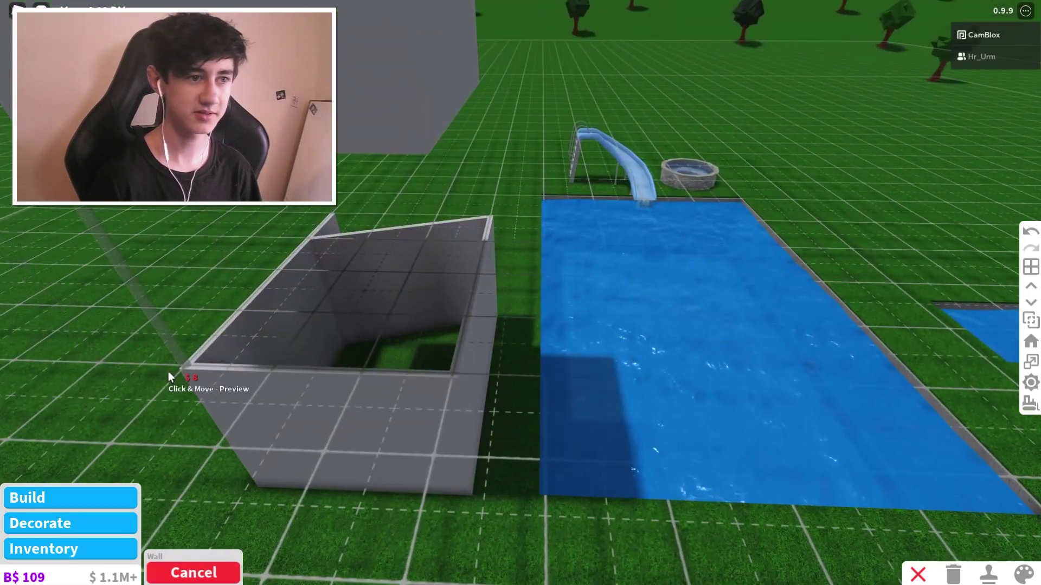
scroll(447, 379, up, 2)
drag(447, 378, 341, 412)
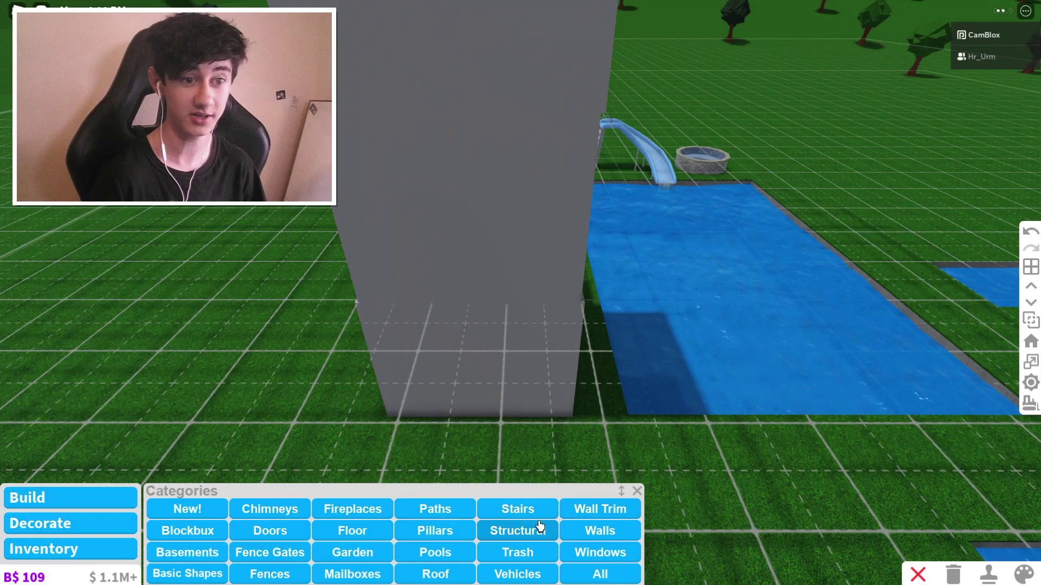
click(512, 514)
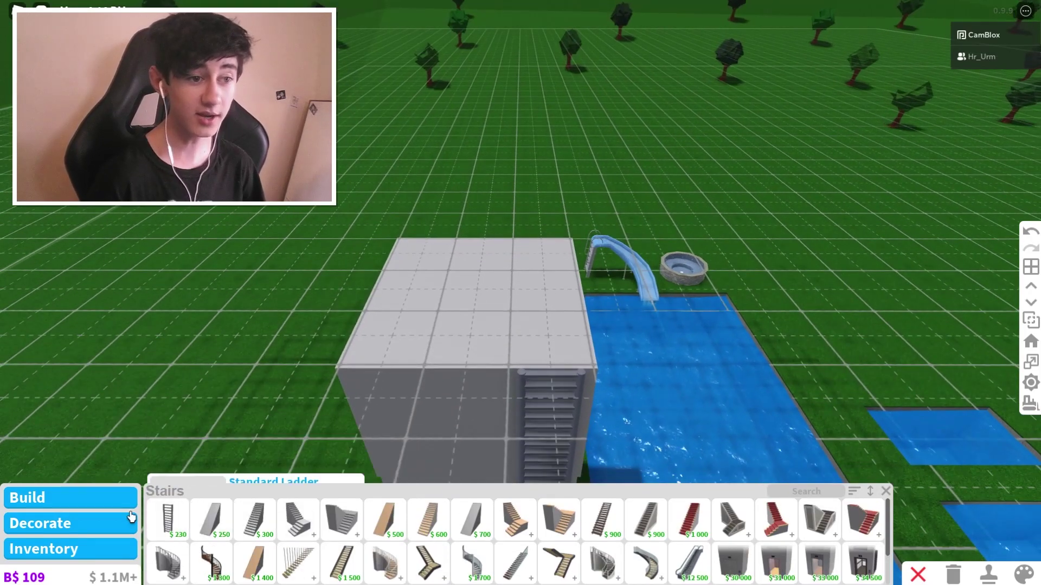
click(129, 525)
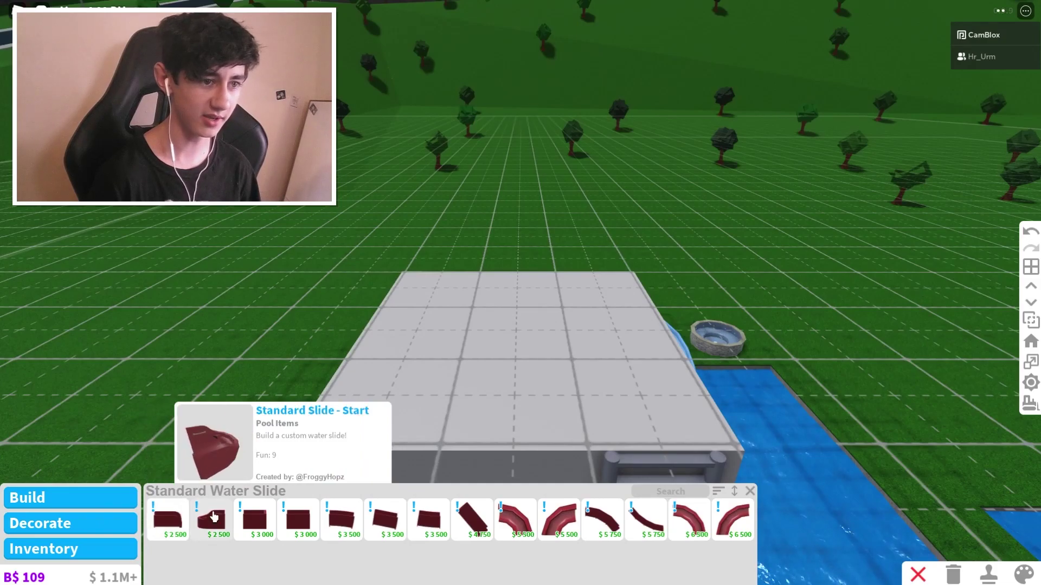
Place the Standard Slide start piece on the platform top, also trying the end piece.
click(214, 517)
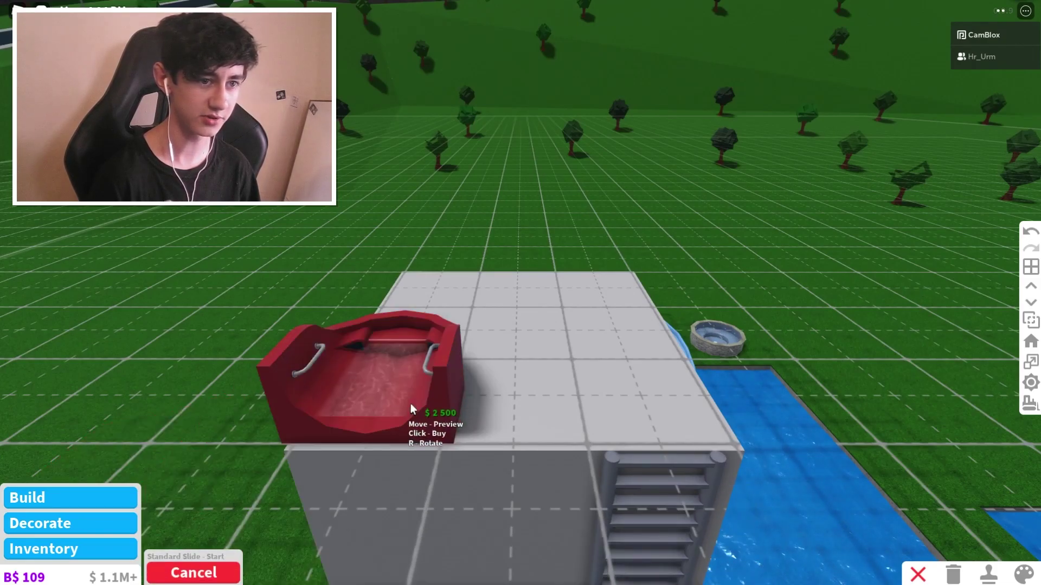
click(453, 365)
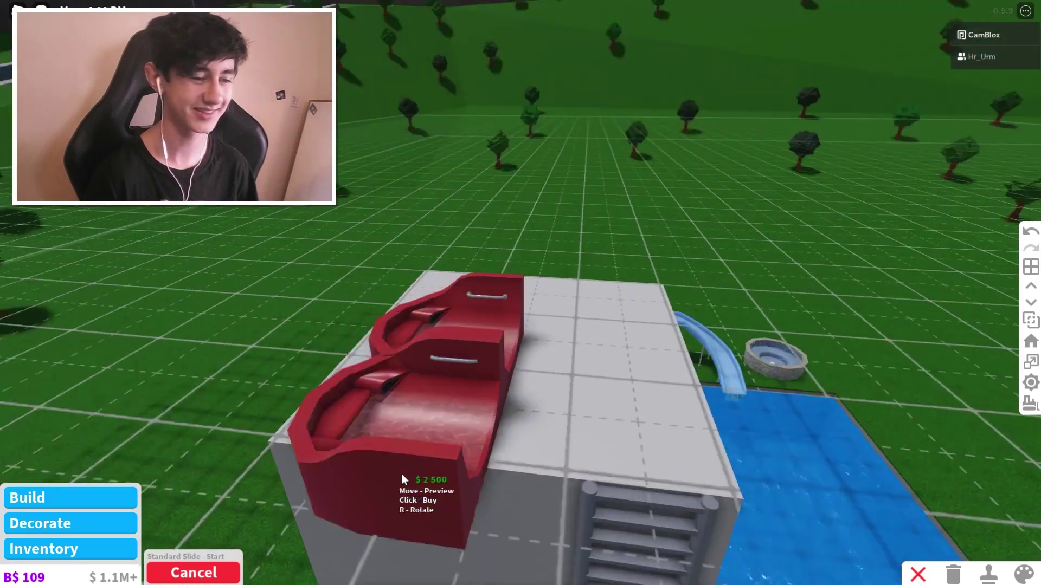
click(194, 572)
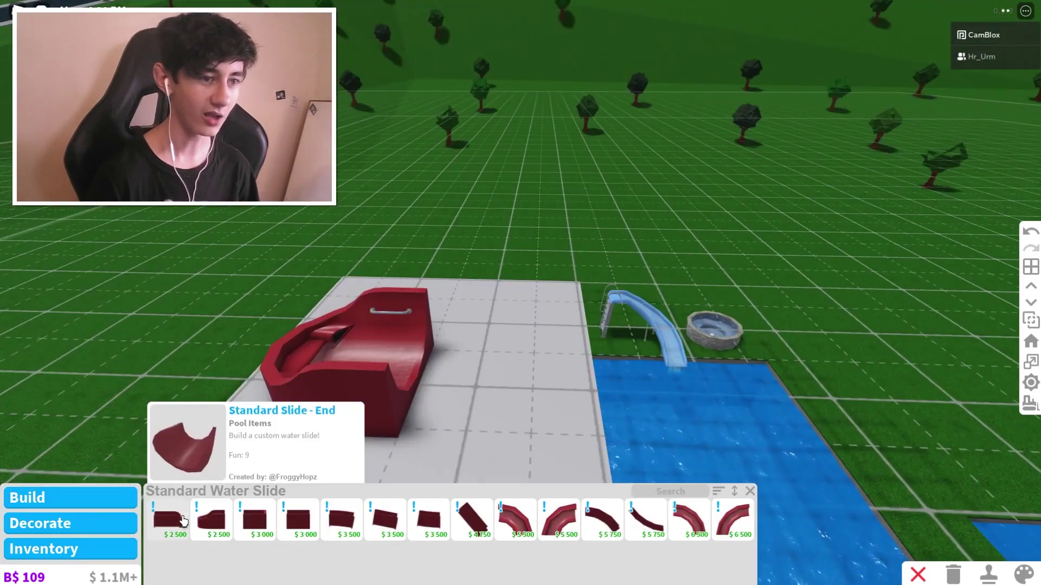
click(179, 517)
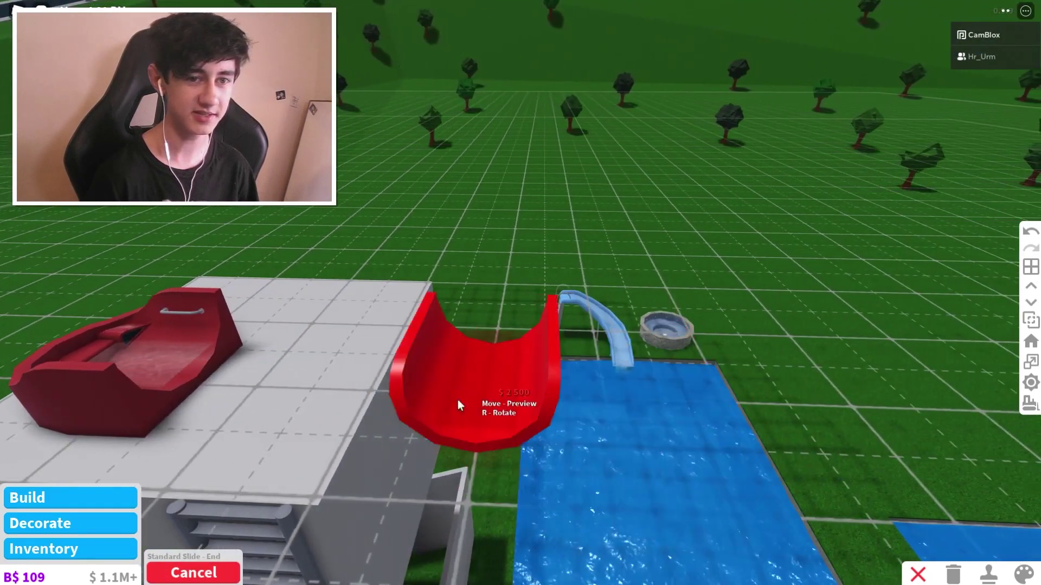
scroll(206, 544, down, 3)
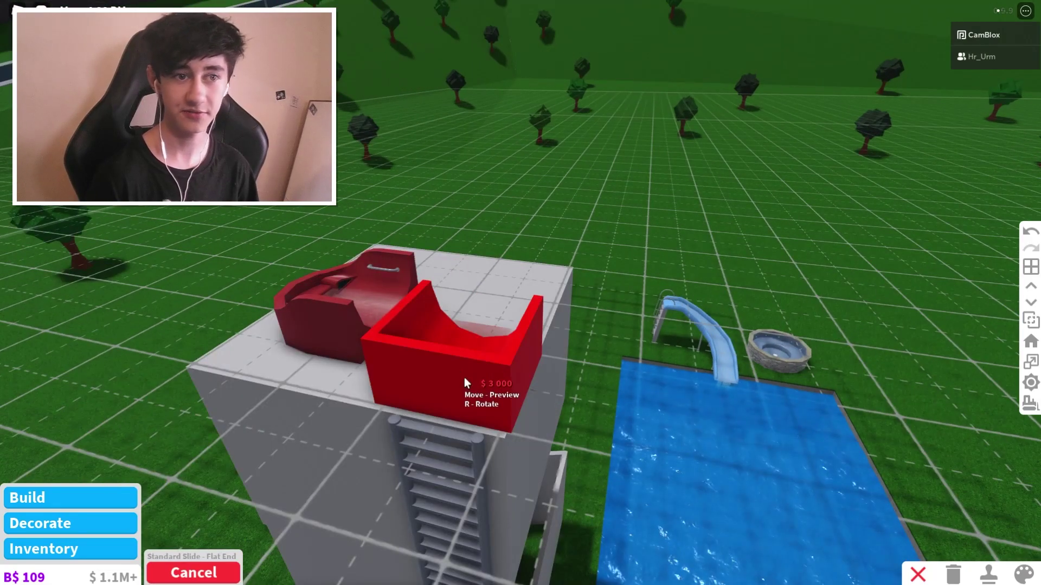
Add a Flat Straight slide piece on the platform.
key(Left)
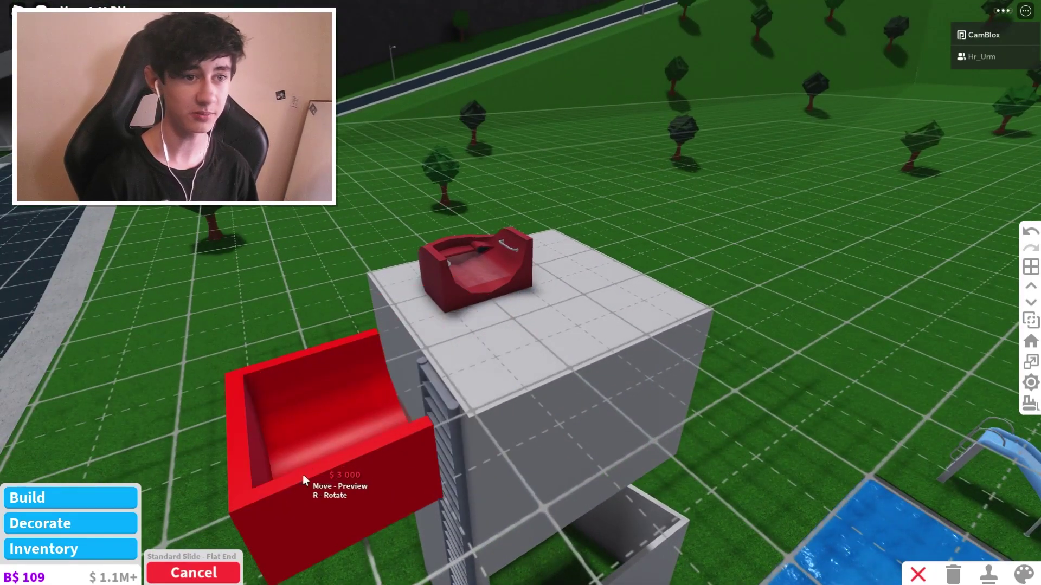
click(194, 573)
click(298, 523)
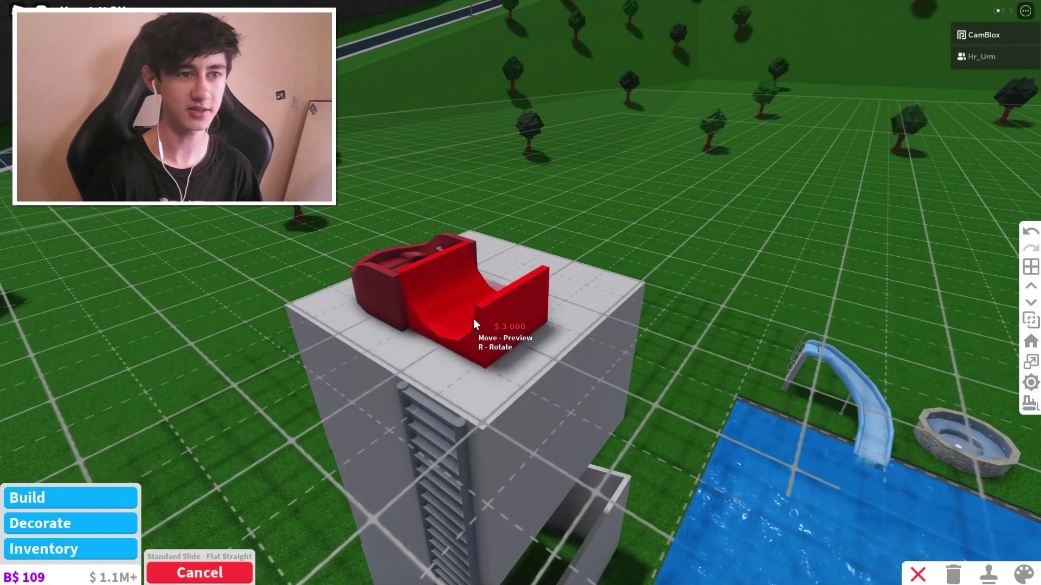
click(484, 332)
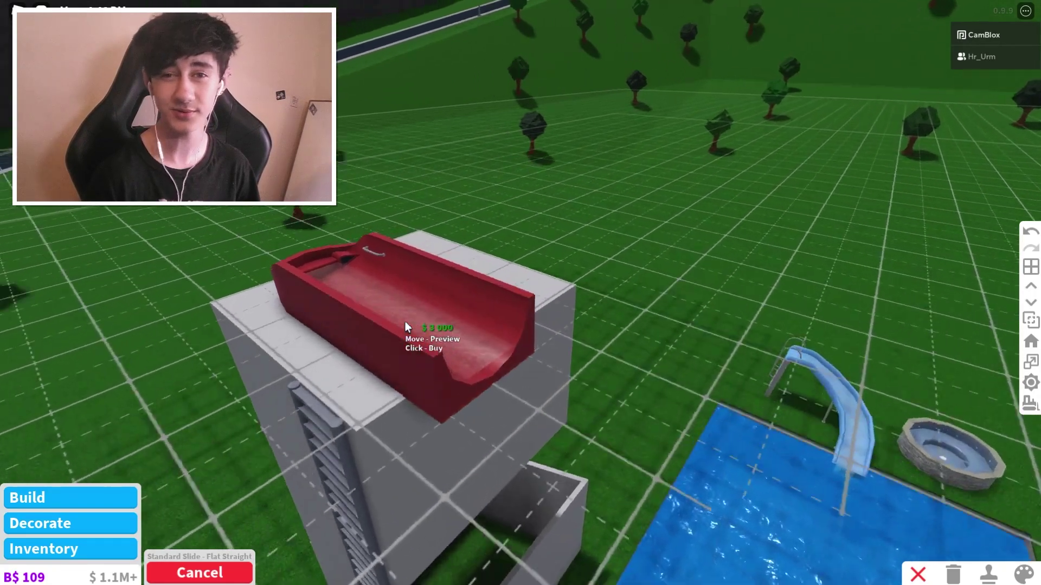
scroll(404, 321, up, 2)
scroll(523, 388, up, 2)
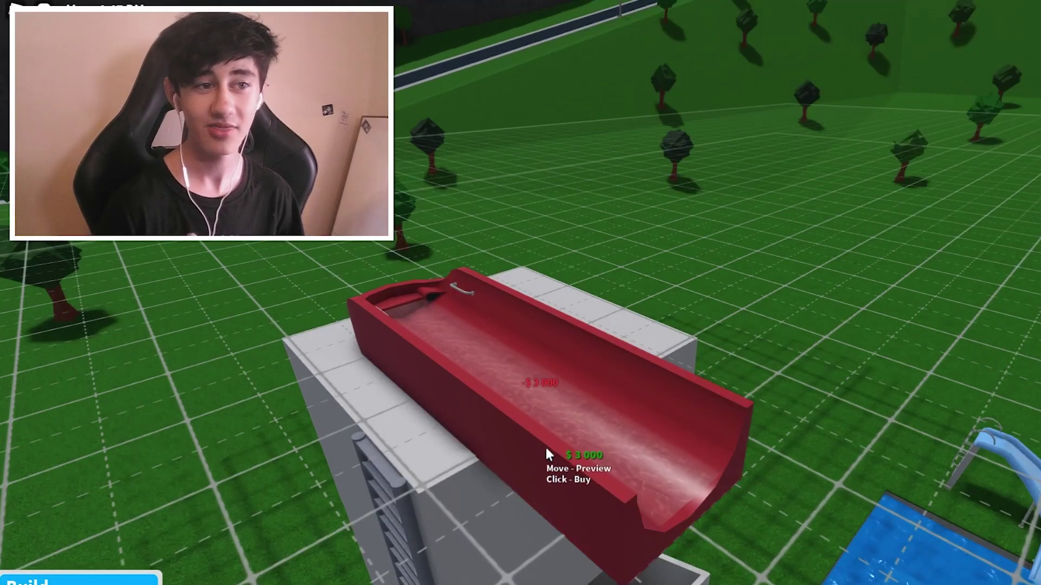
scroll(545, 445, down, 2)
key(Escape)
Attach a Gentle Straight slide piece off the platform edge.
click(384, 520)
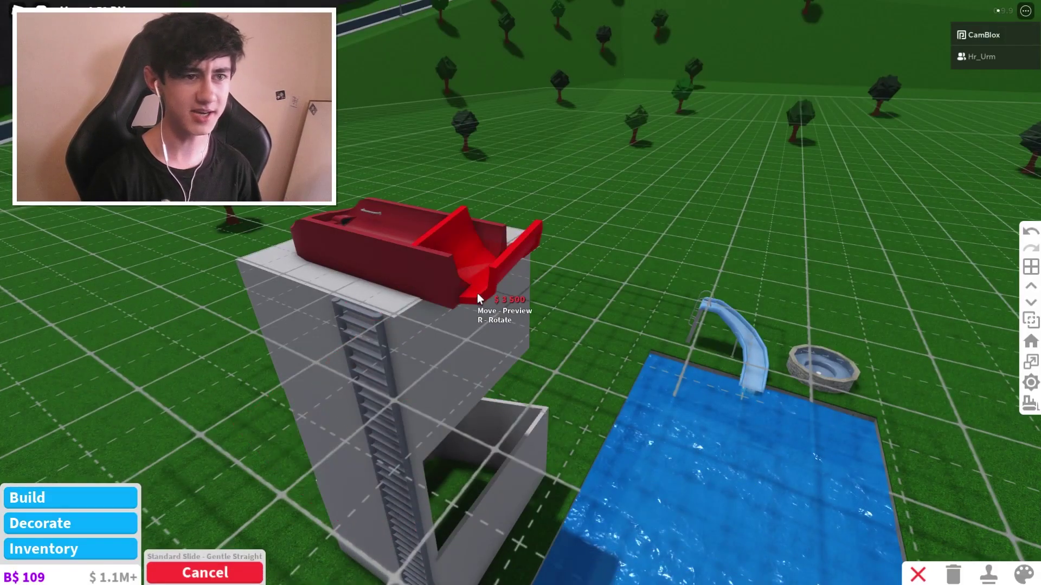
scroll(460, 289, down, 3)
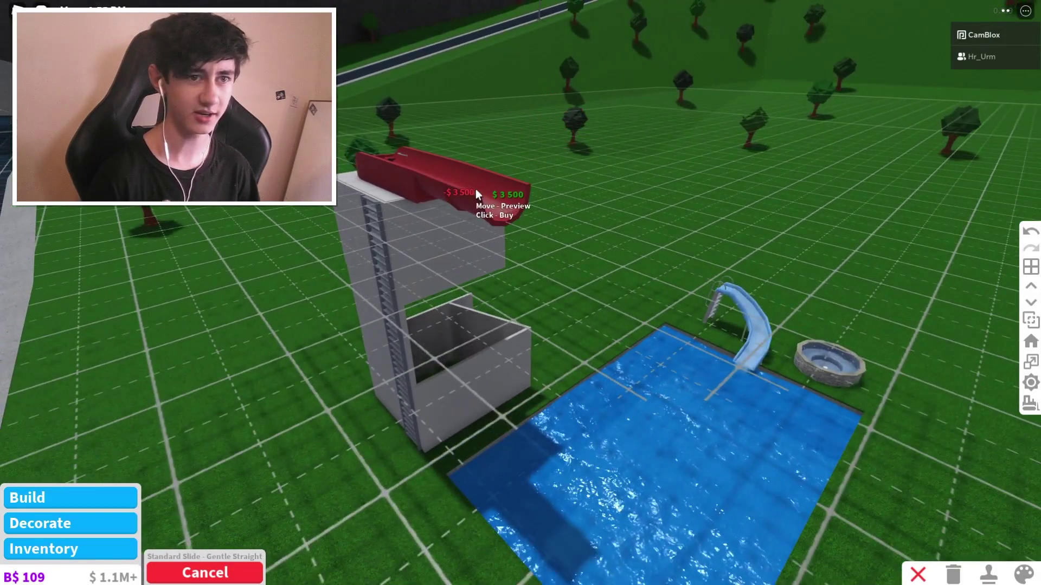
key(a)
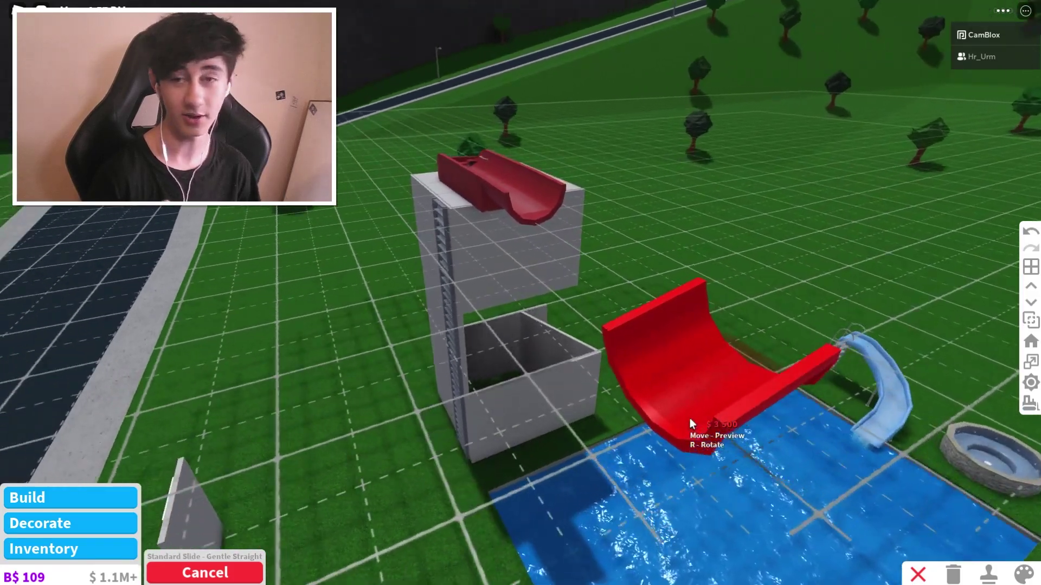
drag(690, 418, 666, 347)
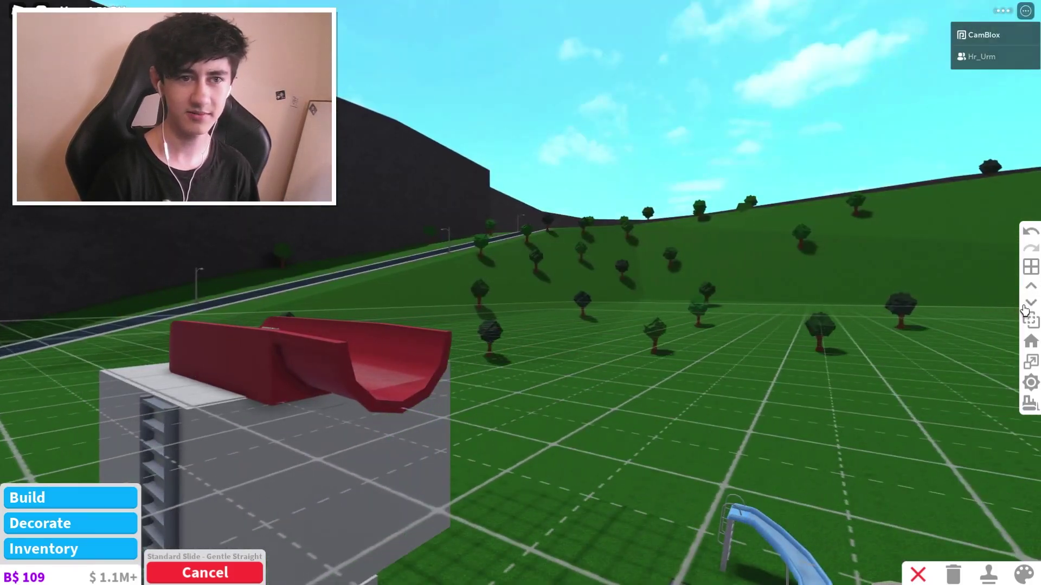
scroll(666, 346, down, 2)
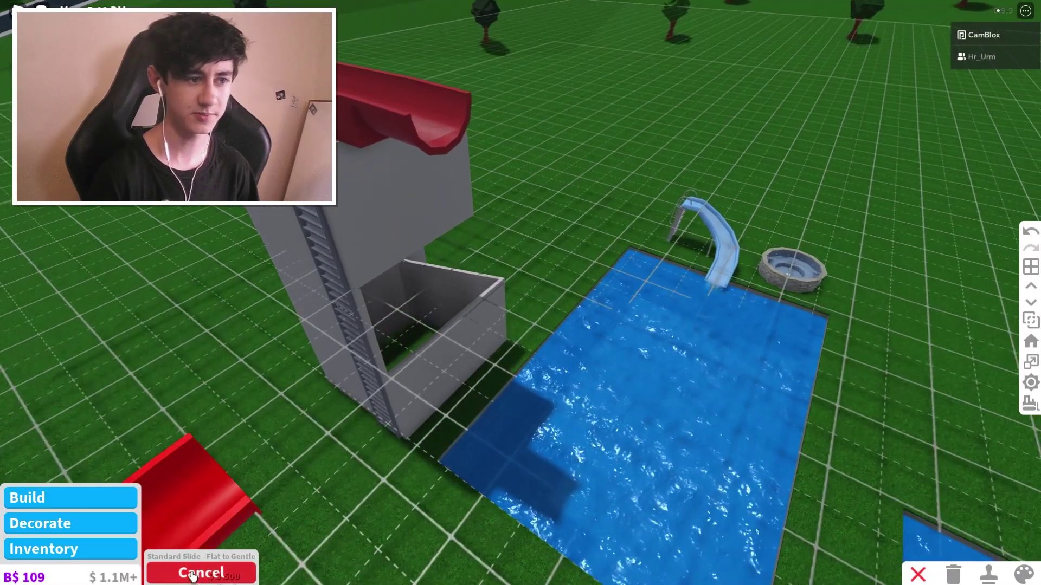
click(192, 574)
click(406, 514)
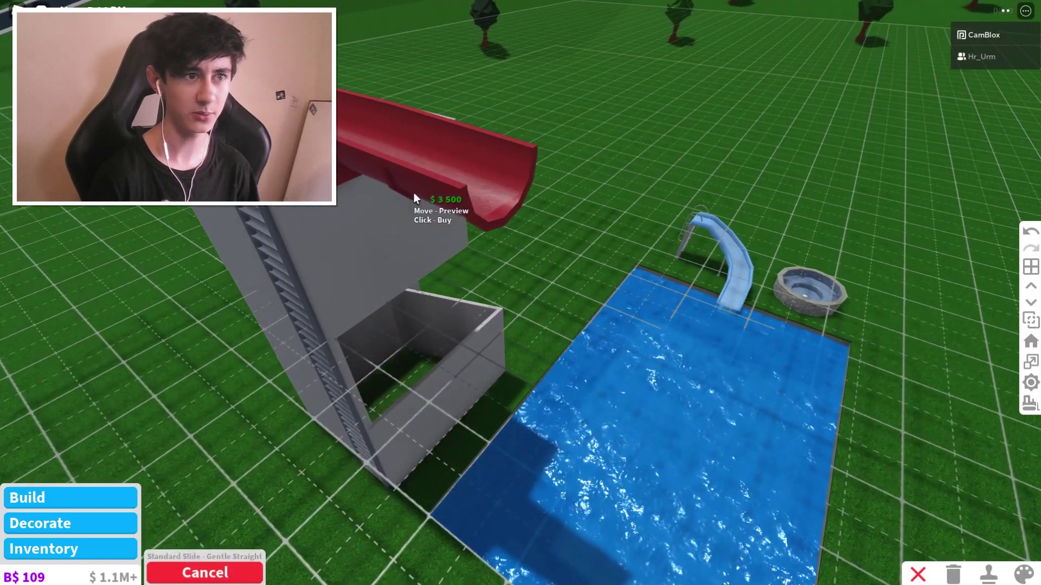
scroll(689, 351, up, 3)
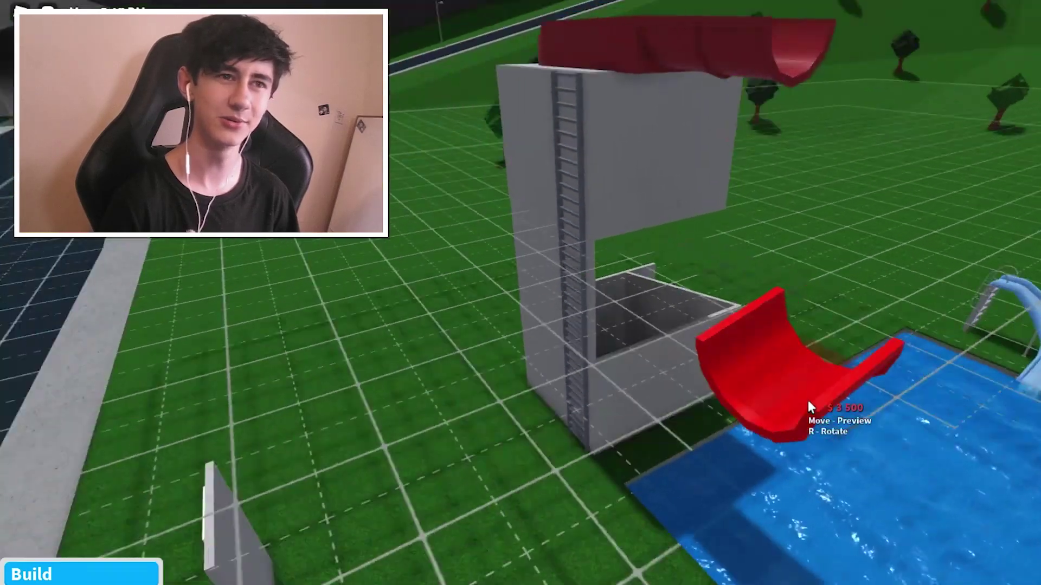
Add Gentle to Flat and Flat to Gentle pieces, then select Small Right Turn.
click(192, 575)
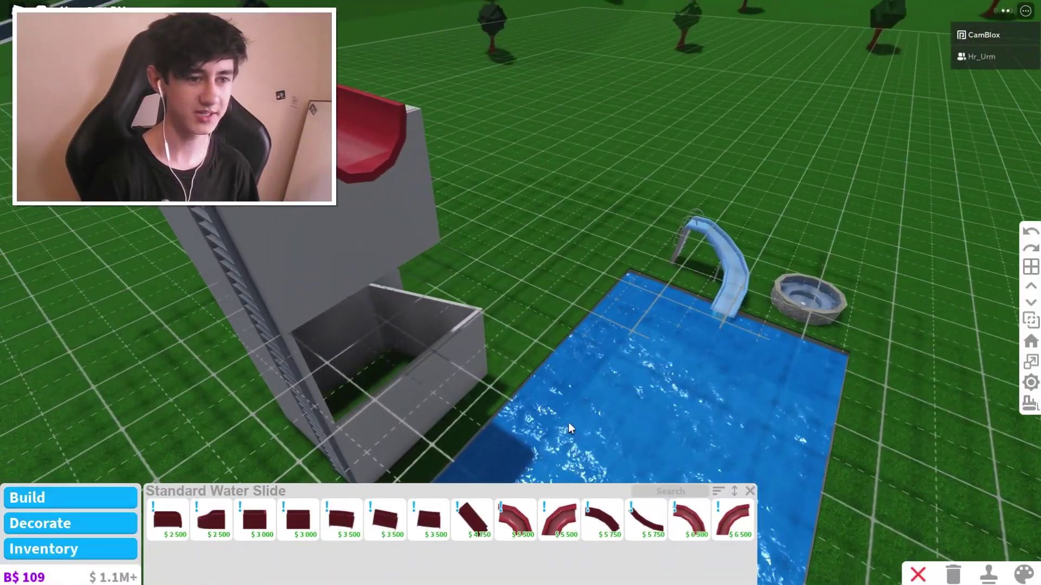
click(440, 515)
scroll(378, 168, up, 2)
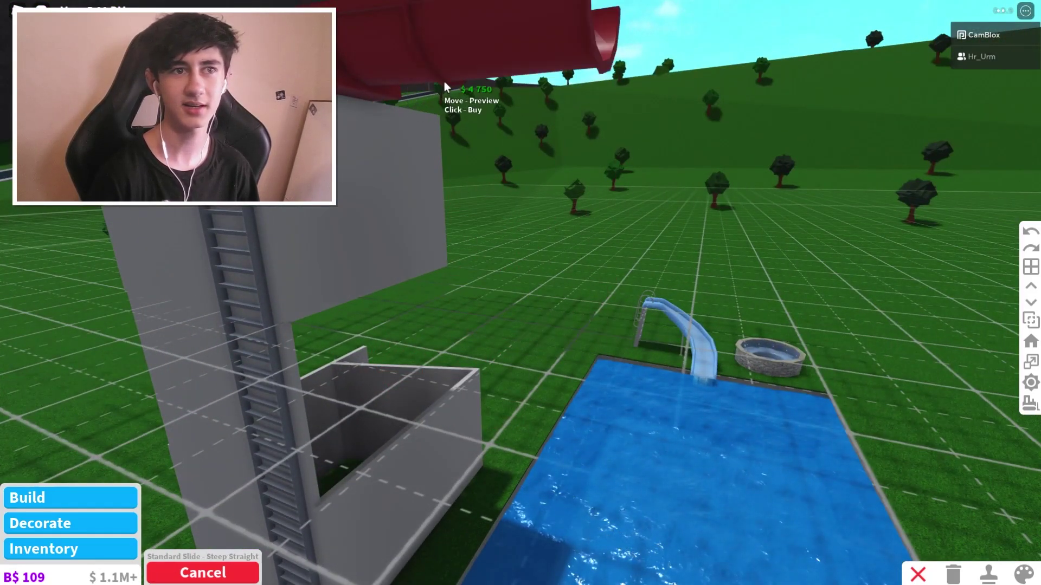
click(444, 81)
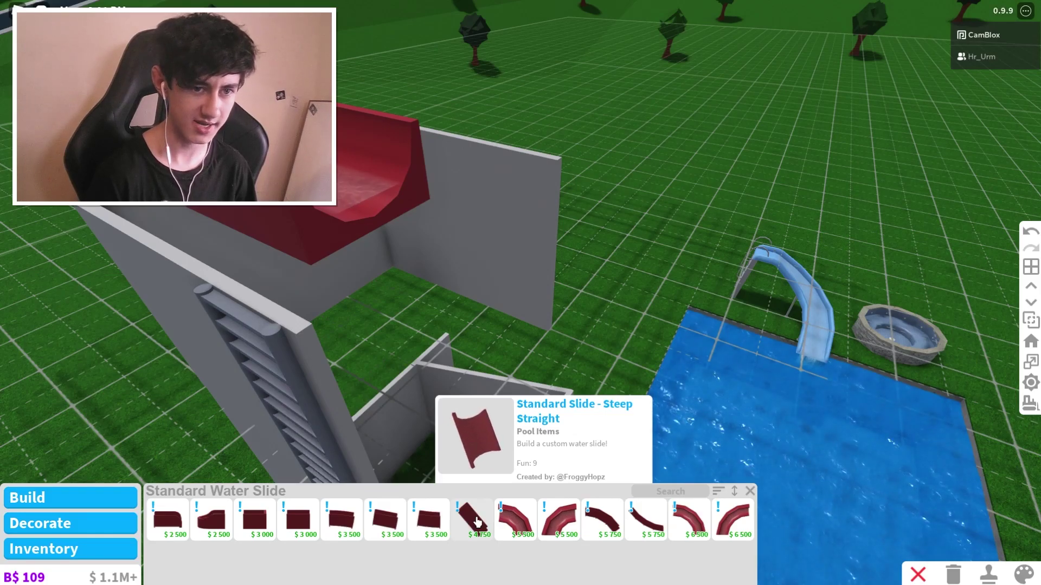
click(342, 520)
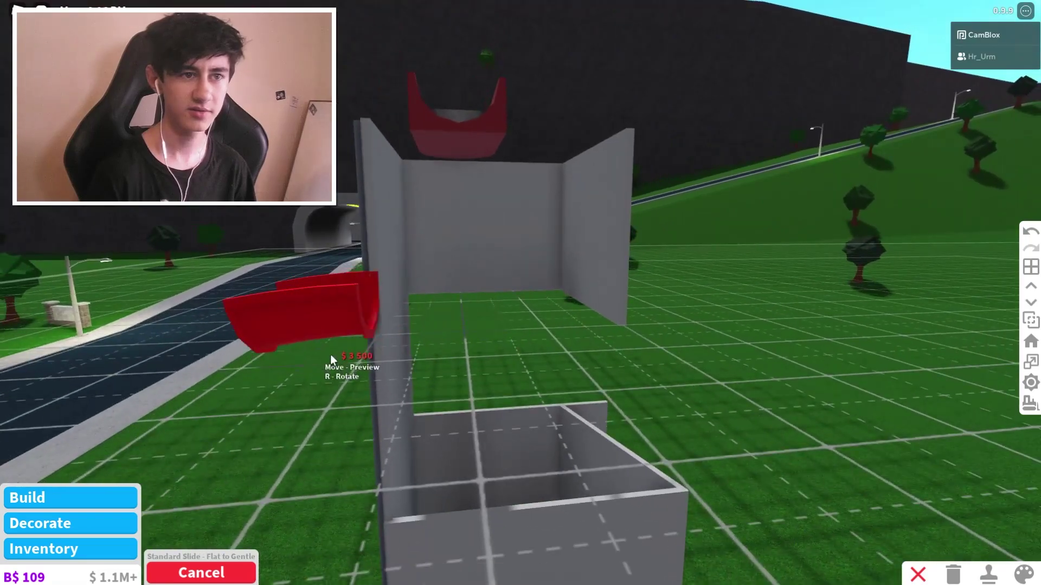
click(475, 122)
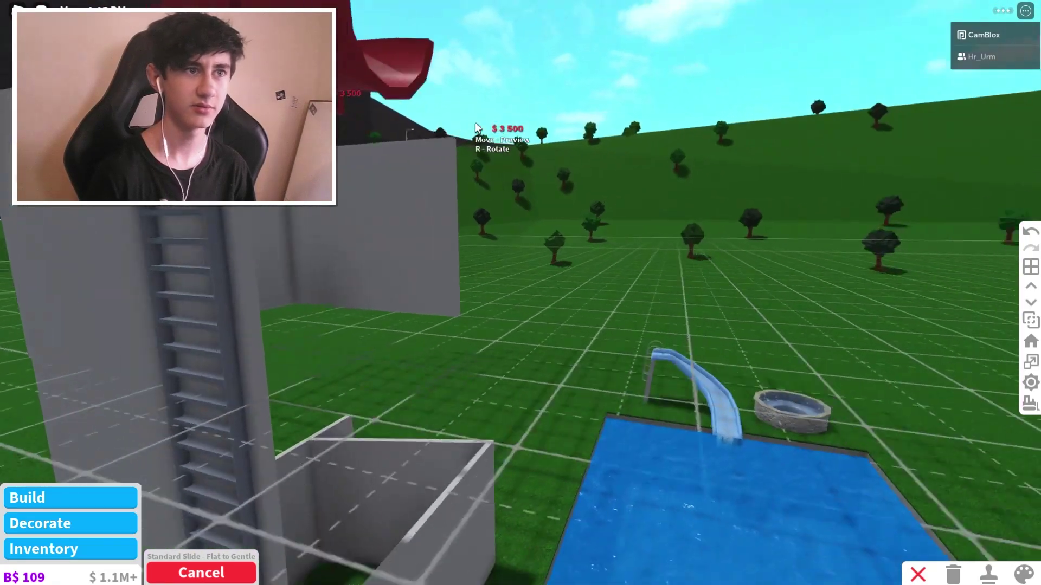
click(639, 155)
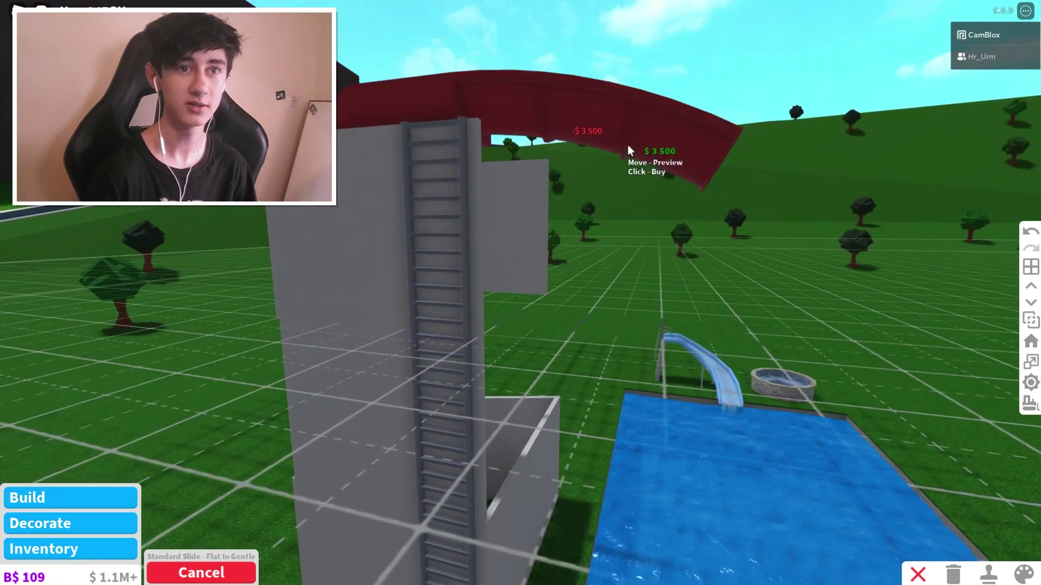
click(547, 518)
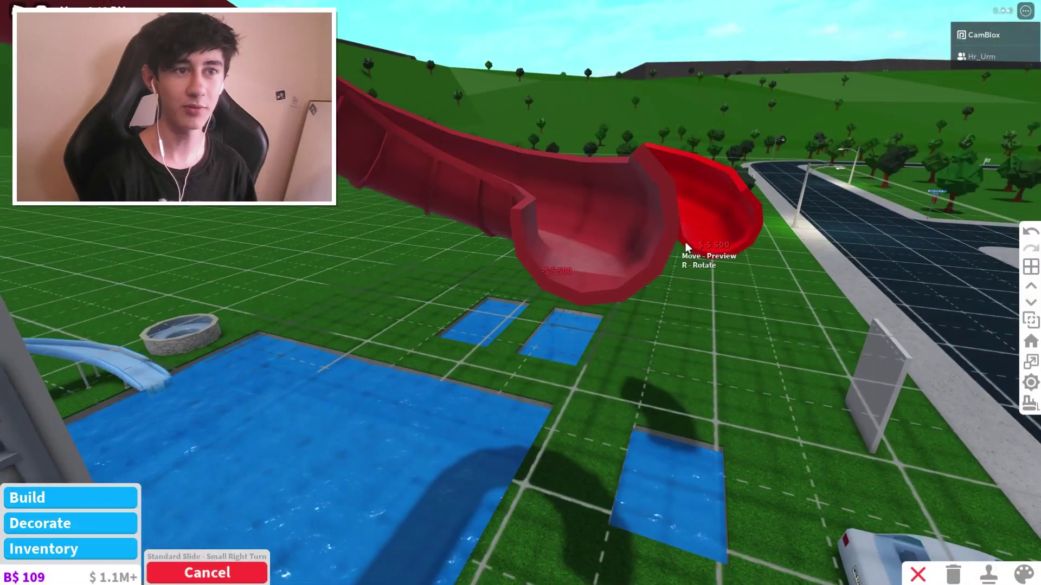
Place two right-turn pieces to curve the slide into a spiral.
click(569, 262)
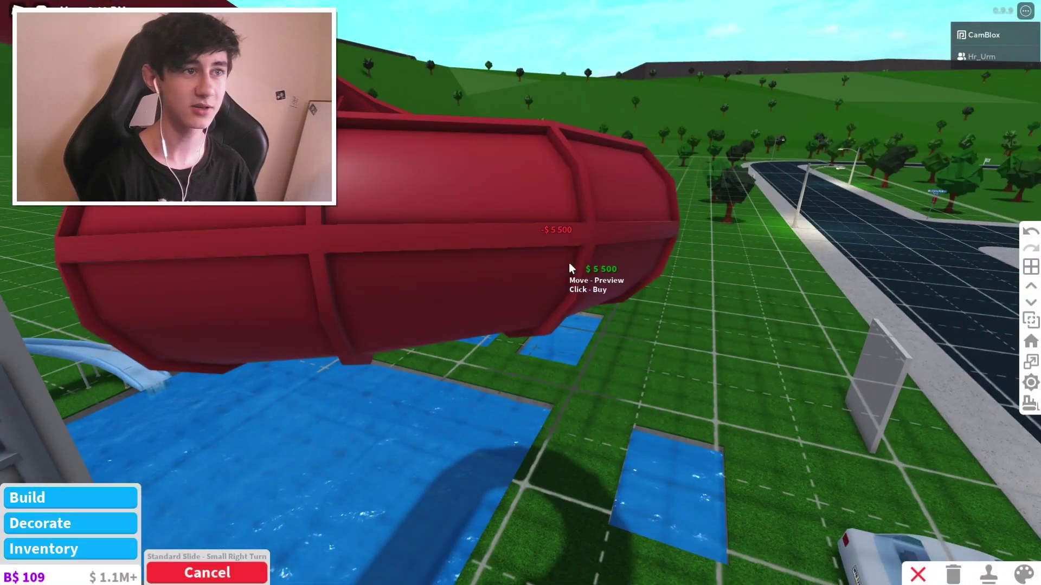
key(Right)
key(Right)
key(Right)
key(Right)
key(Right)
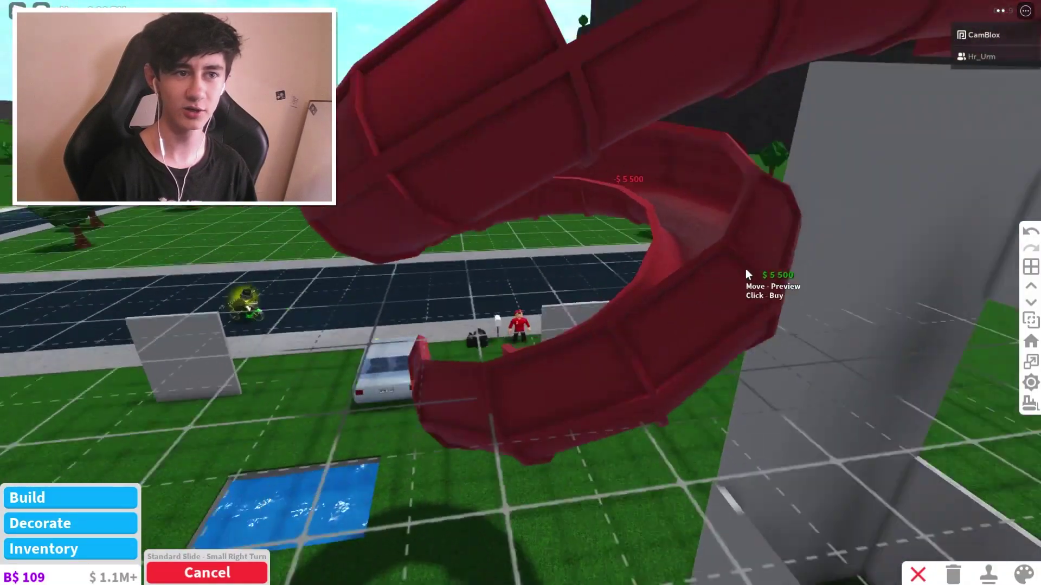
scroll(631, 328, down, 3)
scroll(630, 227, up, 5)
scroll(630, 221, down, 5)
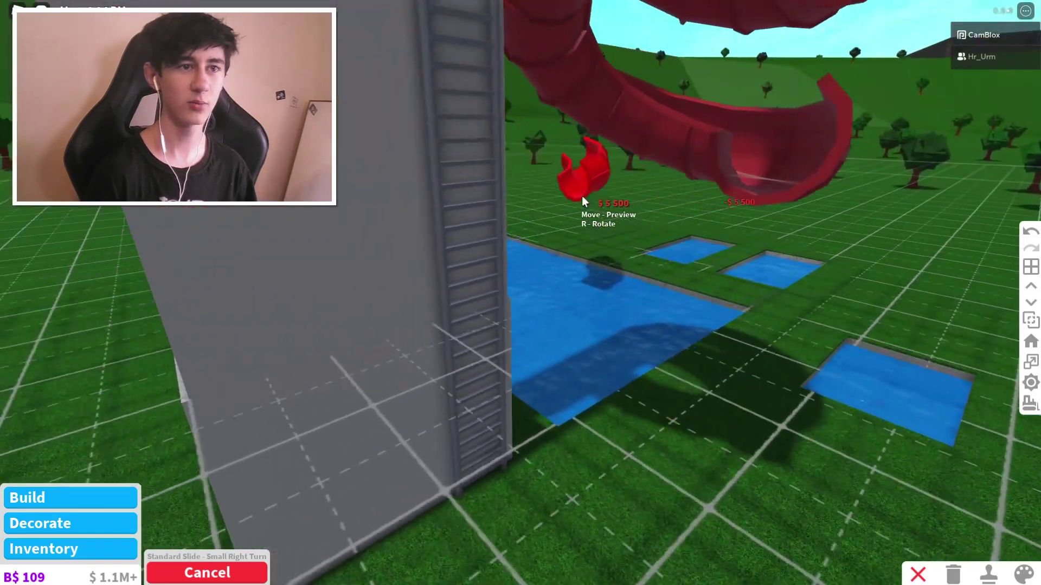
click(581, 255)
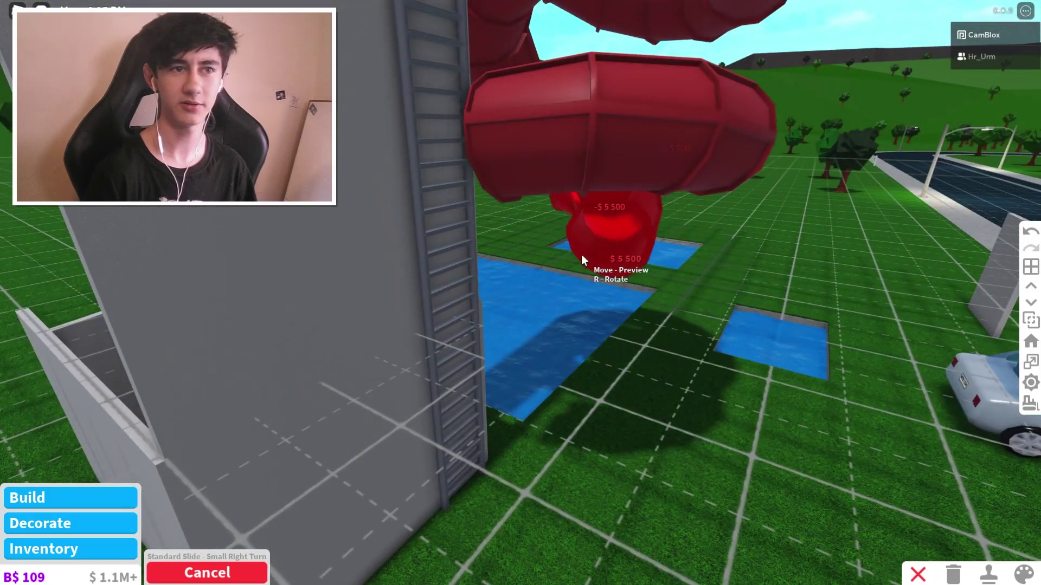
key(Left)
key(Left)
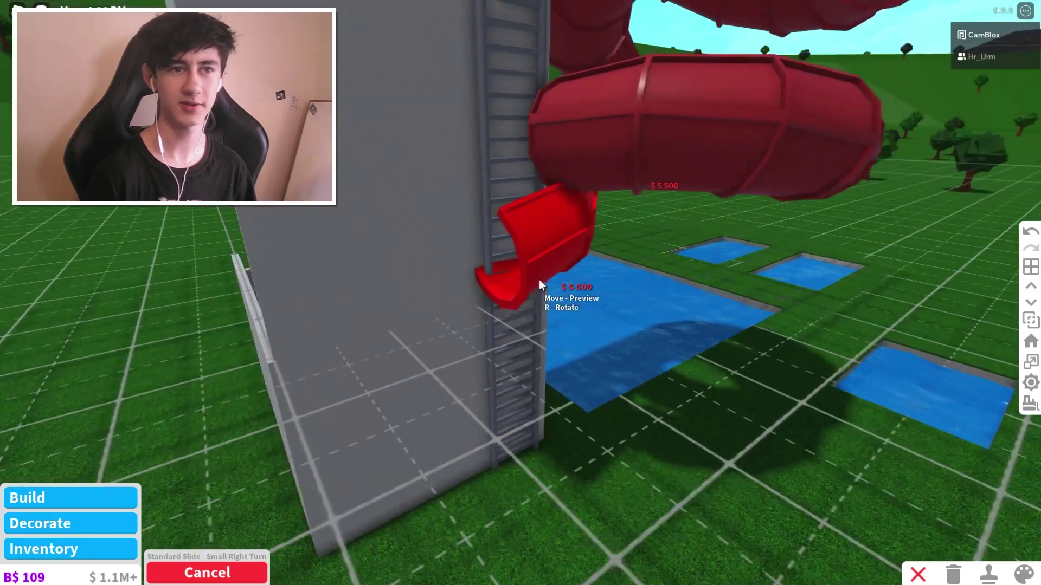
key(Escape)
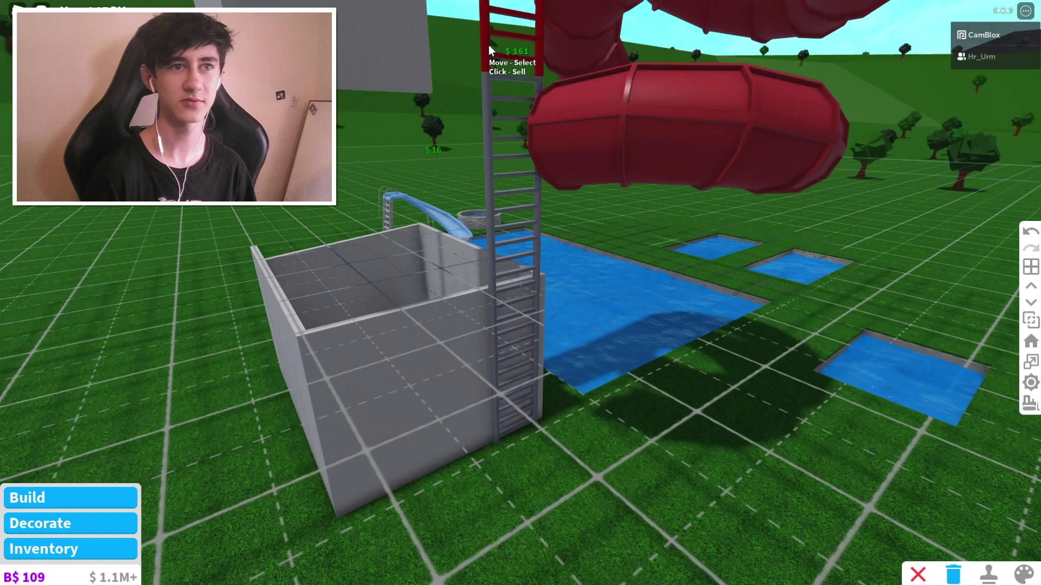
Sell the tall tower ladder and preview the Small Left Turn piece.
click(525, 169)
key(Left)
key(Left)
key(Left)
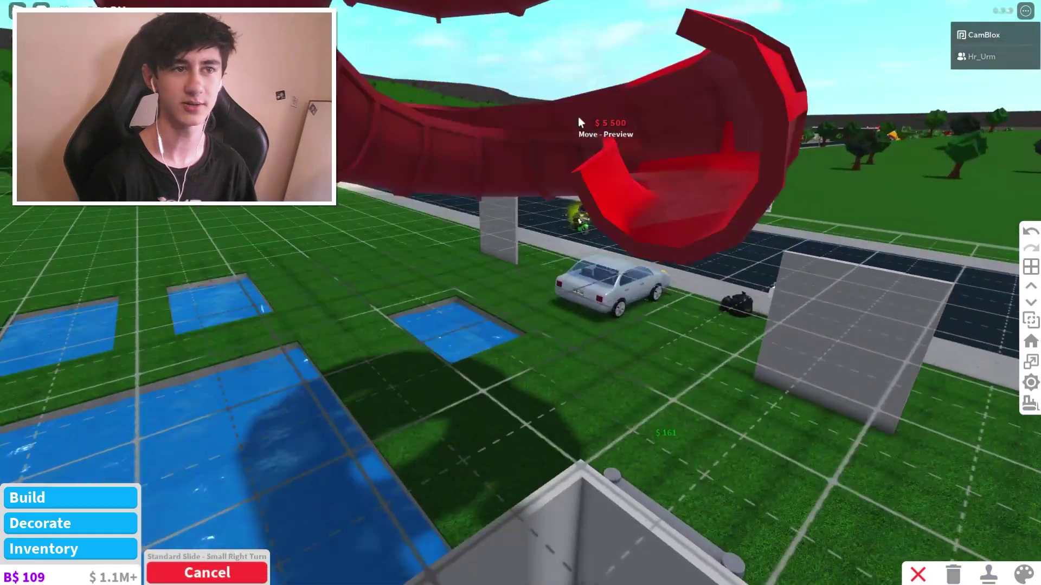
click(570, 520)
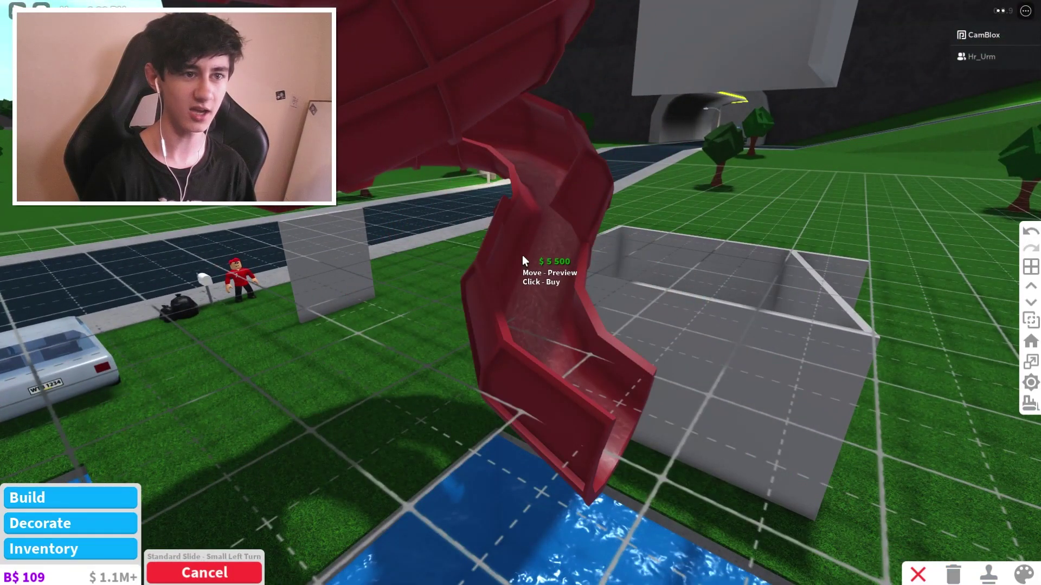
key(Left)
key(Left)
key(Left)
key(Left)
key(Left)
key(Left)
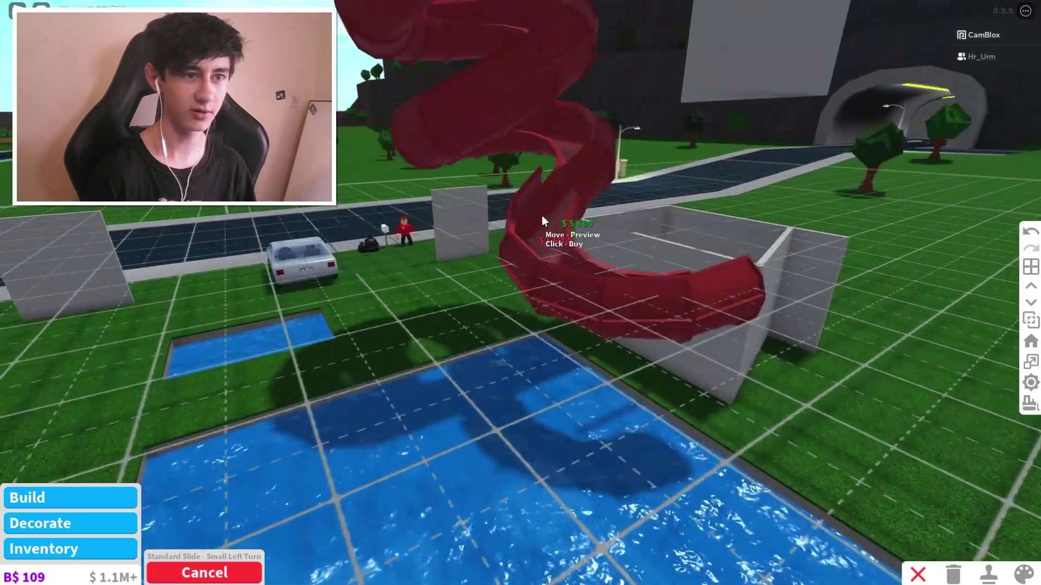
scroll(521, 227, up, 3)
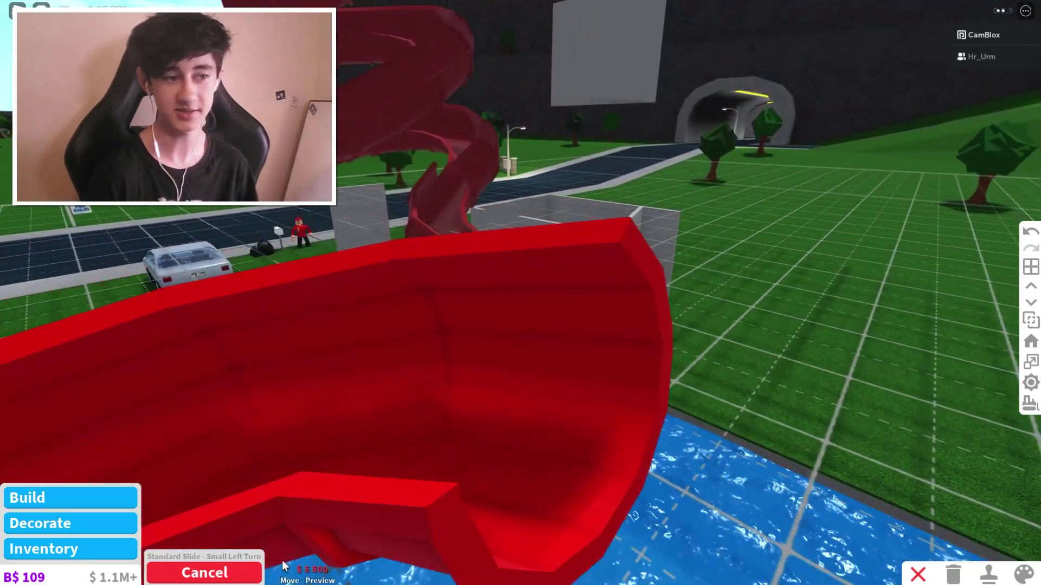
Preview the Steep Straight slide piece, then cancel it.
click(205, 573)
scroll(494, 317, down, 3)
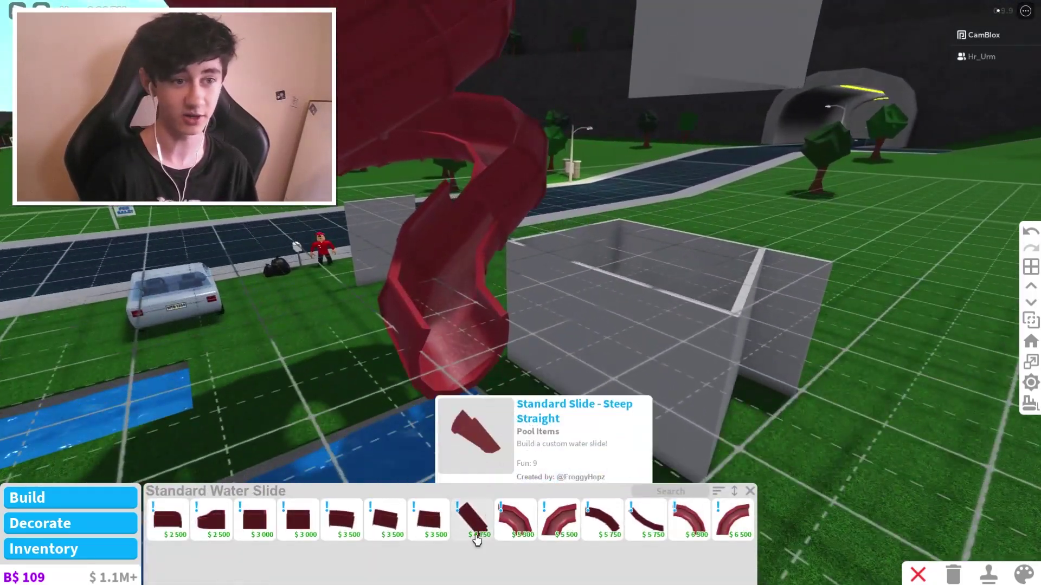
click(477, 537)
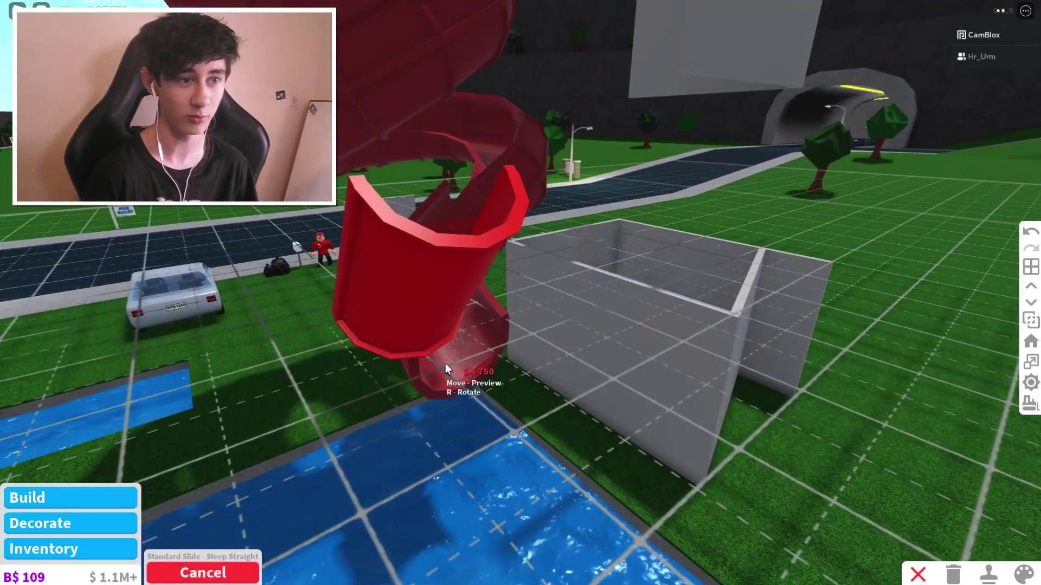
scroll(440, 196, up, 3)
key(Left)
key(Left)
key(Left)
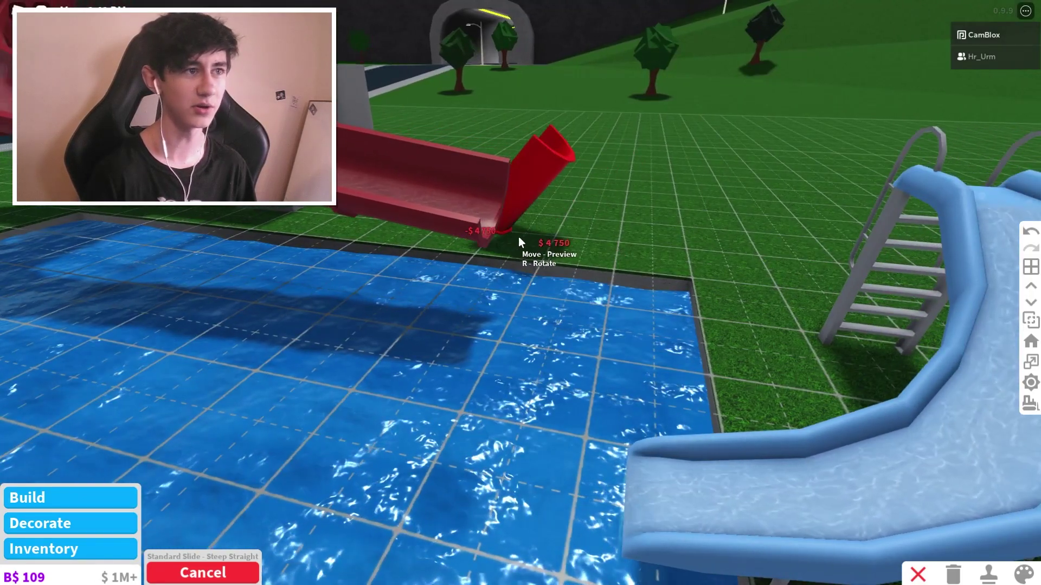
scroll(531, 166, down, 3)
key(Escape)
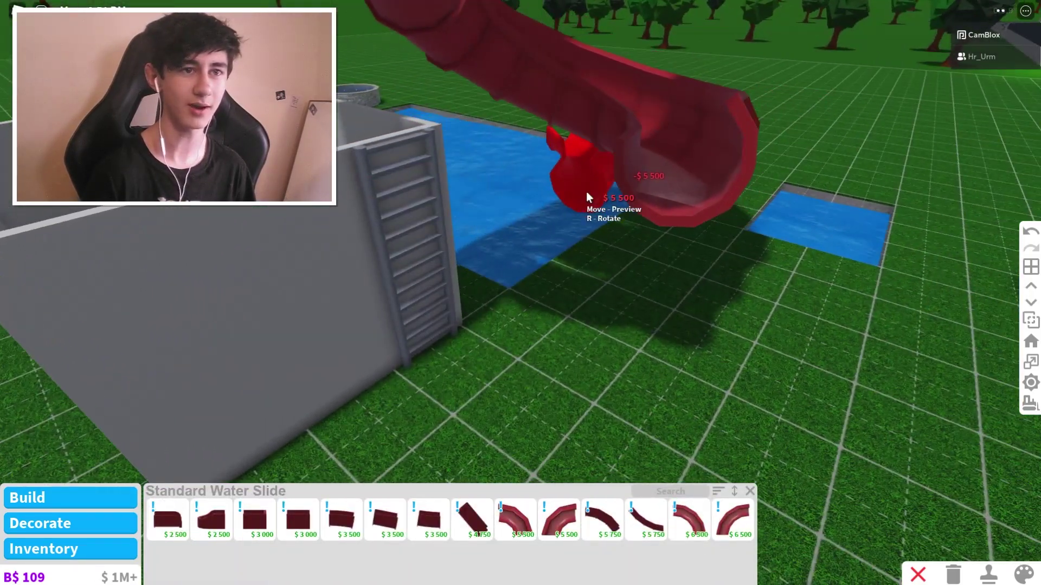
Sell an unwanted piece from the lot, then undo and copy a slide piece.
key(x)
click(367, 263)
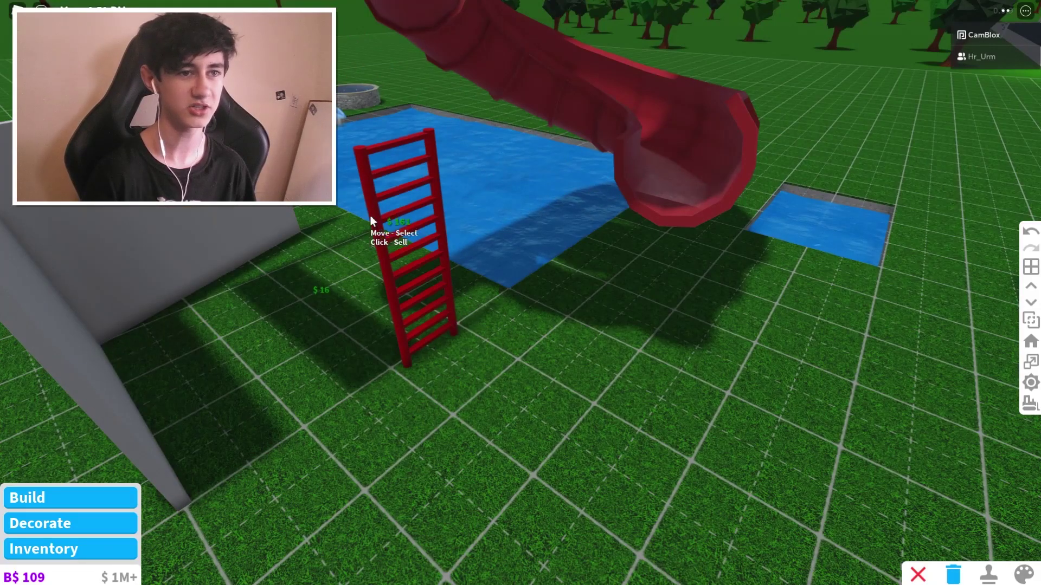
click(350, 207)
key(ctrl+z)
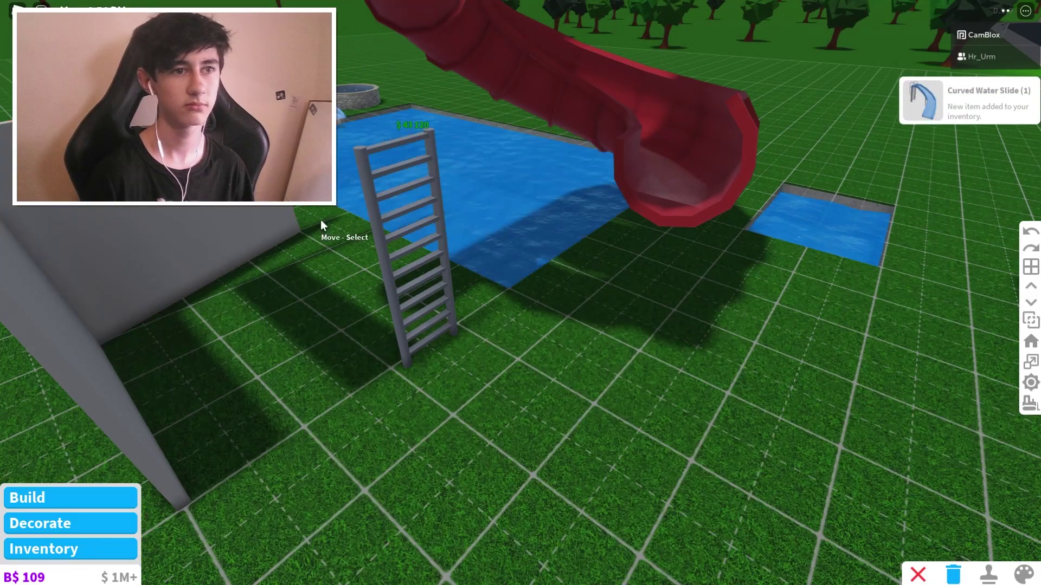
key(c)
click(766, 187)
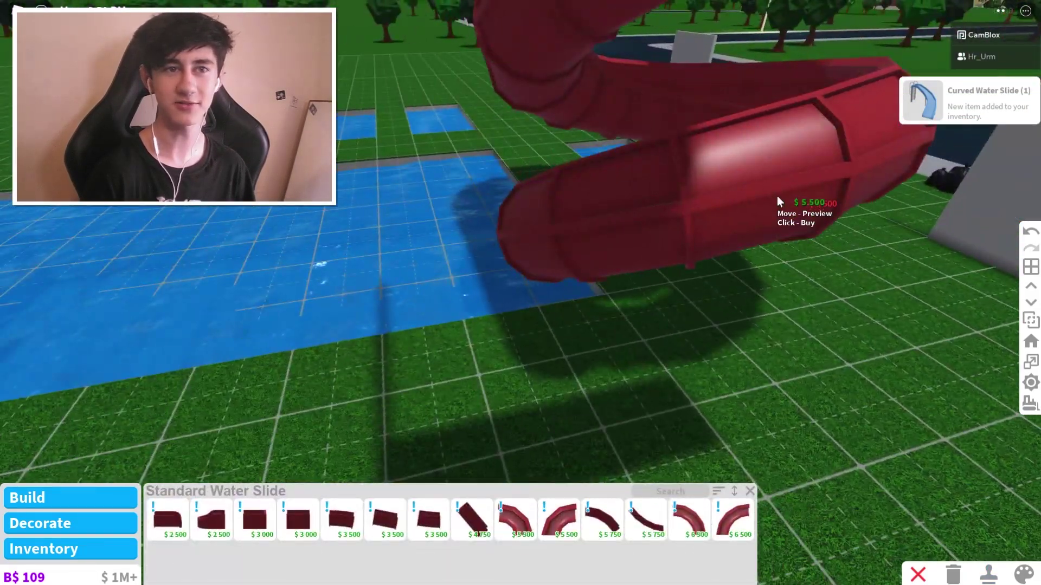
key(Left)
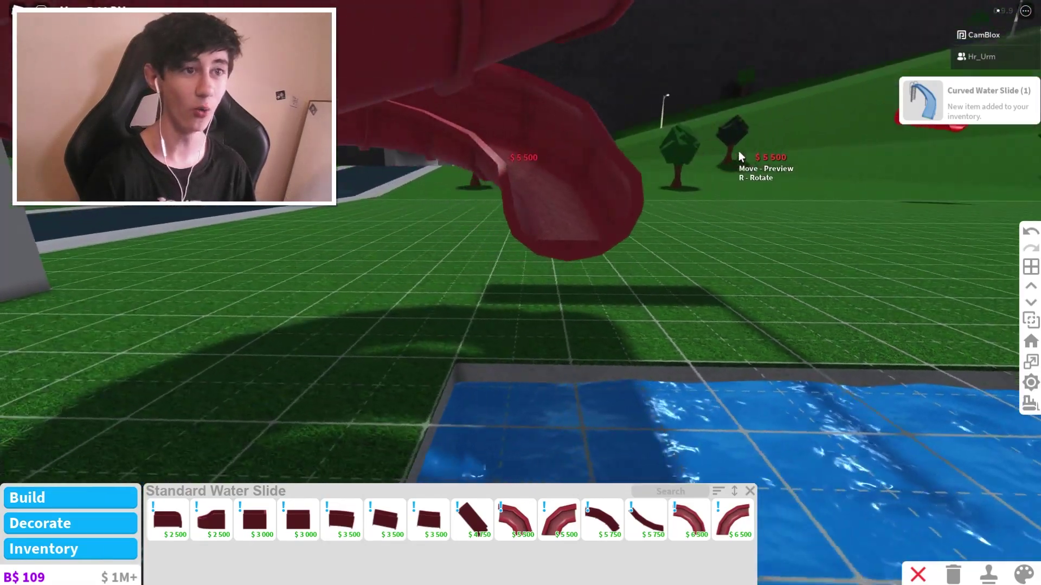
Place the $4,750 Steep Straight piece ending over the pool, then pick the end piece.
click(474, 518)
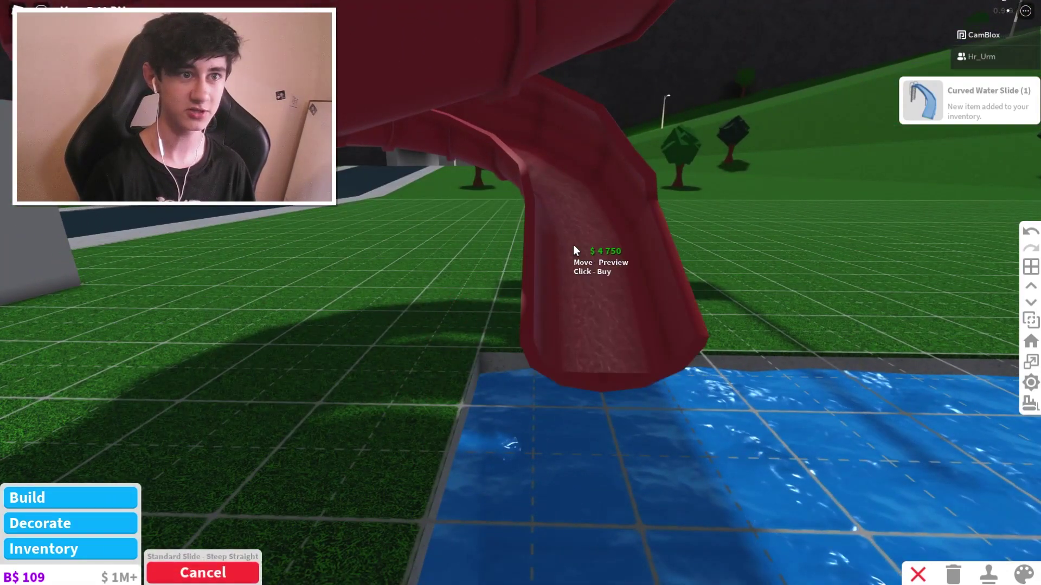
click(591, 378)
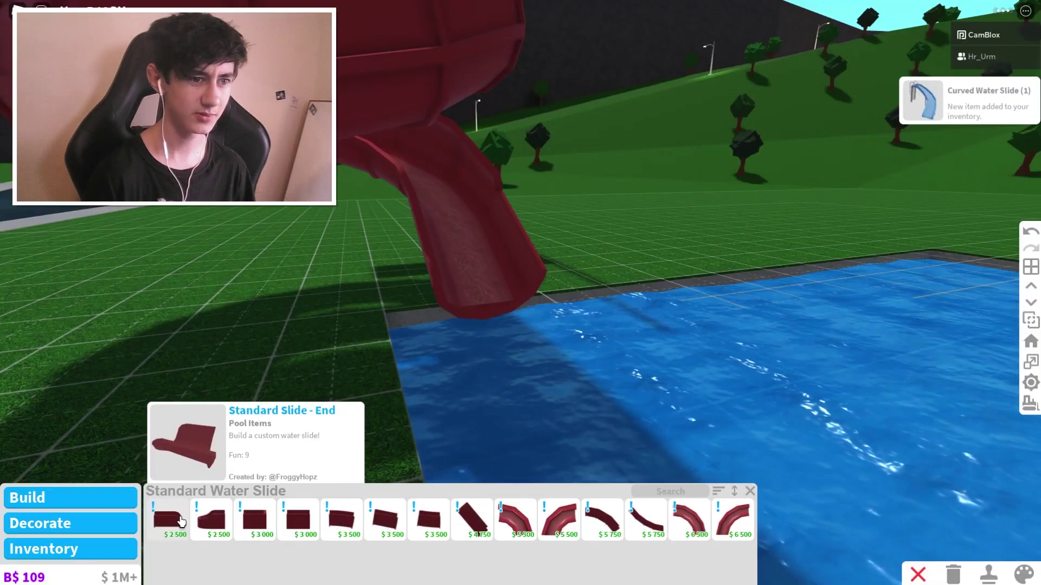
click(187, 516)
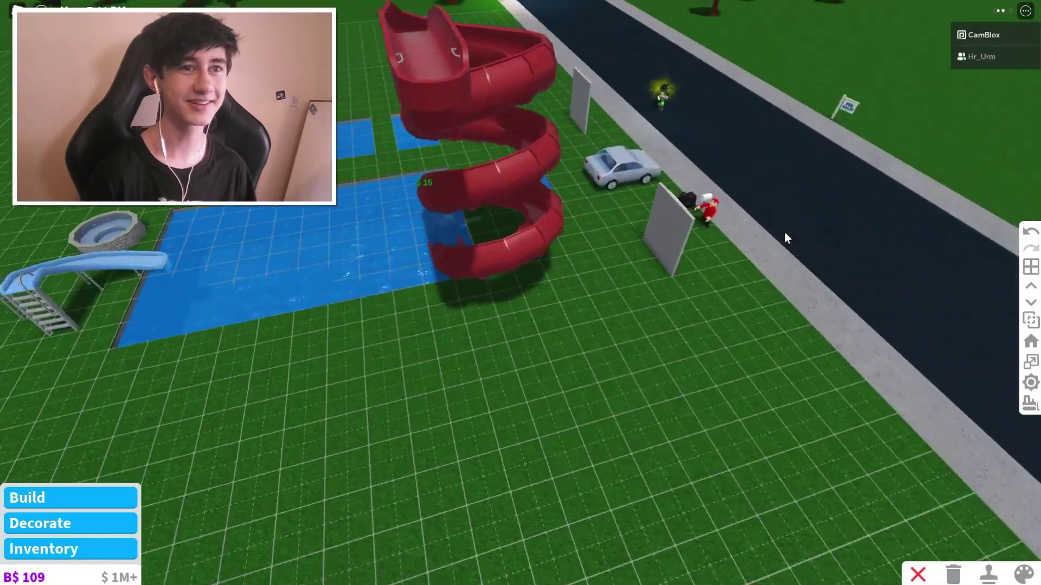
key(e)
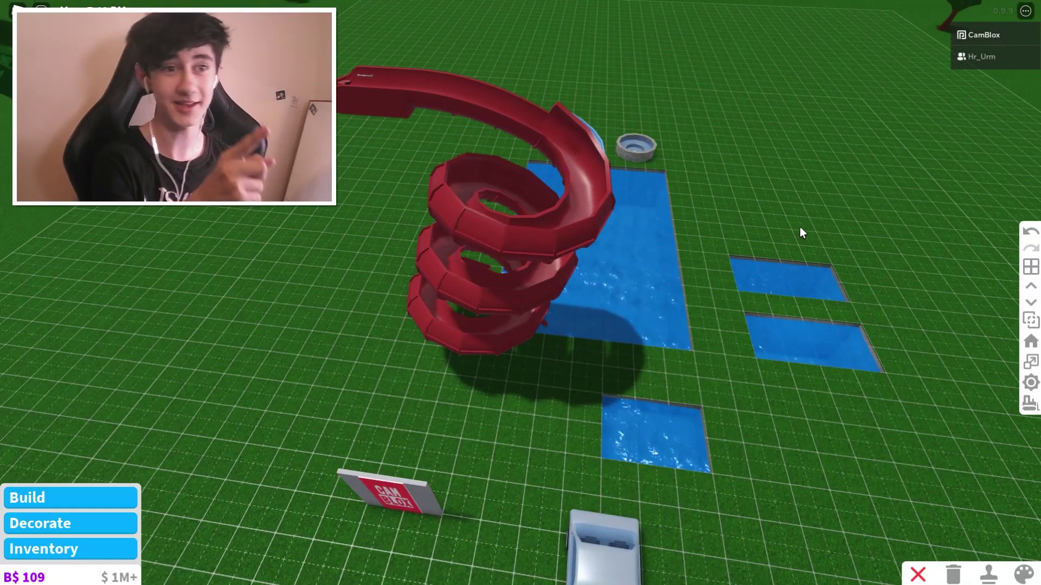
scroll(801, 234, up, 2)
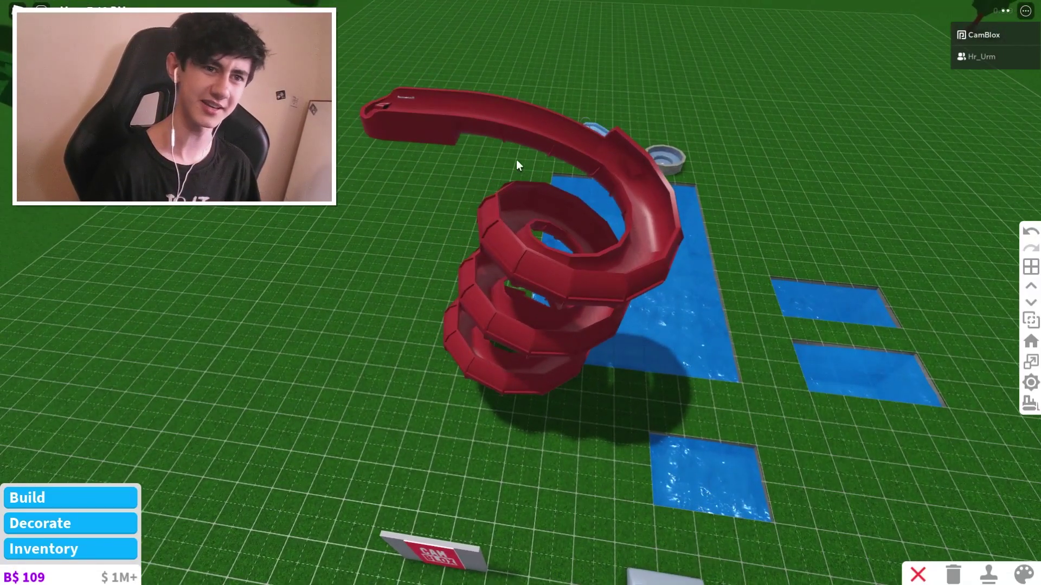
key(s)
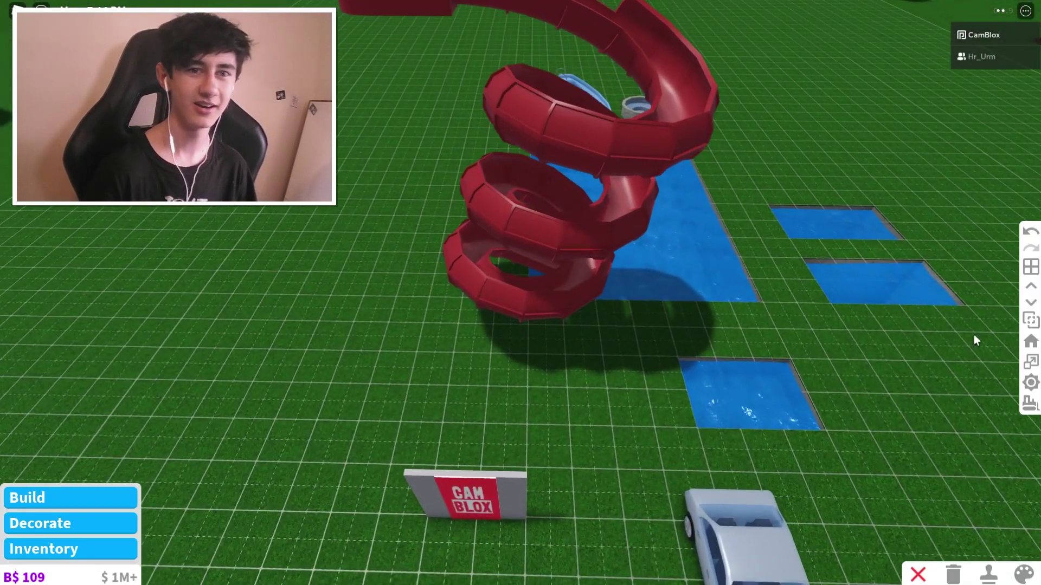
scroll(704, 250, up, 3)
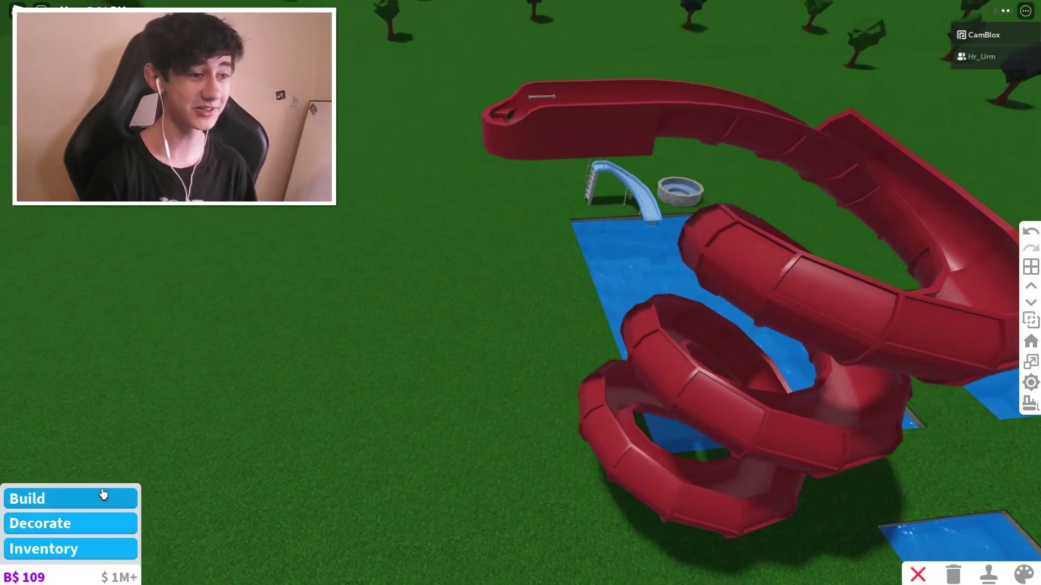
Place a Standard Ladder against the slide's raised platform.
click(103, 494)
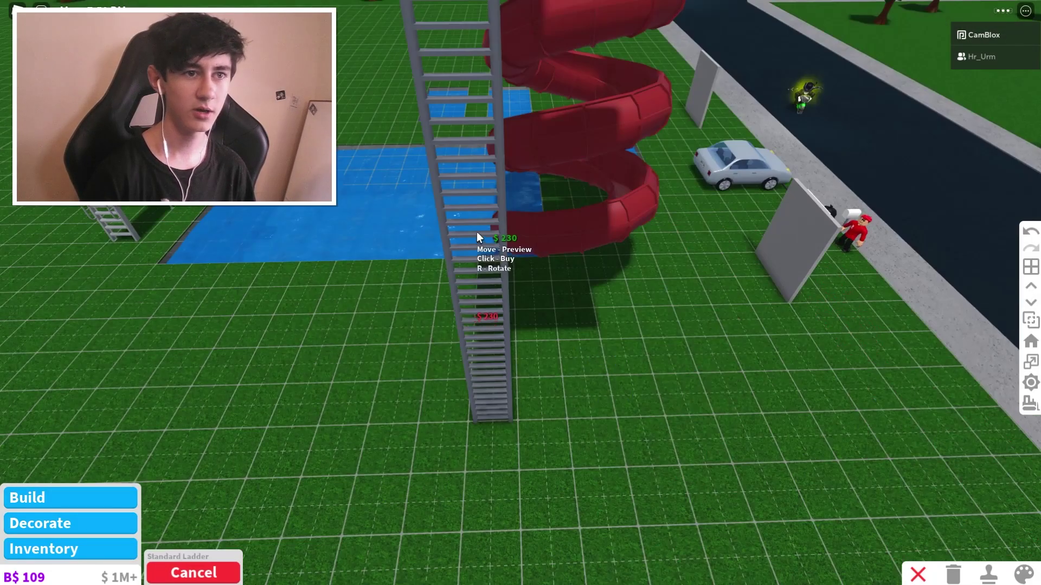
click(476, 231)
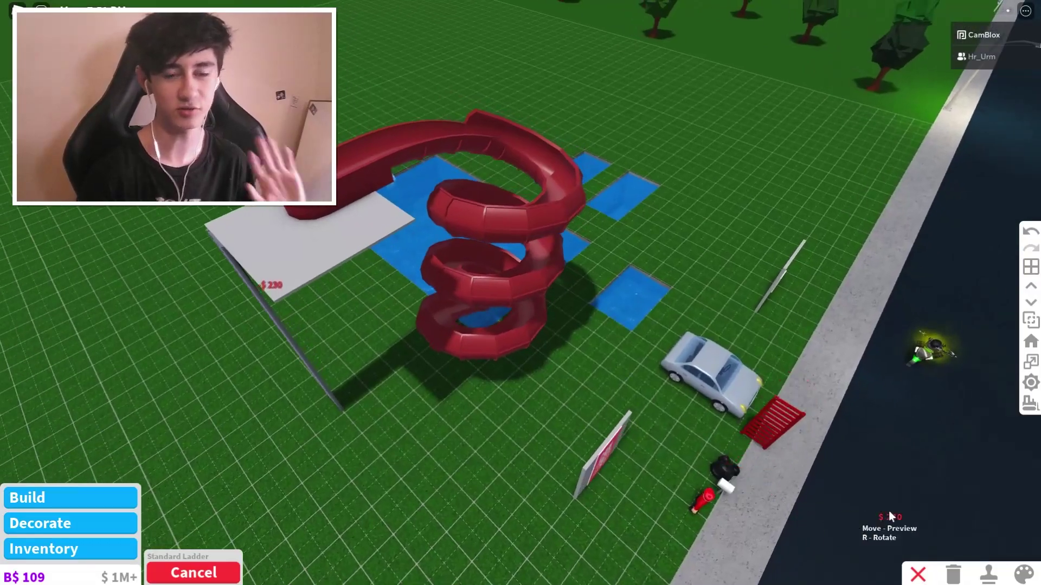
Leave build mode, climb the ladder and ride the red spiral slide into the pool.
click(916, 577)
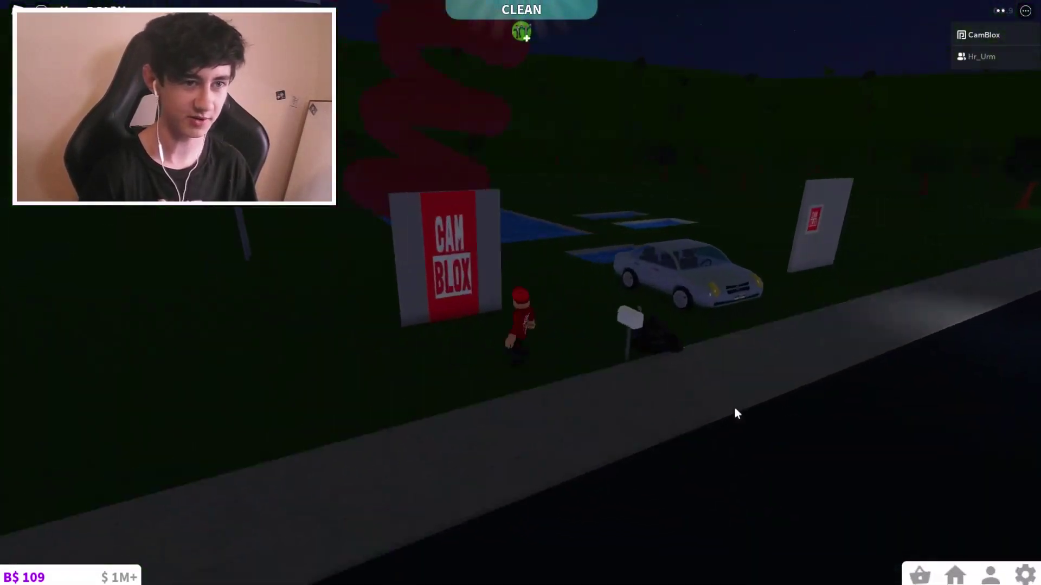
key(w)
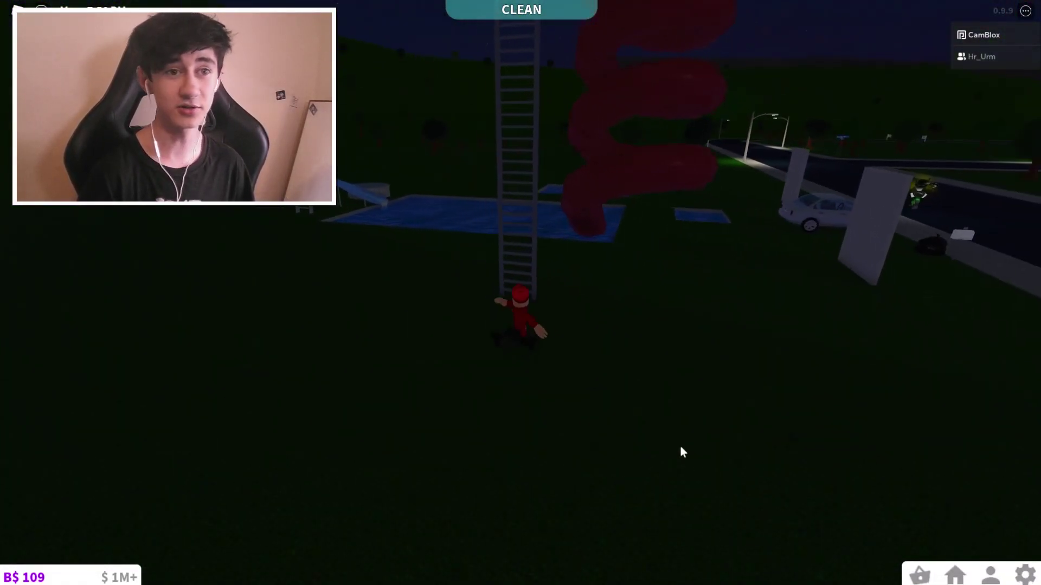
key(w)
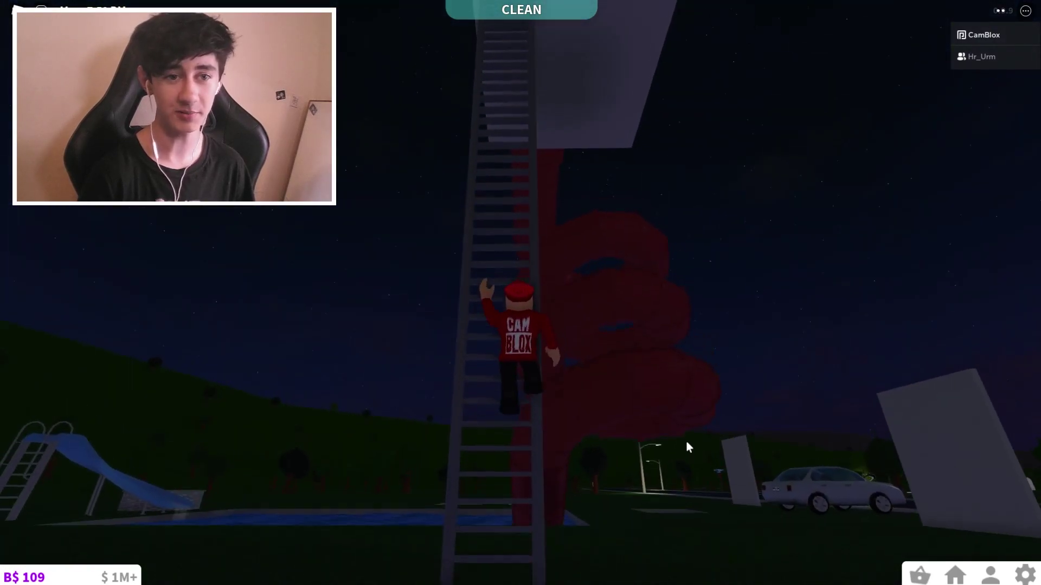
key(w)
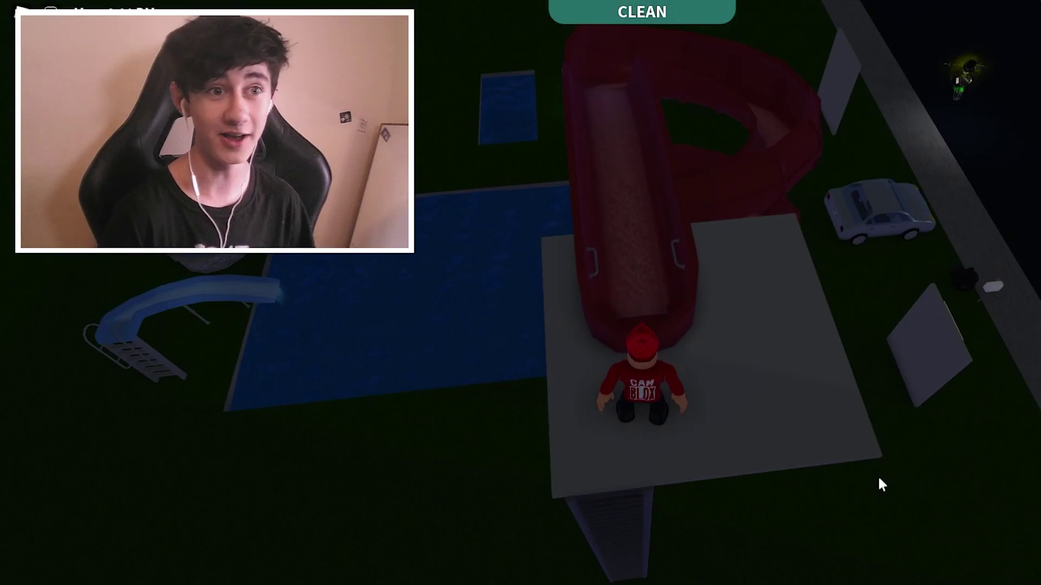
key(w)
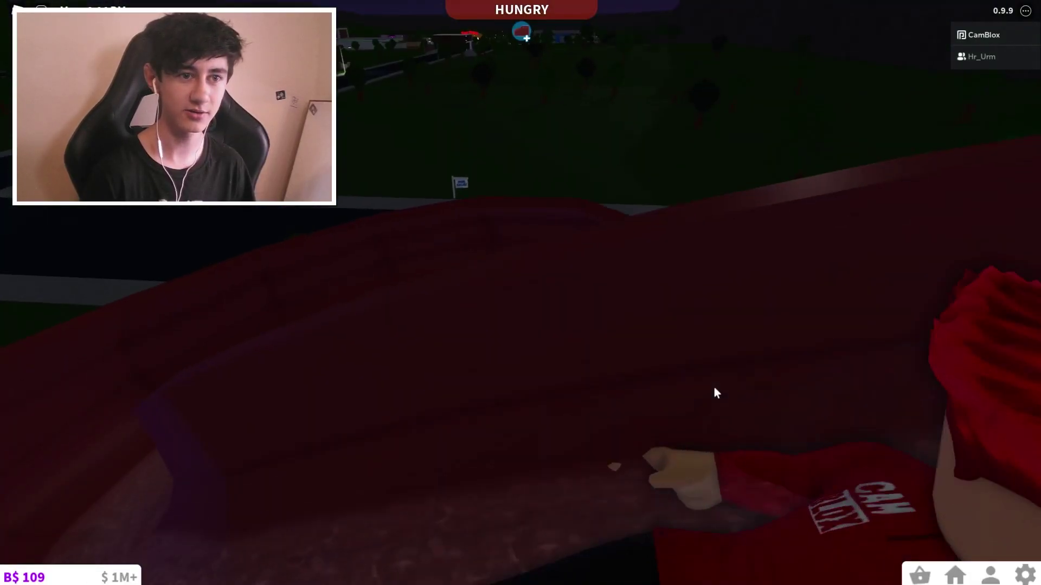
scroll(715, 395, up, 3)
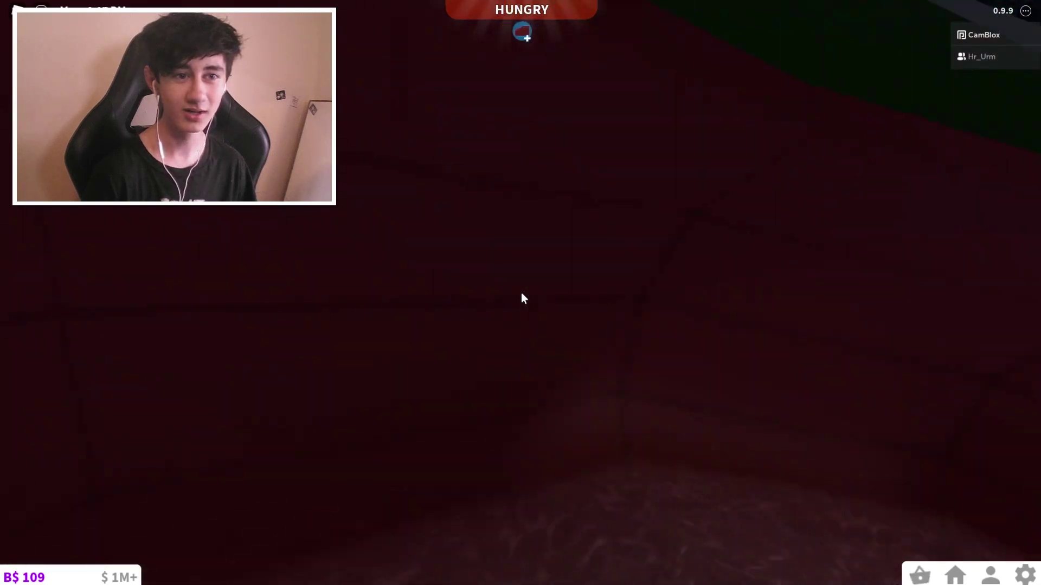
scroll(521, 292, down, 3)
scroll(523, 292, down, 3)
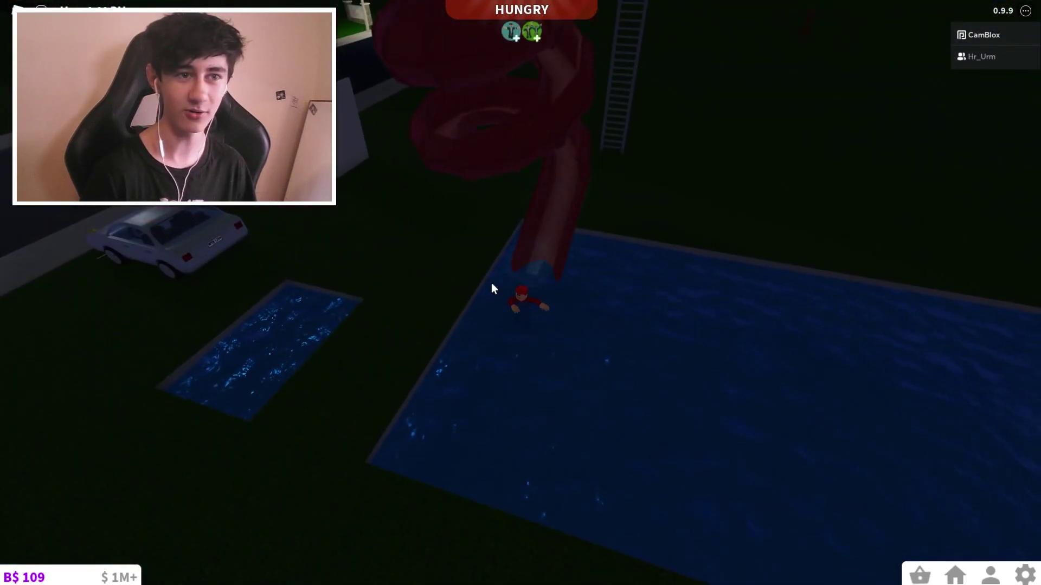
Climb the ladder again and ride the slide a second time.
key(w)
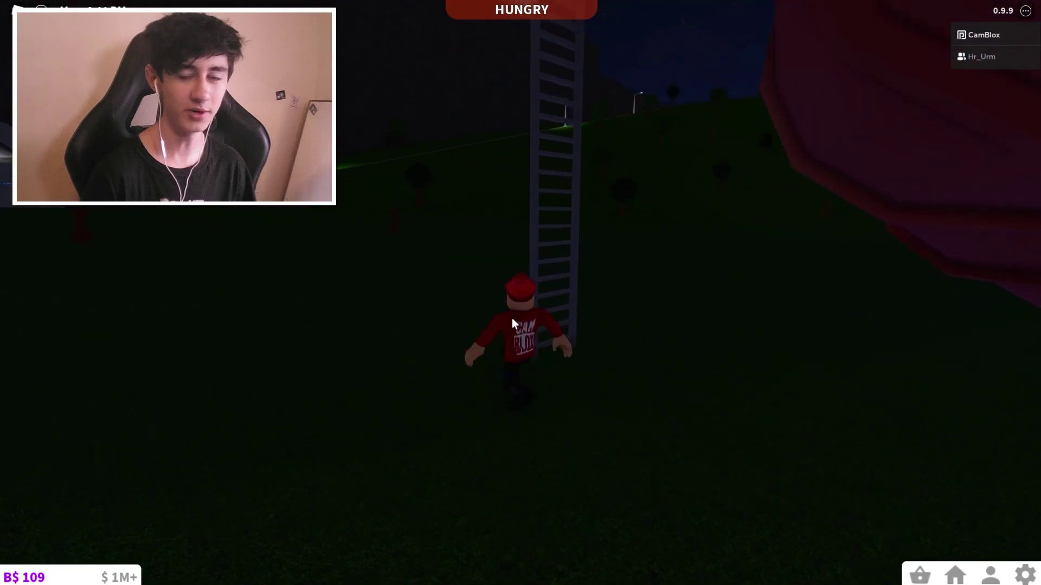
key(w)
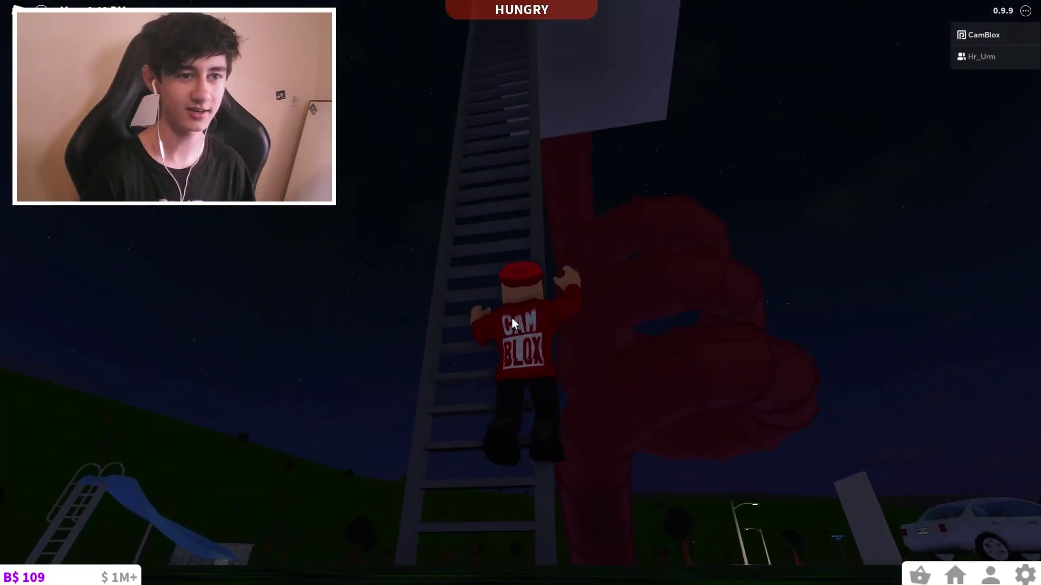
key(w)
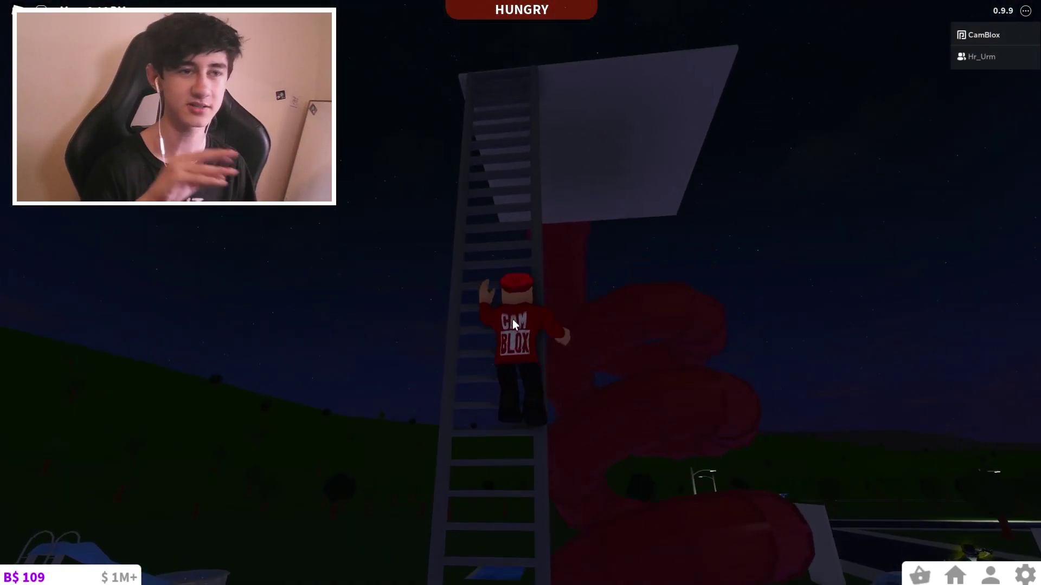
key(w)
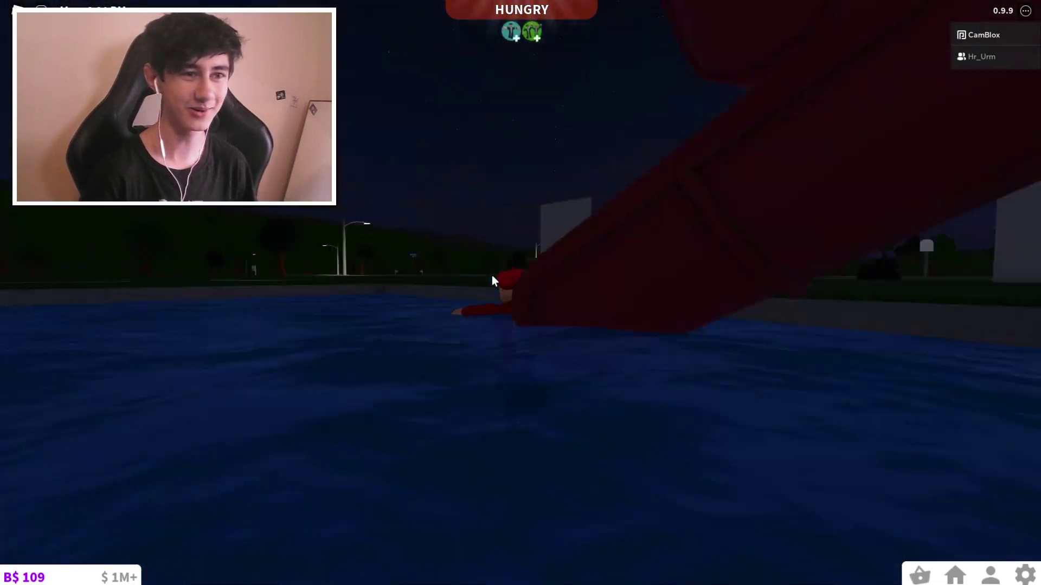
Place Underwater Pool Lights from the New! category along the big pool walls, then exit build mode.
key(b)
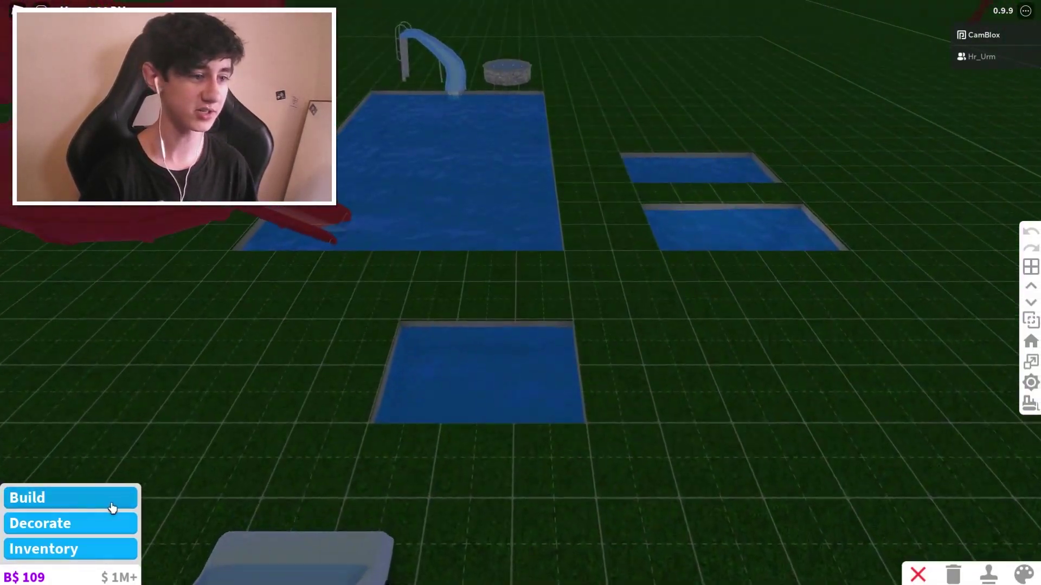
click(122, 524)
click(186, 565)
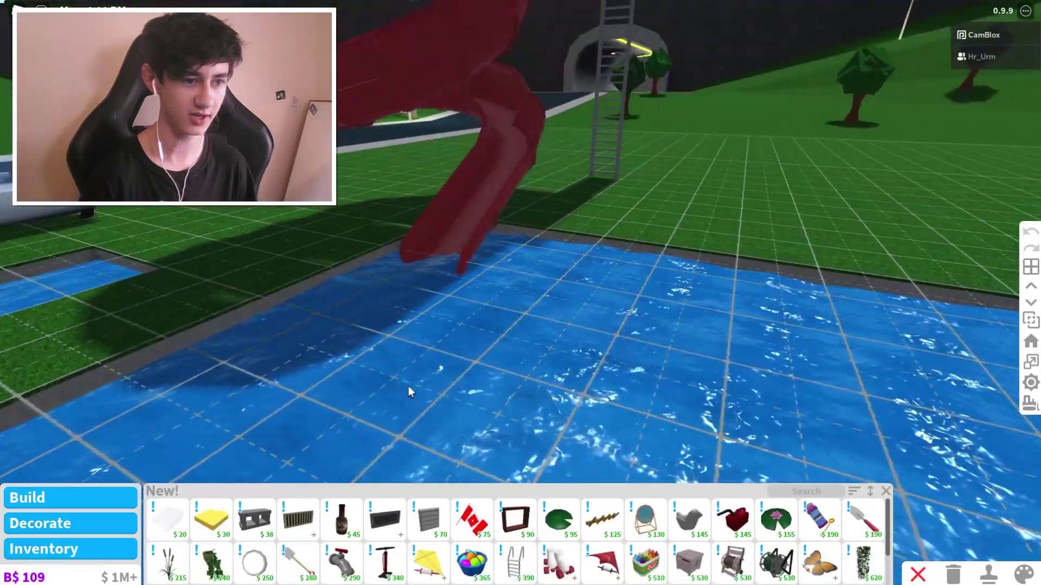
click(644, 571)
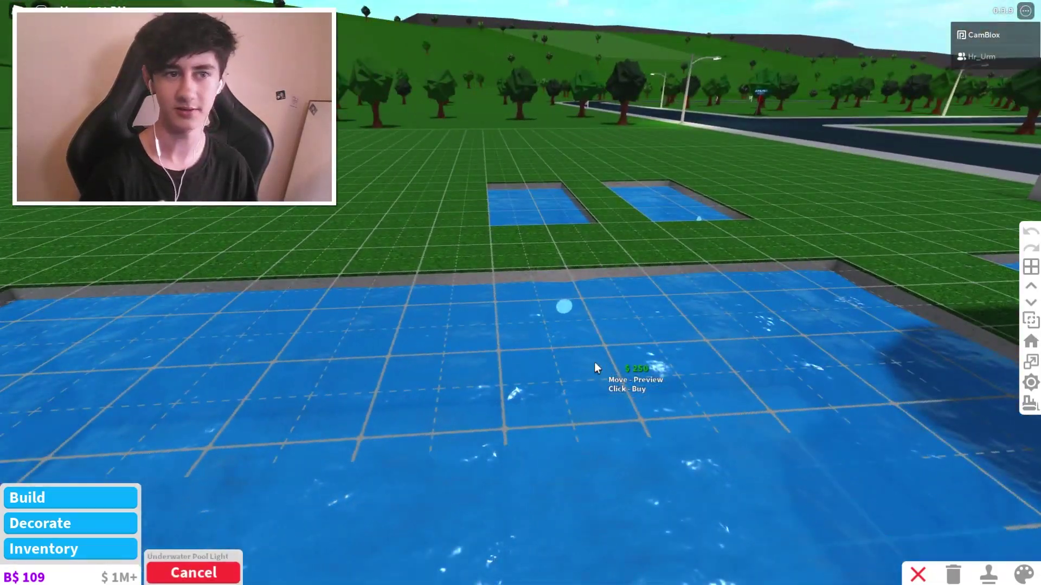
key(Left)
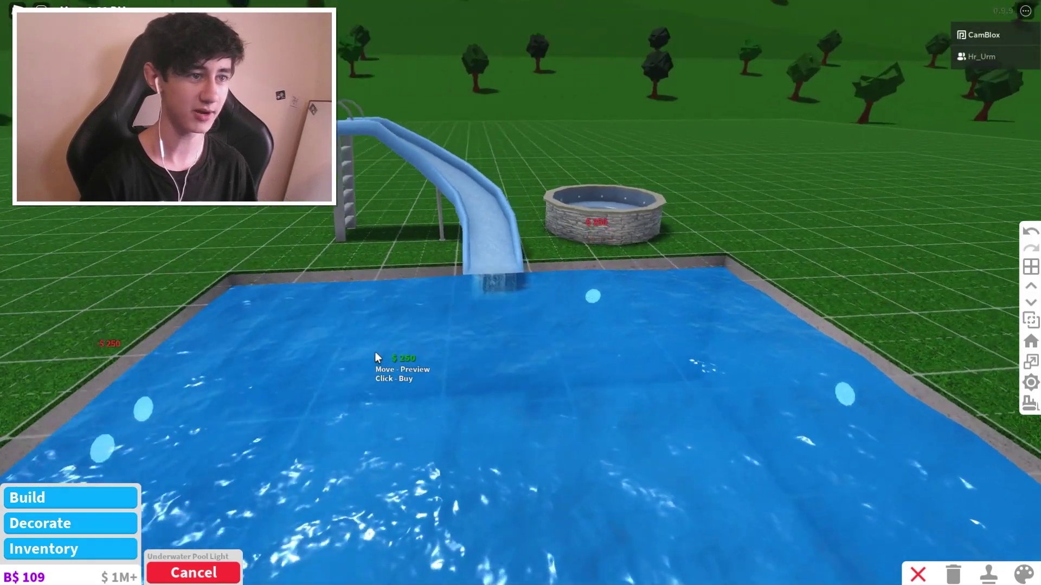
key(Left)
key(Left)
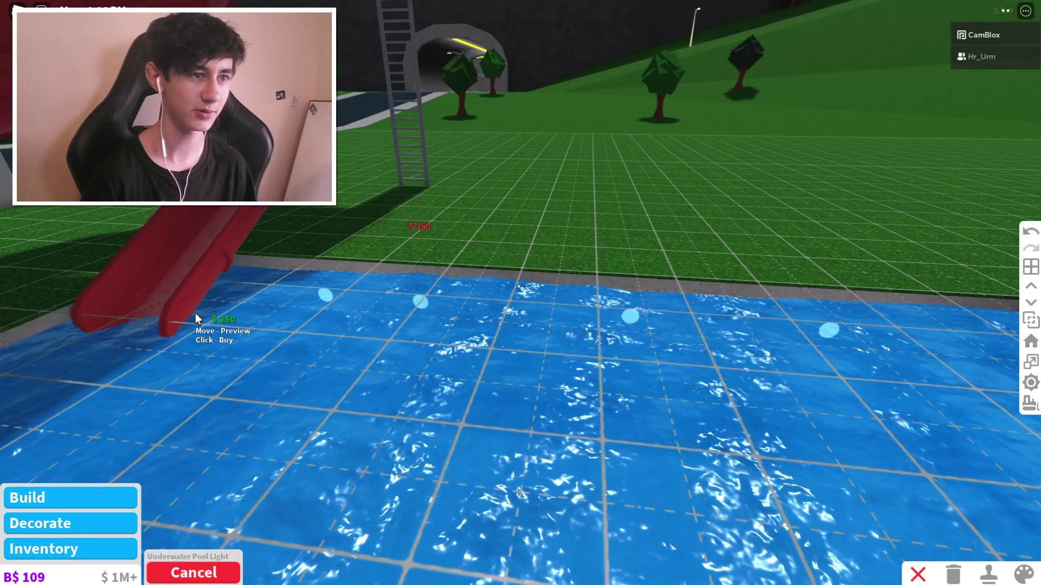
key(Left)
key(Right)
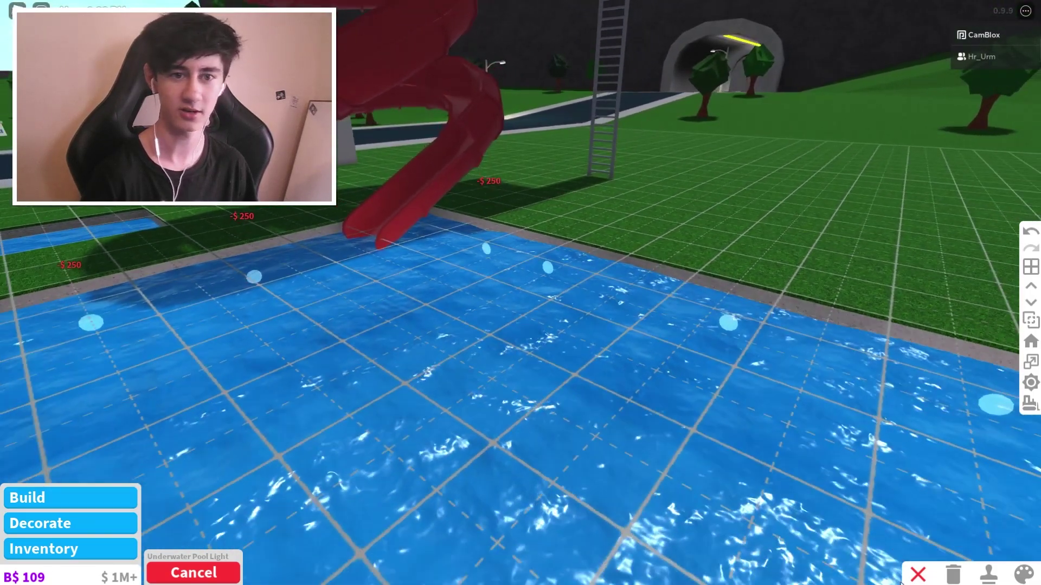
click(920, 575)
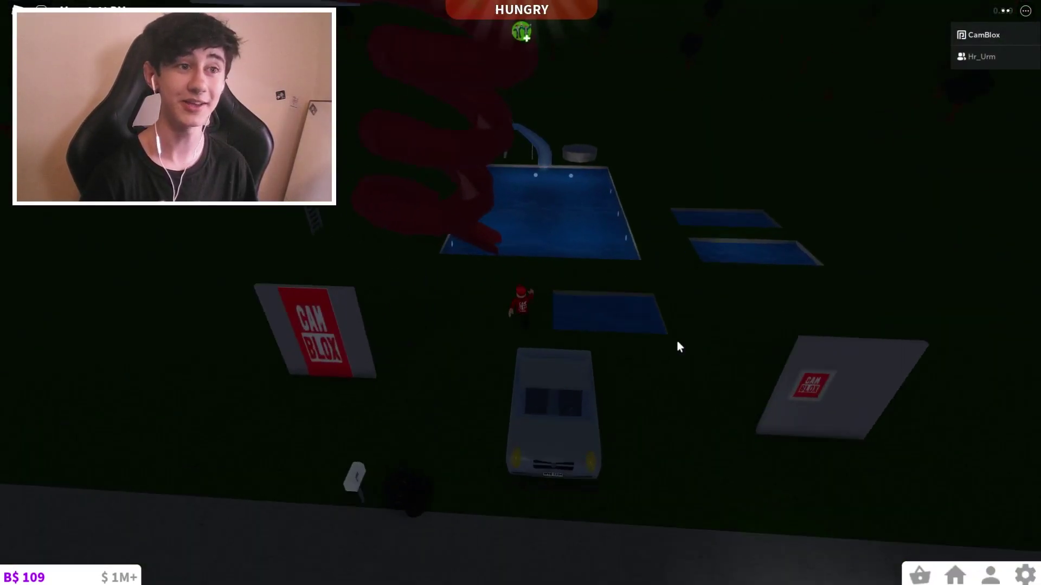
Walk the avatar around the lit pools at night and out onto the grass.
key(Right)
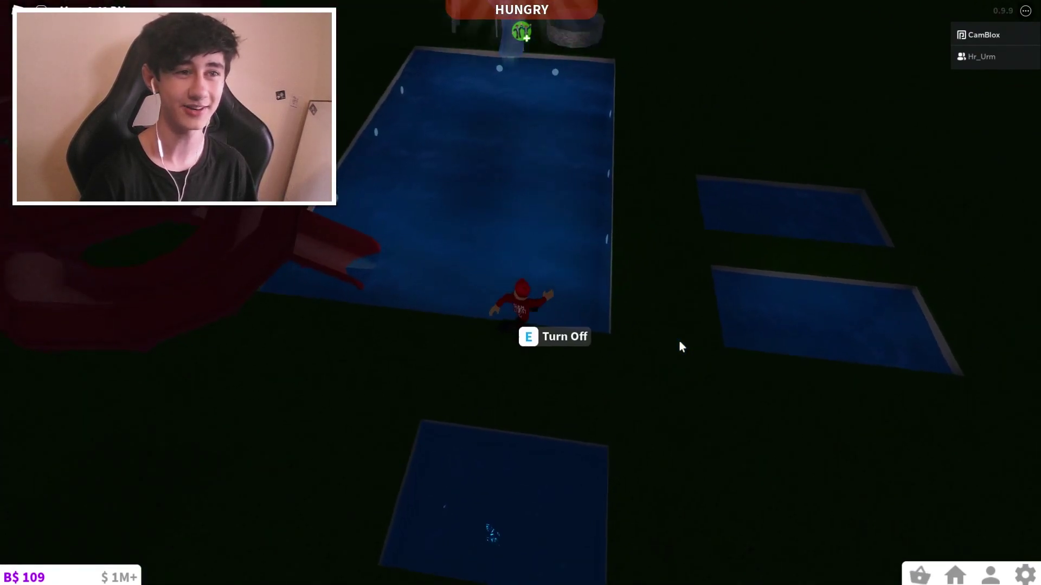
scroll(520, 292, up, 5)
scroll(521, 298, down, 5)
key(Right)
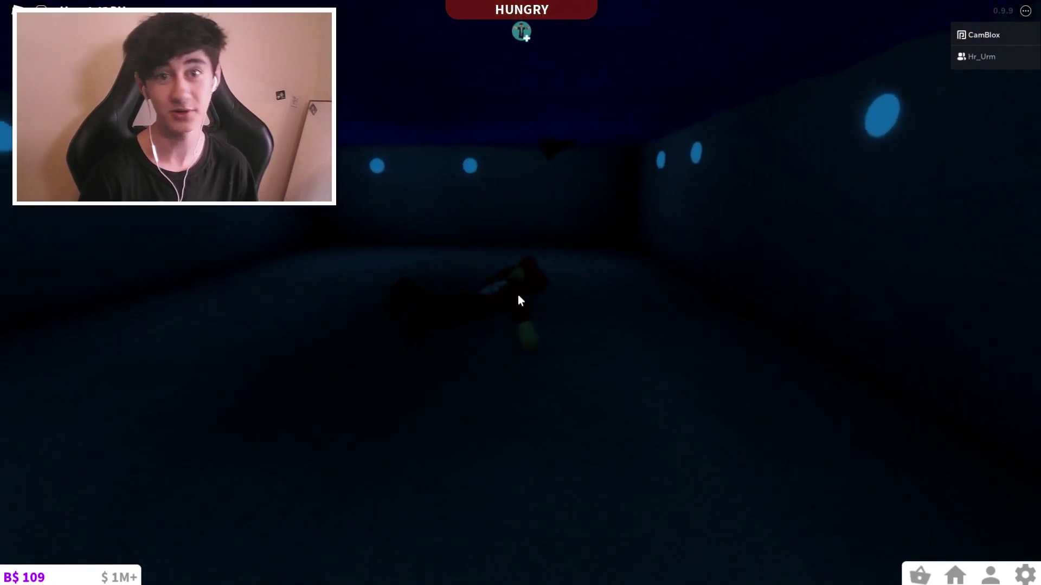
scroll(560, 297, down, 5)
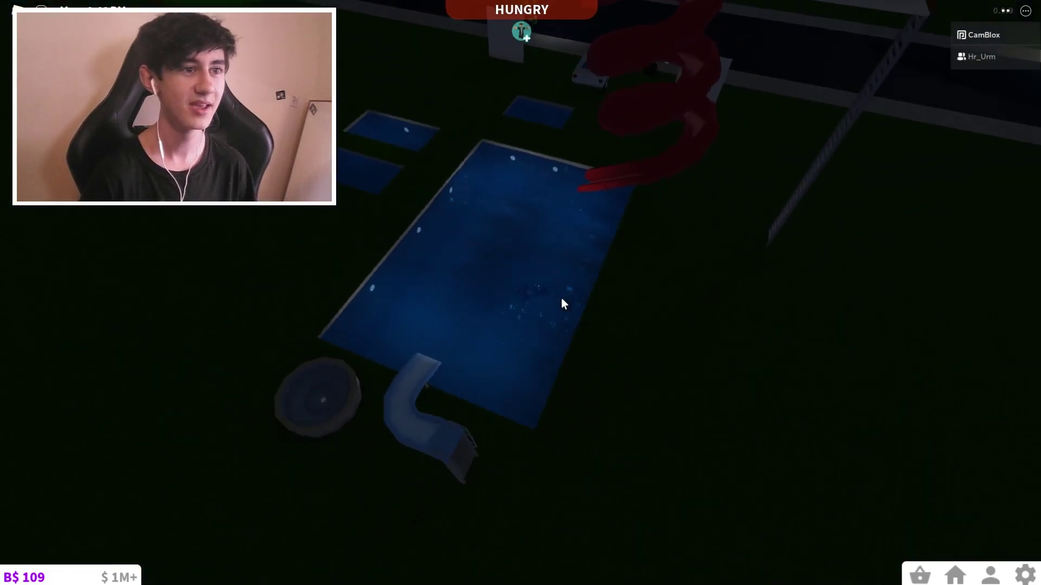
scroll(561, 303, up, 2)
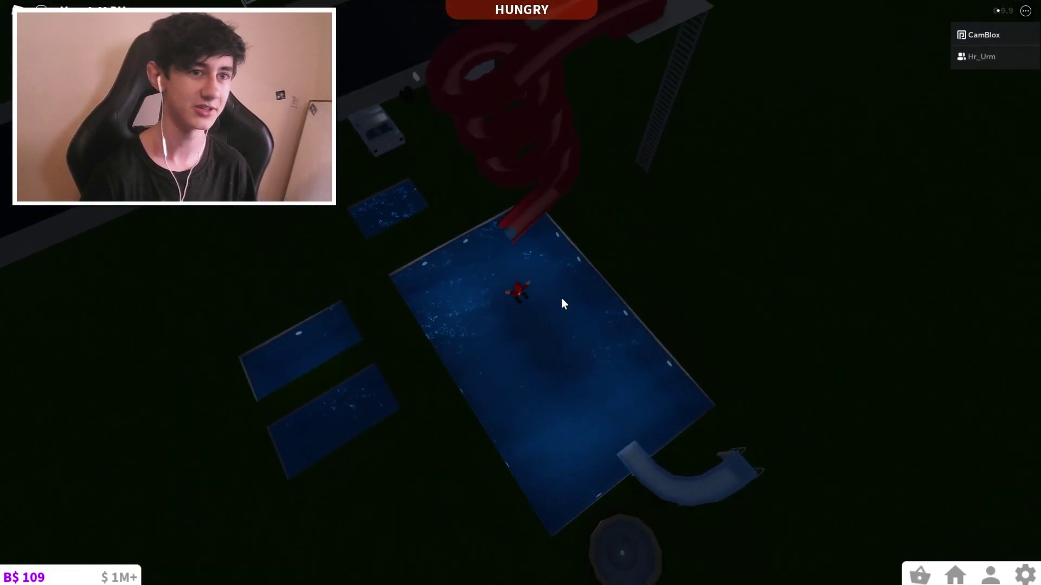
scroll(561, 304, up, 3)
key(Right)
key(Right)
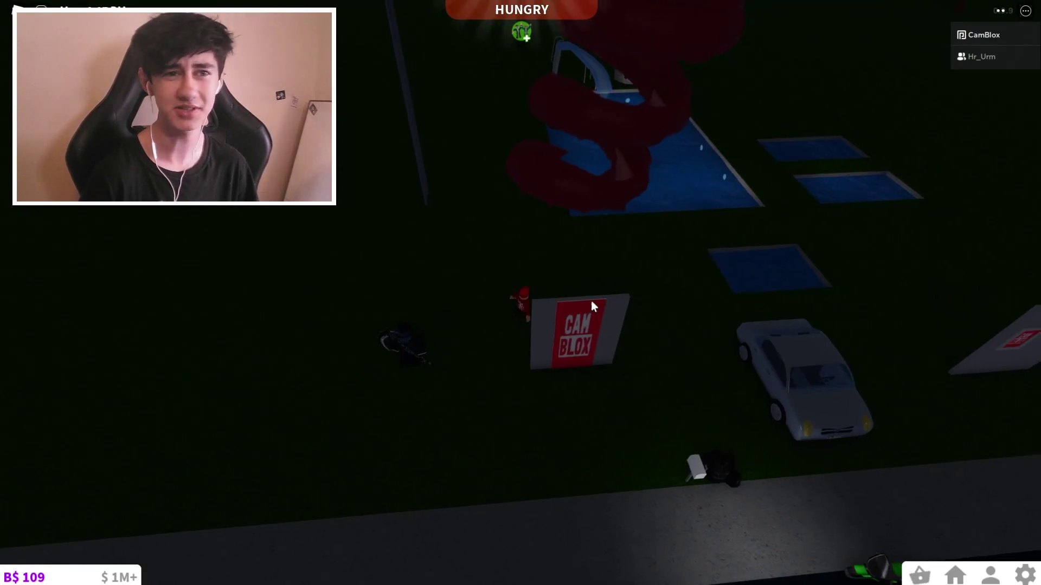
scroll(595, 302, up, 5)
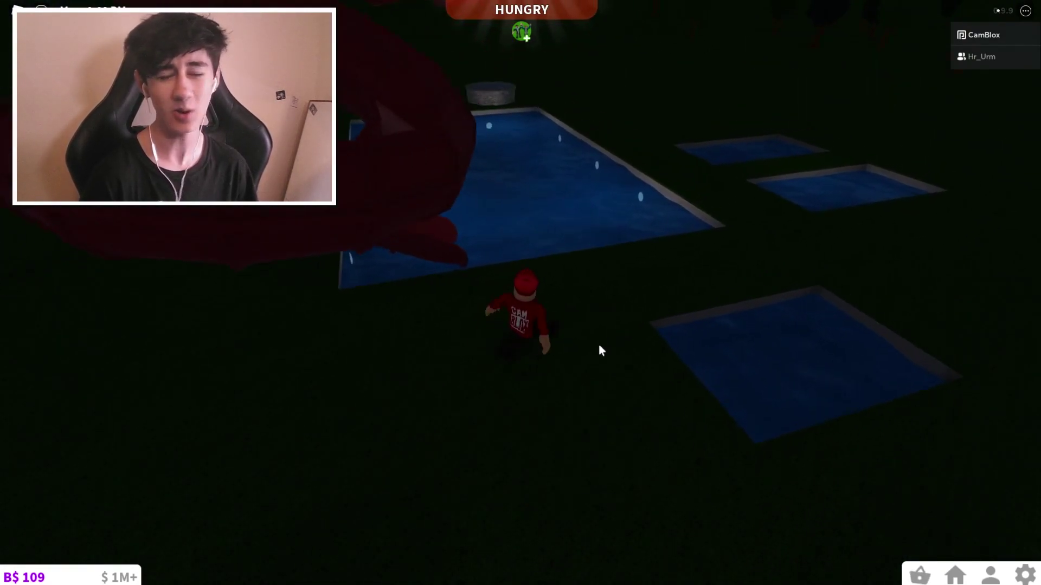
scroll(631, 353, up, 2)
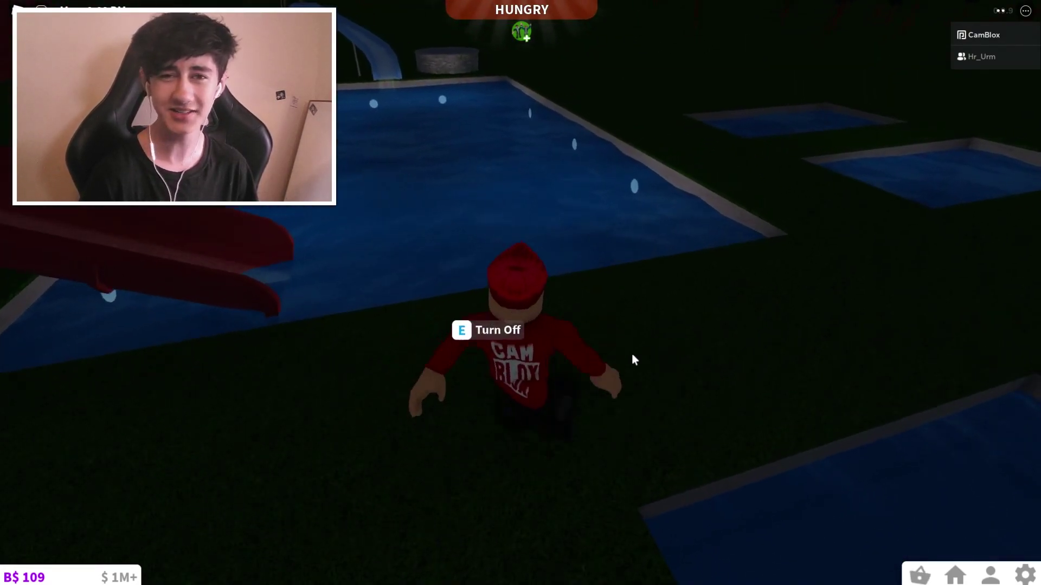
scroll(521, 298, up, 4)
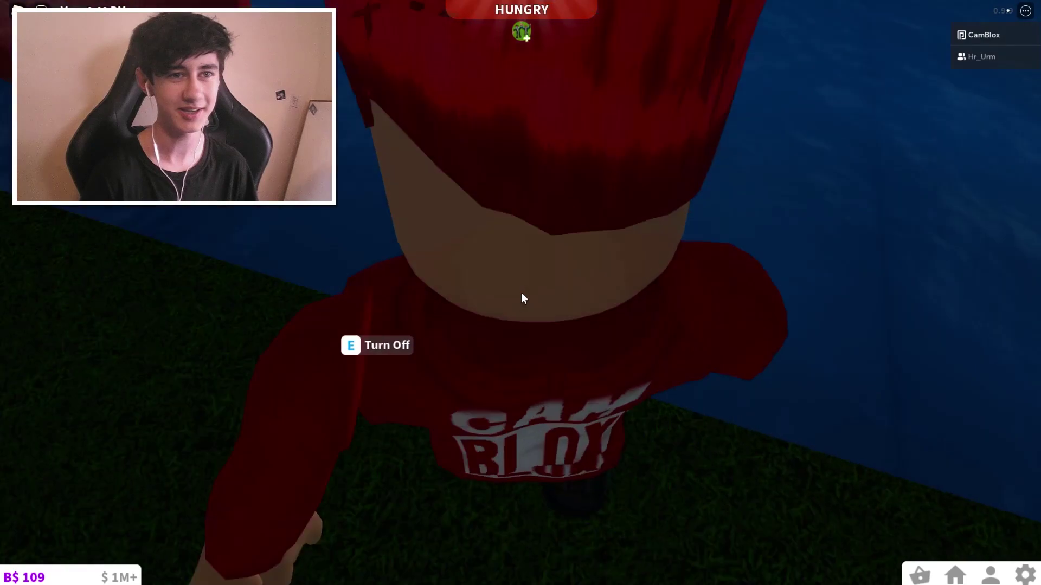
scroll(521, 299, up, 2)
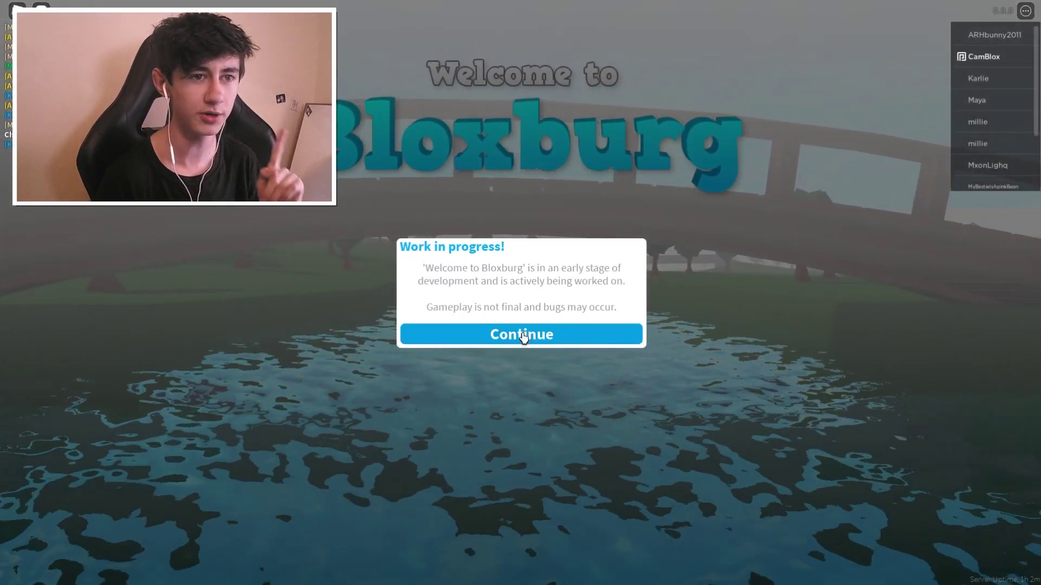
Dismiss the notice, load house slot '2. empty', and confirm the plot location.
click(523, 337)
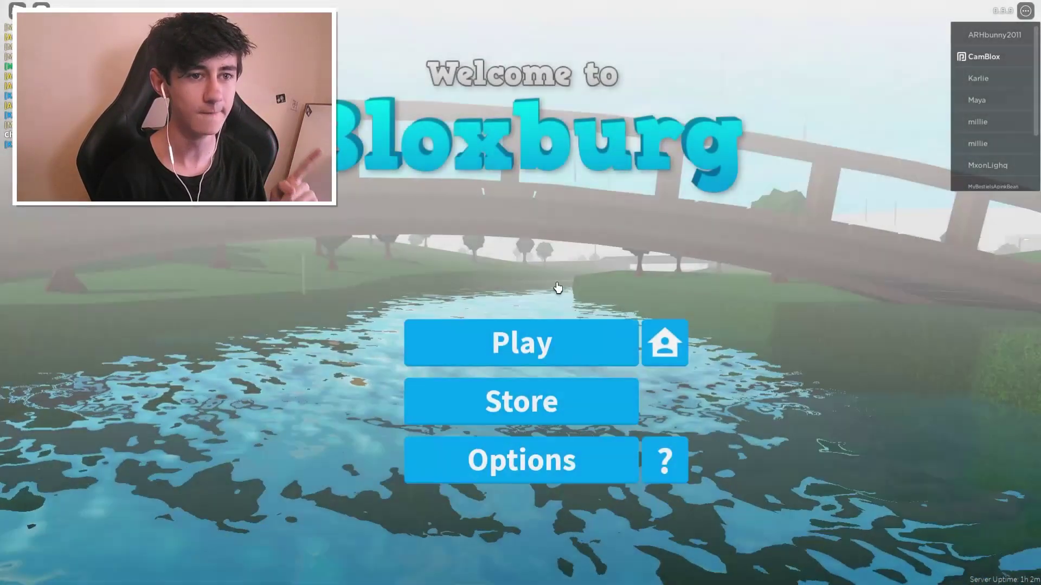
click(567, 262)
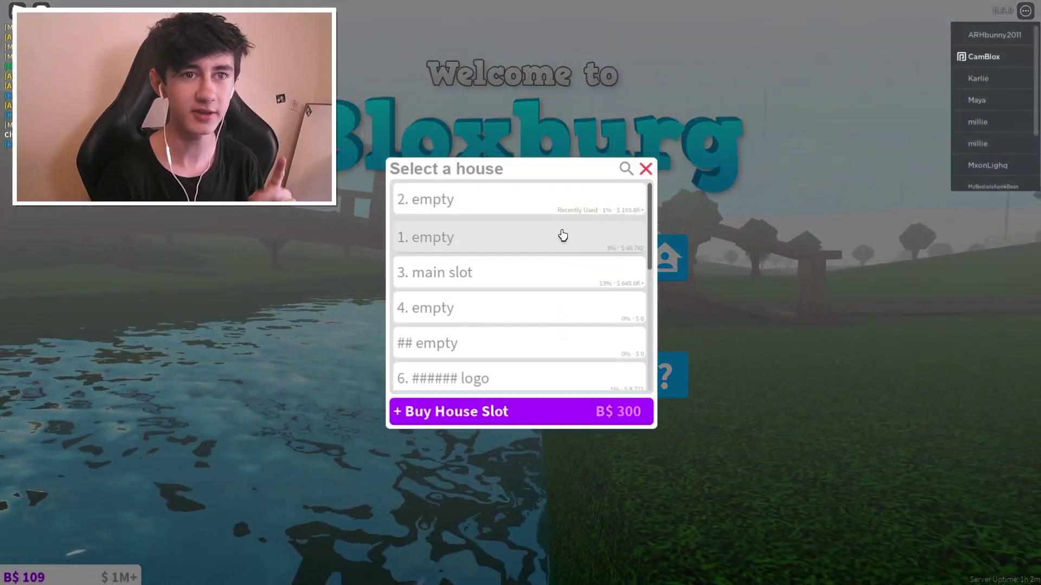
click(560, 205)
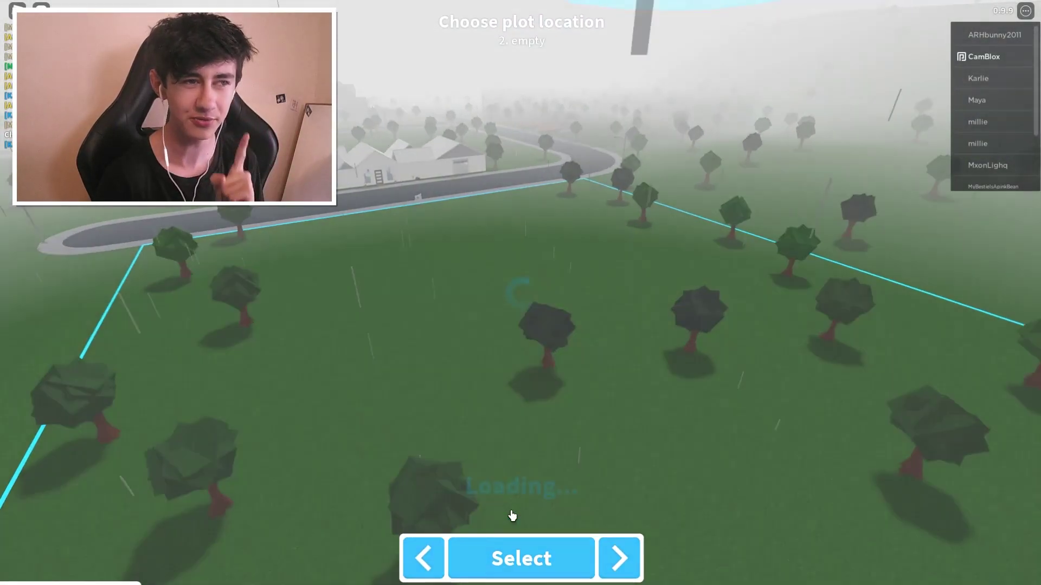
click(521, 528)
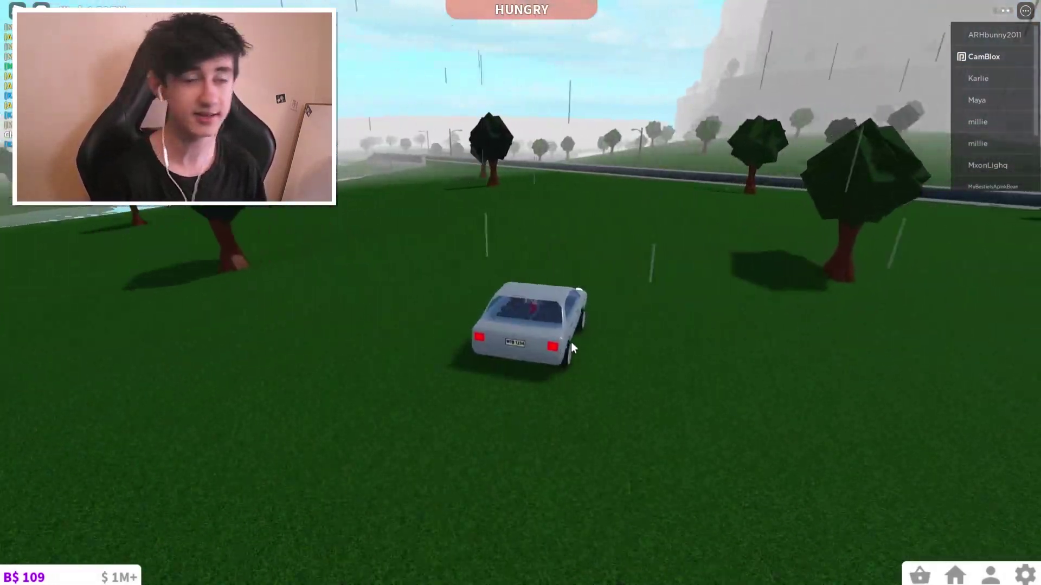
Drive the car up the road, across the bridge, toward the intersection.
key(a)
key(a)
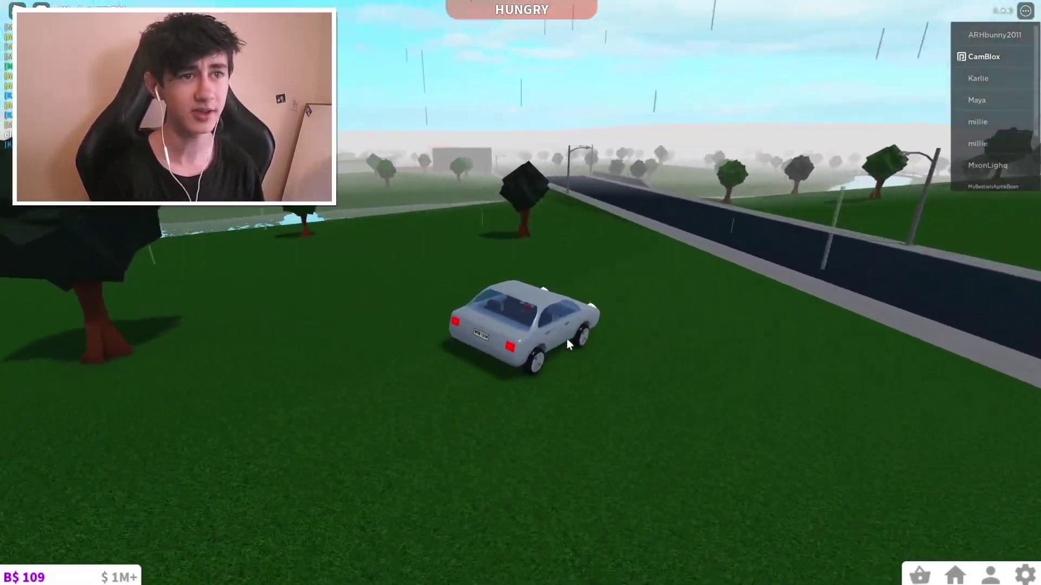
key(d)
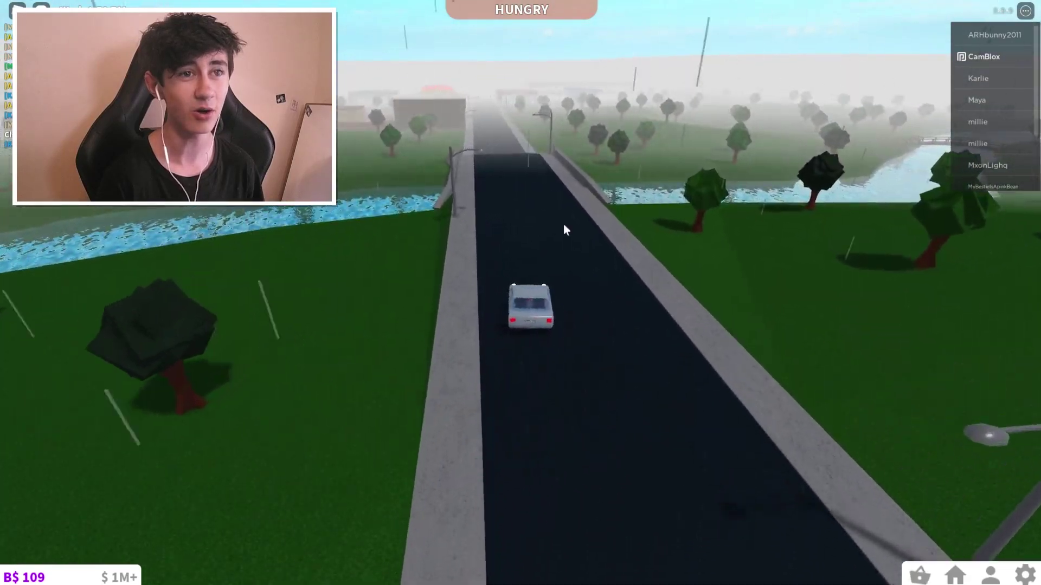
key(d)
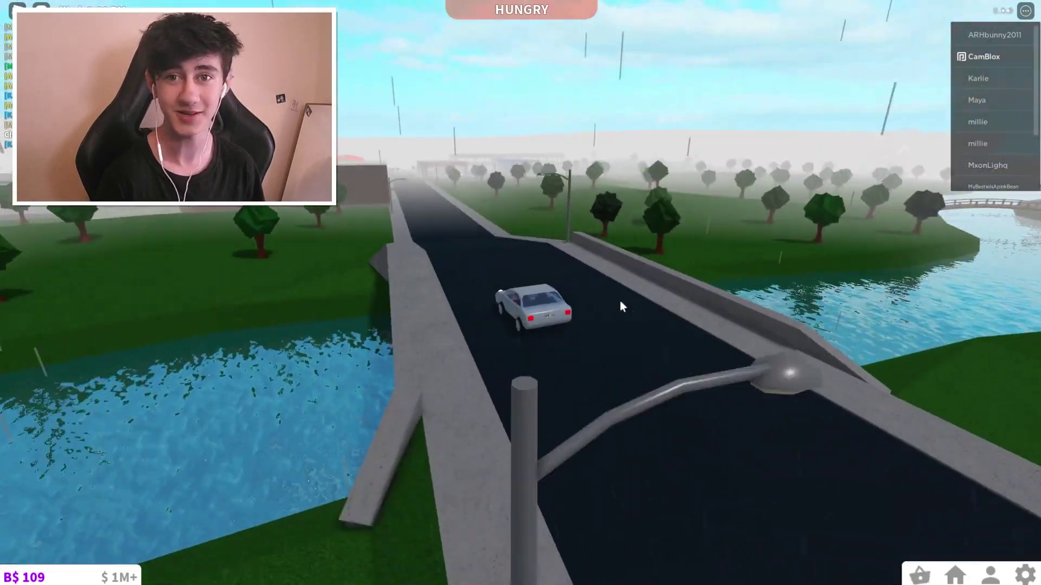
key(w)
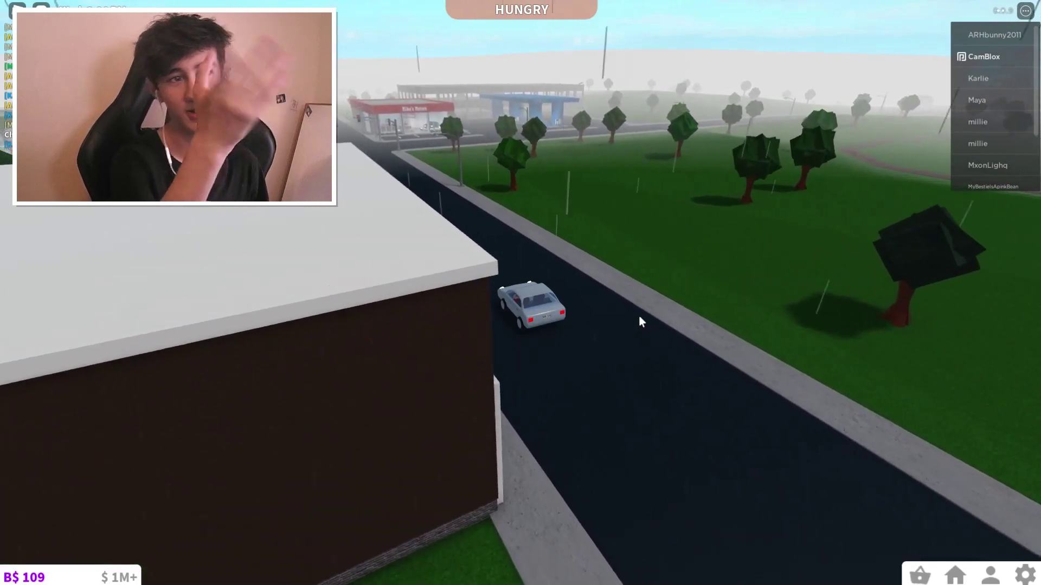
scroll(663, 322, up, 5)
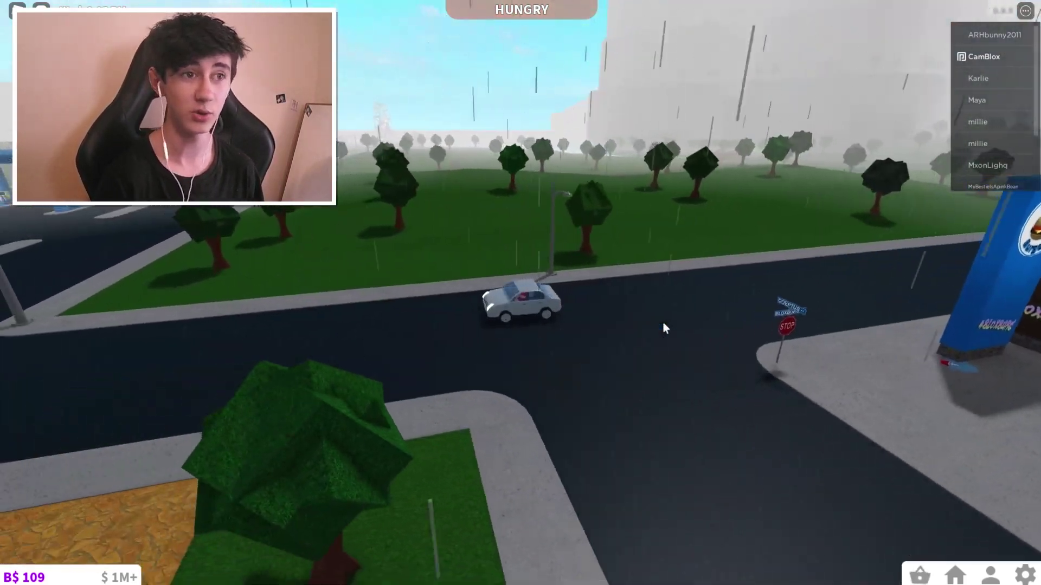
scroll(663, 320, up, 5)
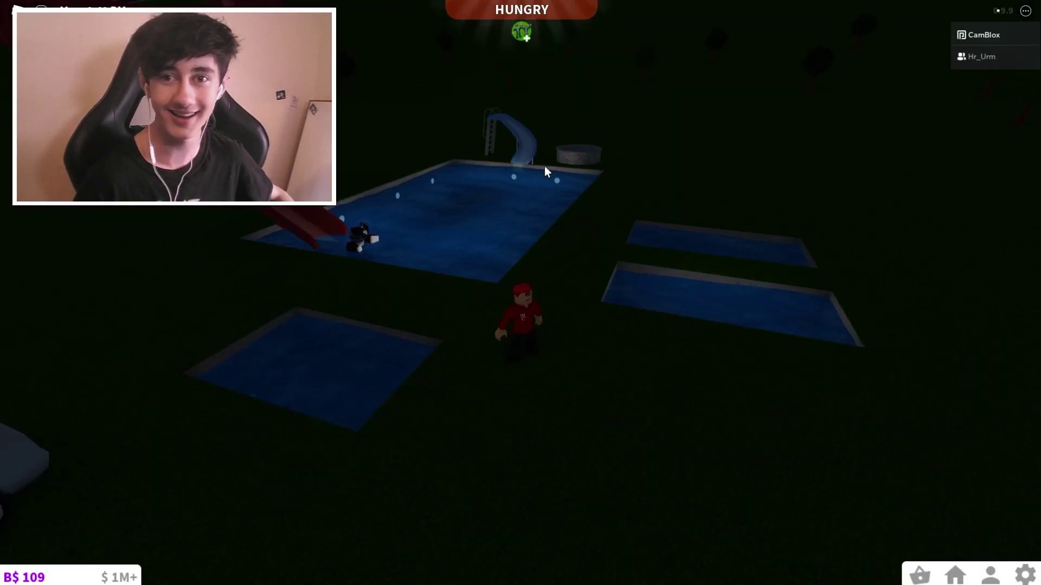
Enter build mode with B and rotate the view around the slide and pools.
key(b)
scroll(730, 225, down, 2)
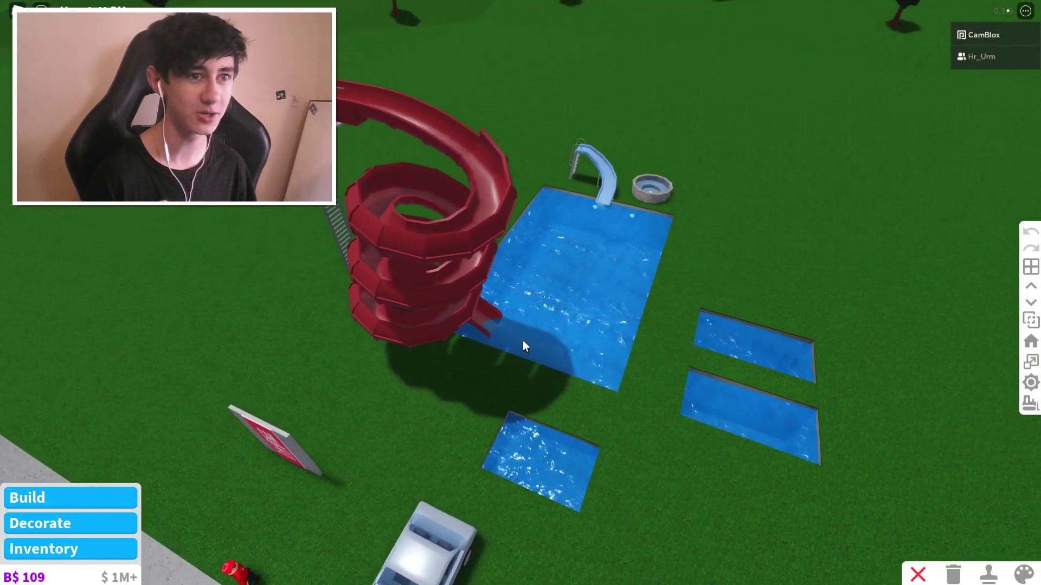
scroll(530, 341, up, 3)
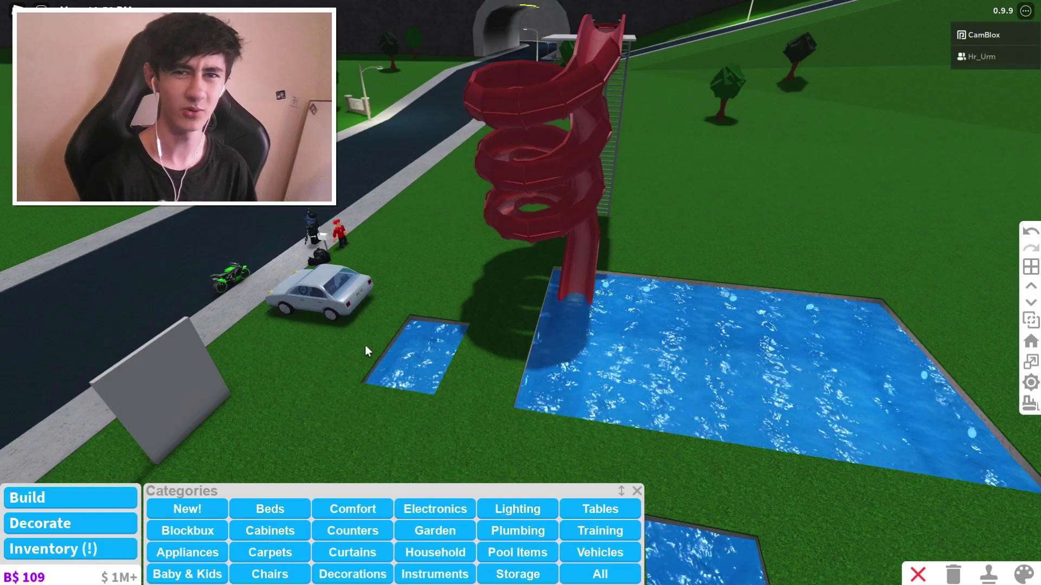
key(d)
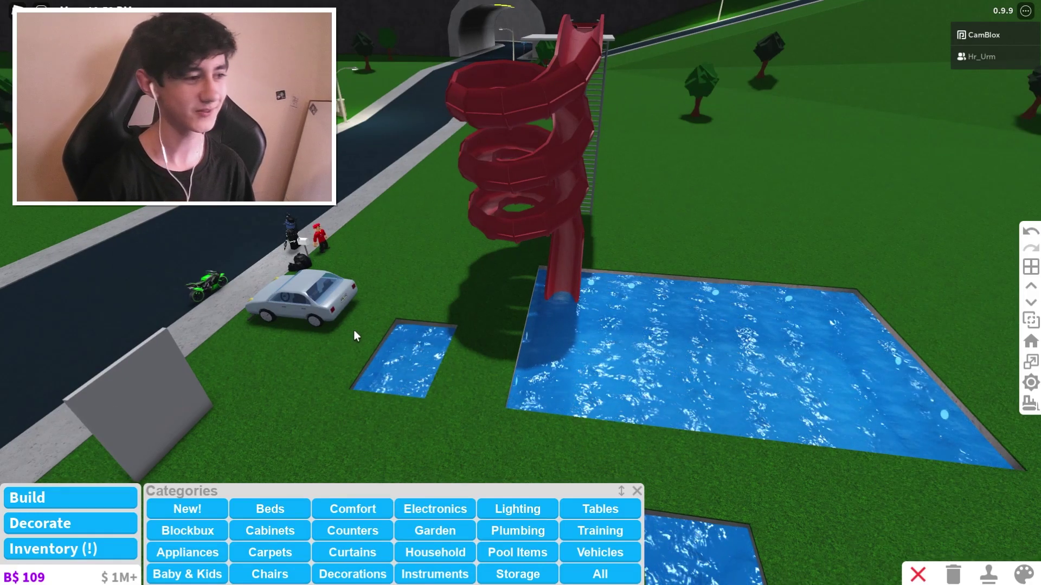